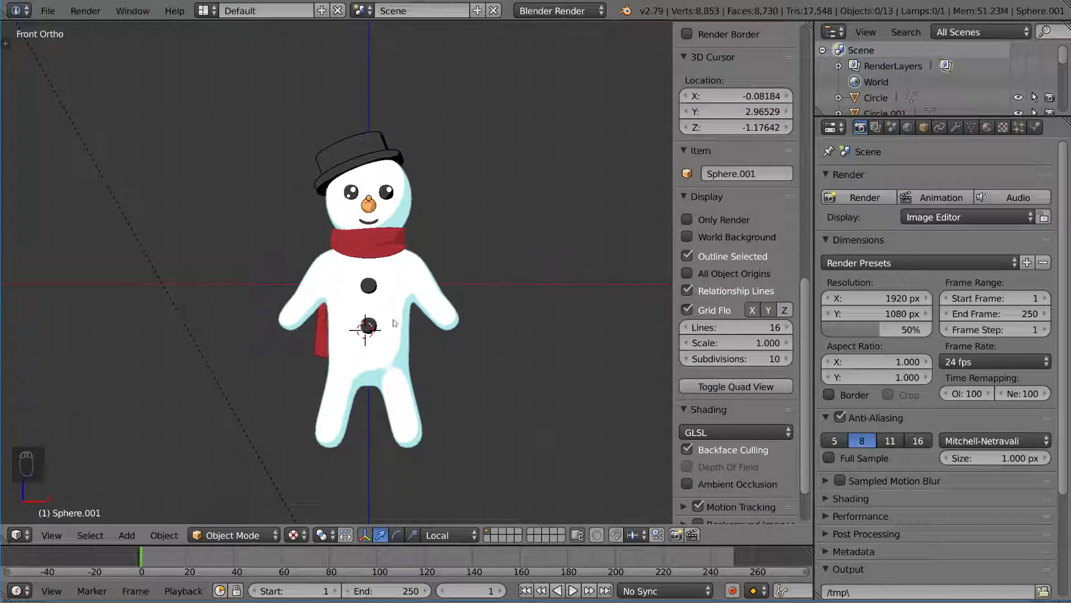
pyautogui.rightClick(419, 291)
pyautogui.press('g')
pyautogui.rightClick(494, 306)
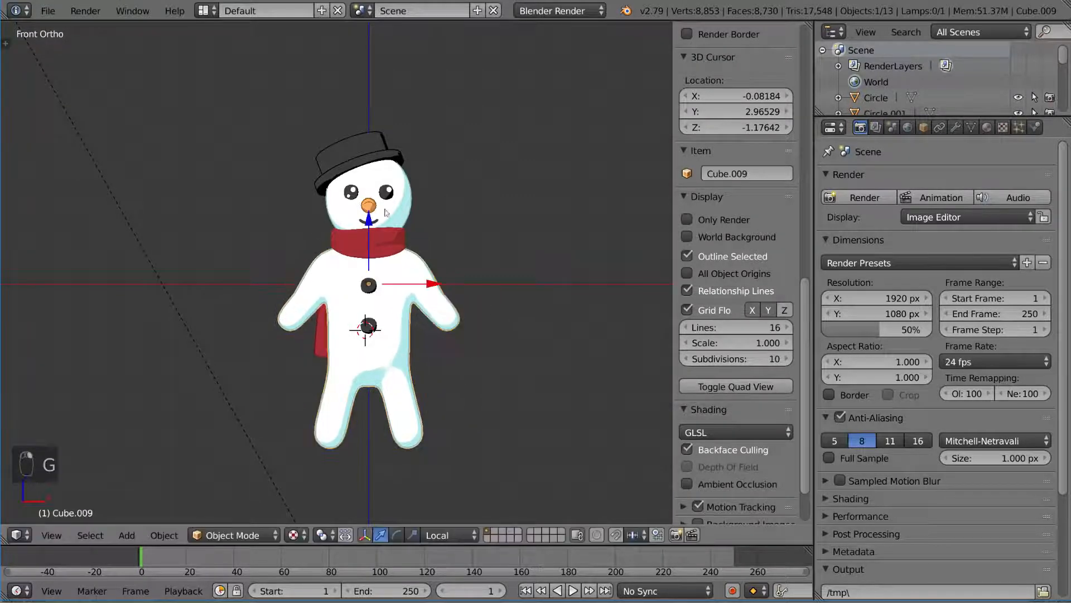
pyautogui.press('a')
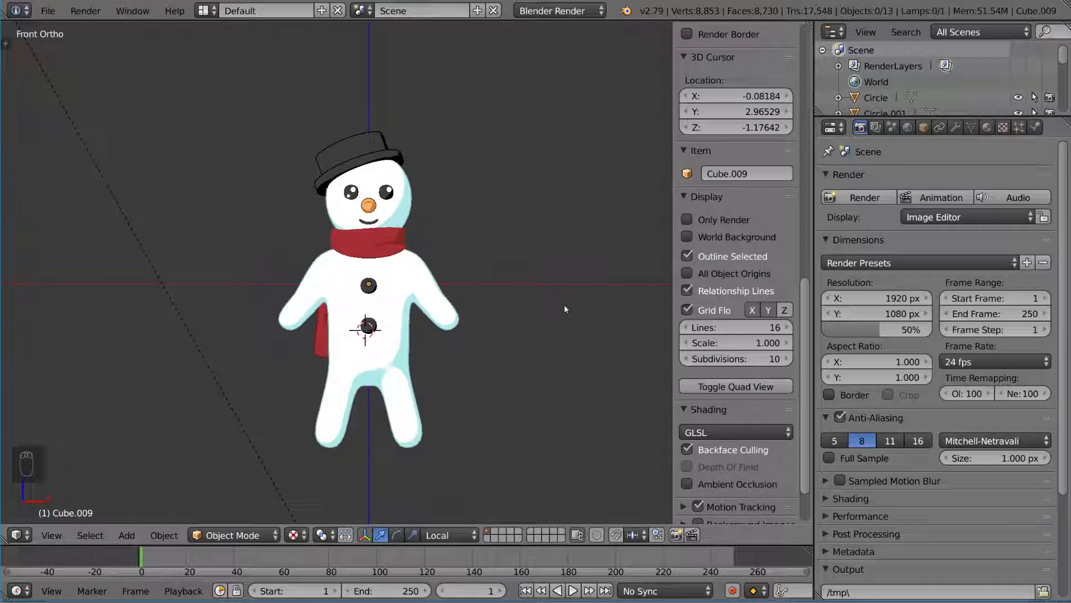
# Hide the sidebar, look up the rigify add-on in the user preferences and view its details
pyautogui.press('n')
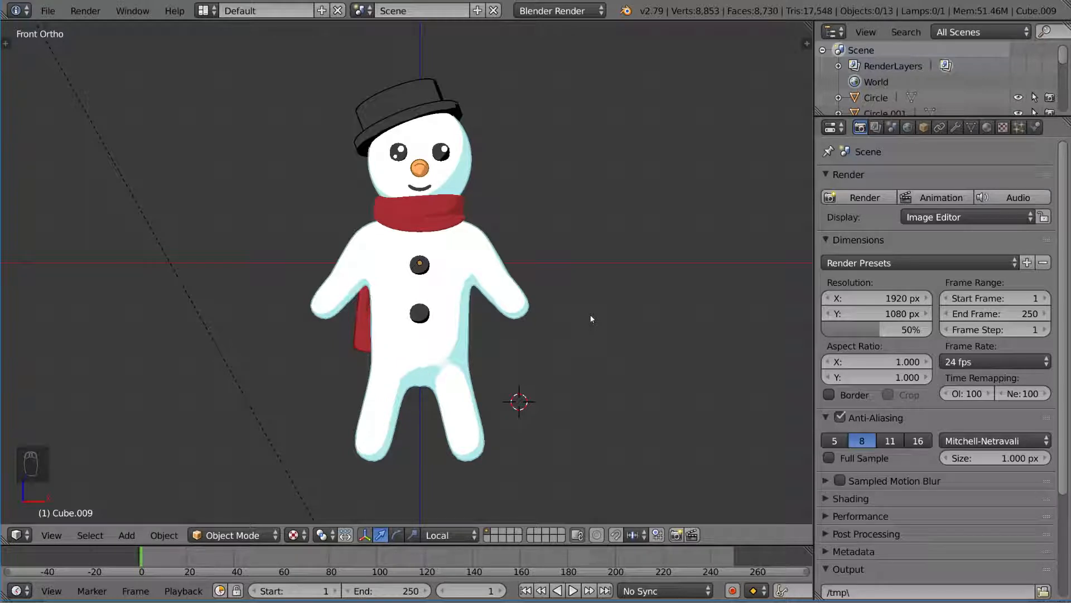
pyautogui.hotkey('ctrl', 'alt', 'u')
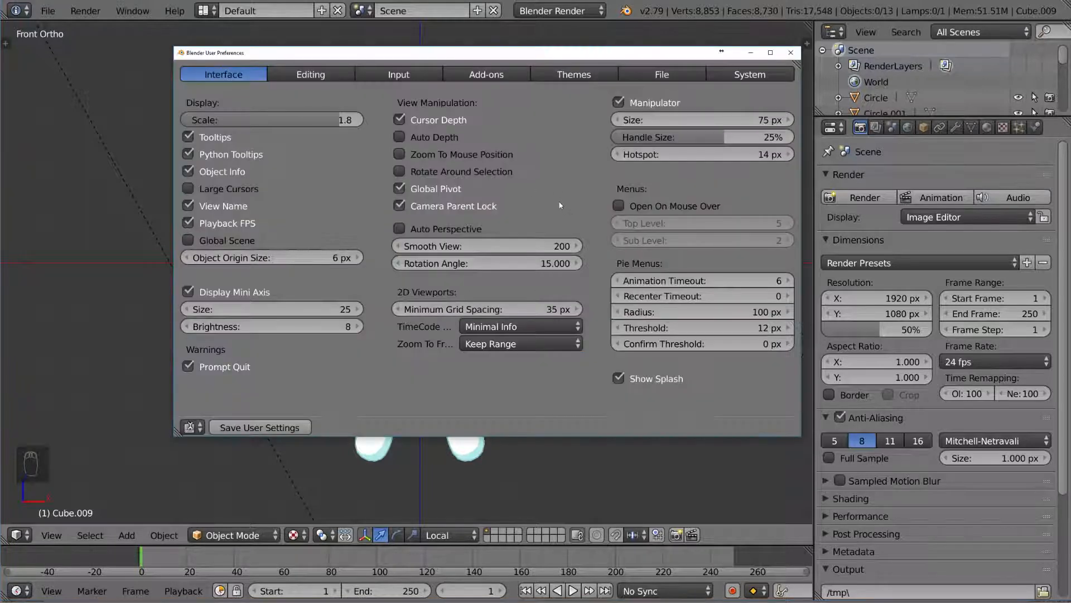
pyautogui.click(490, 74)
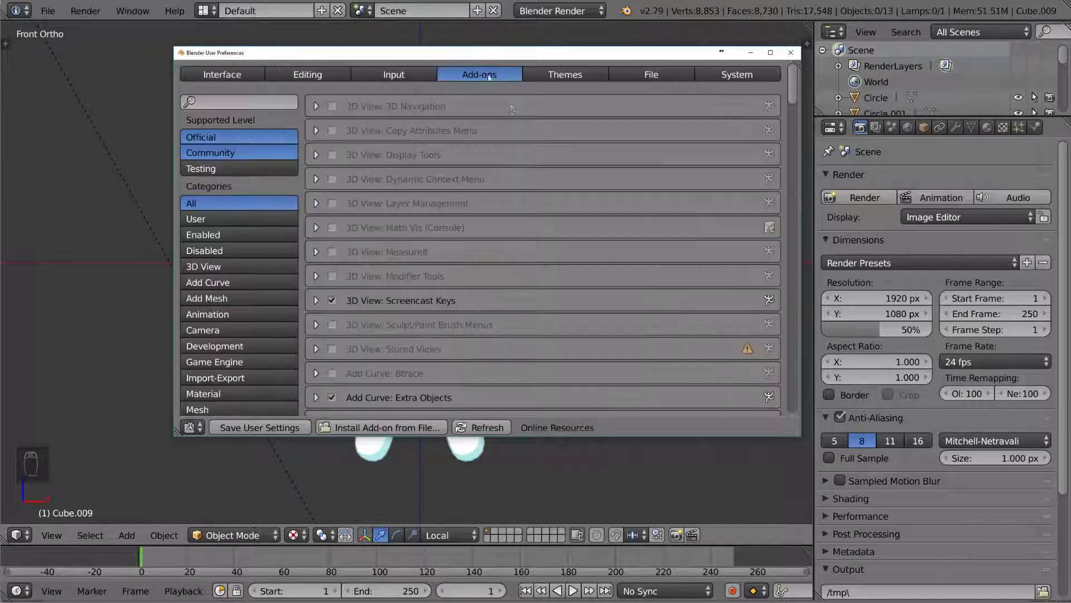
pyautogui.click(280, 101)
pyautogui.click(280, 101)
pyautogui.write('rigify')
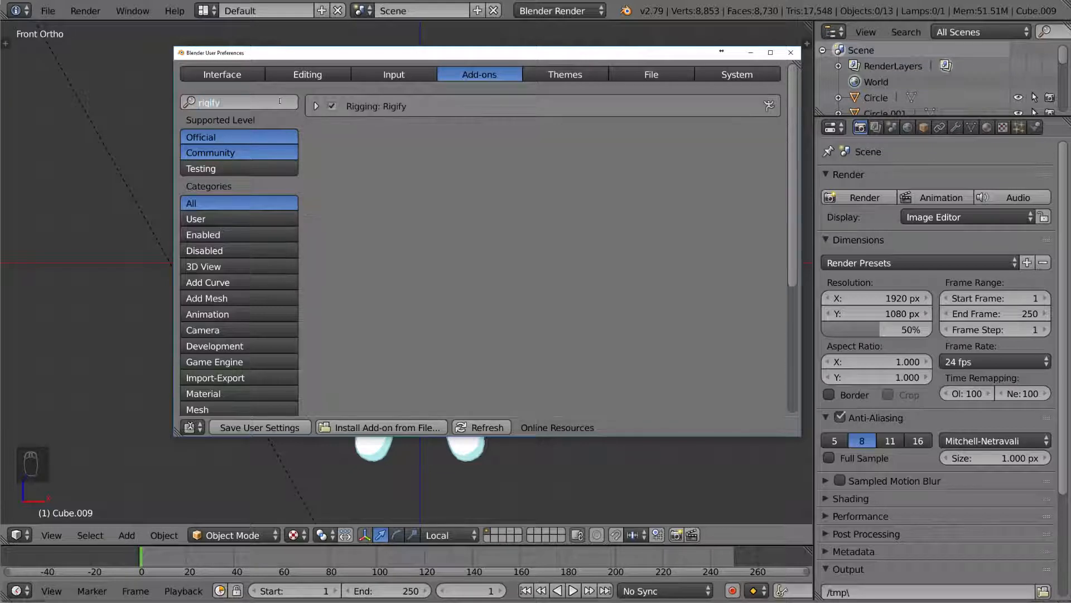
pyautogui.press('Return')
pyautogui.click(317, 106)
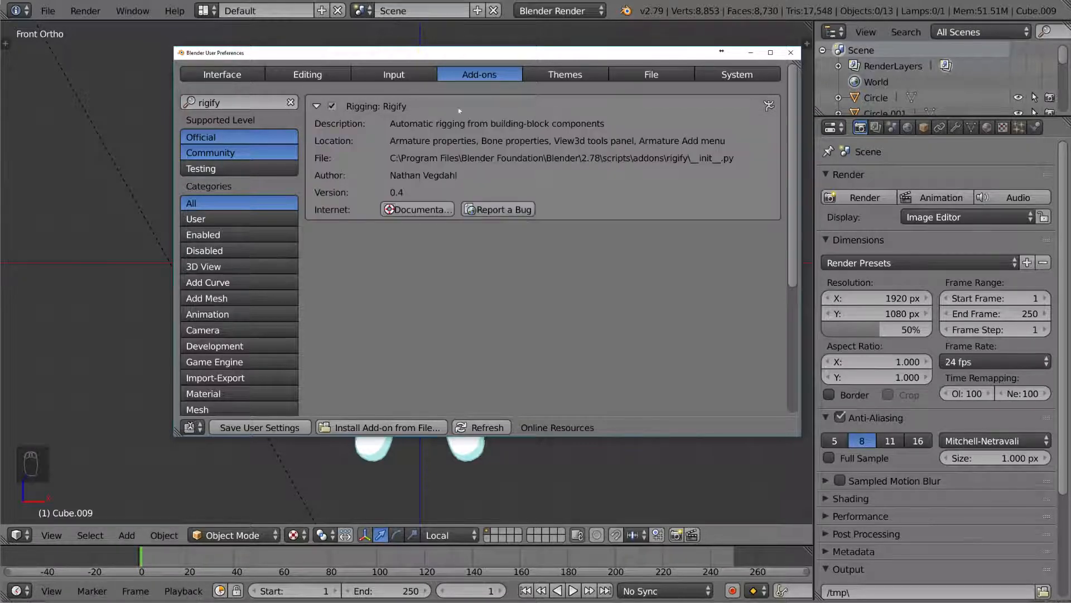
pyautogui.click(791, 52)
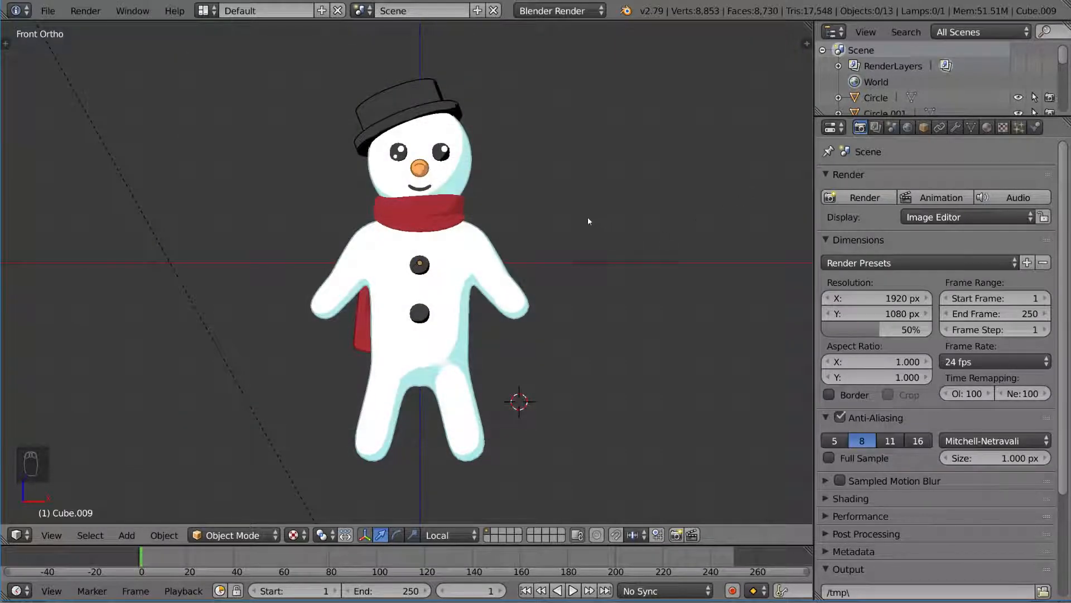
# Place the 3D cursor beside the snowman and add a Human (Meta-Rig) armature there
pyautogui.click(571, 270)
pyautogui.keyDown('shift'); pyautogui.moveTo(591, 255); pyautogui.dragTo(588, 255, button='middle'); pyautogui.keyUp('shift')
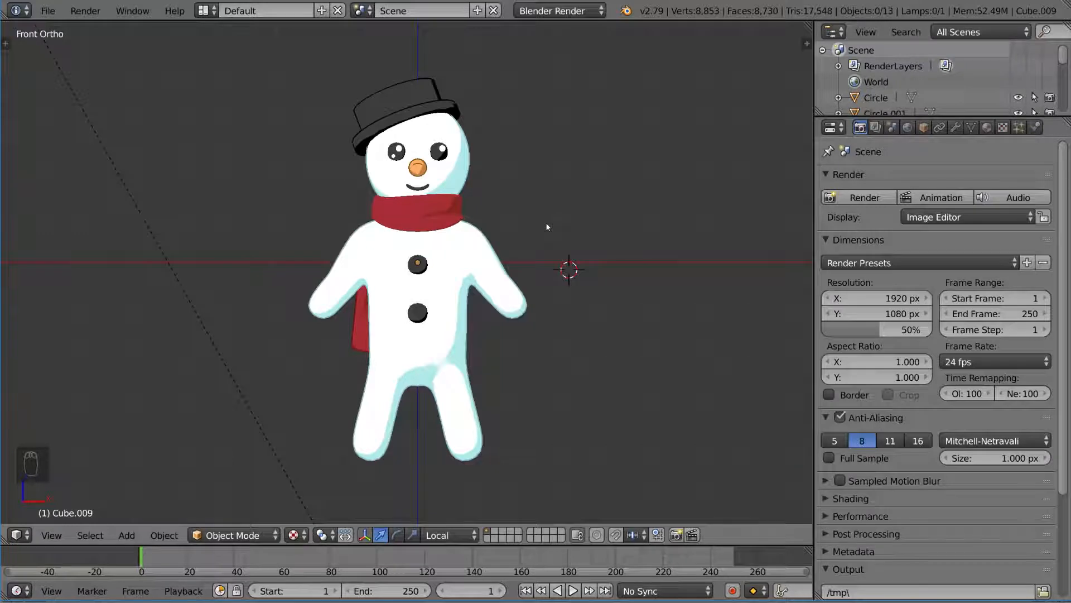
pyautogui.hotkey('shift', 'a')
pyautogui.moveTo(547, 226)
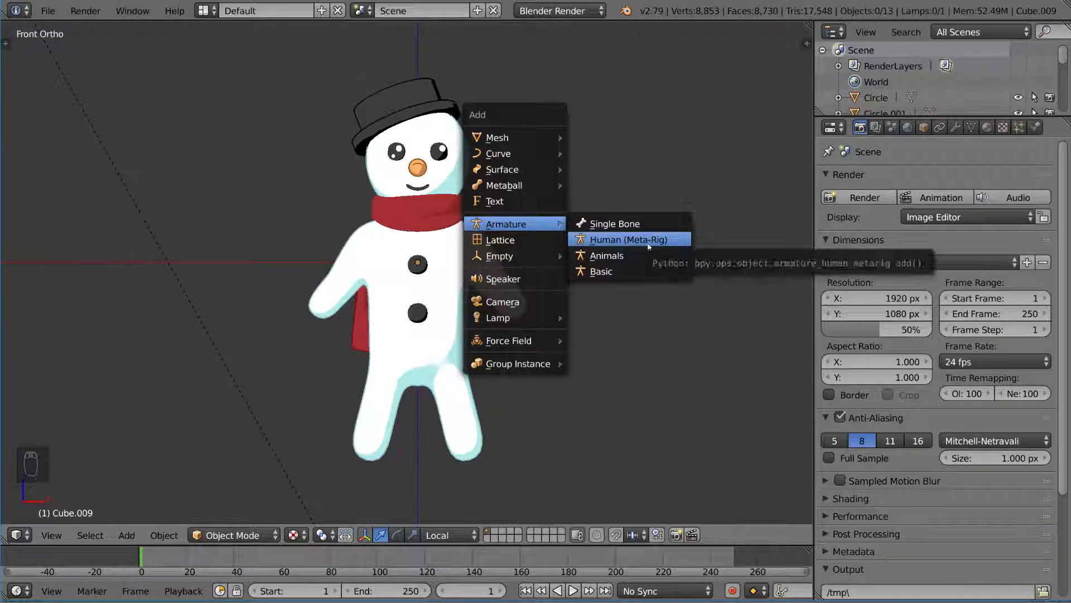
pyautogui.moveTo(642, 255)
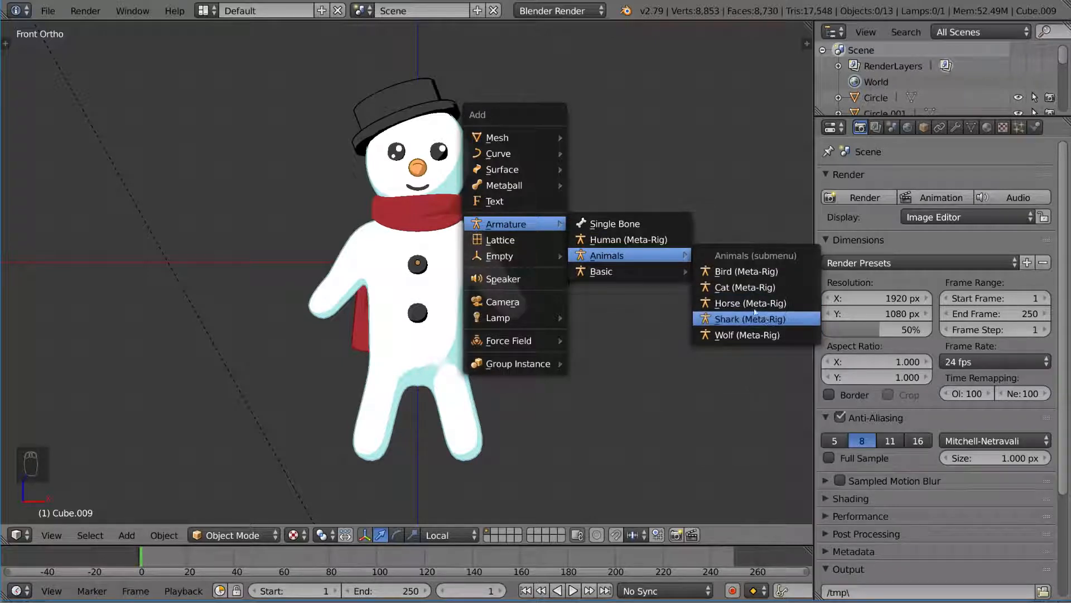
pyautogui.moveTo(604, 274)
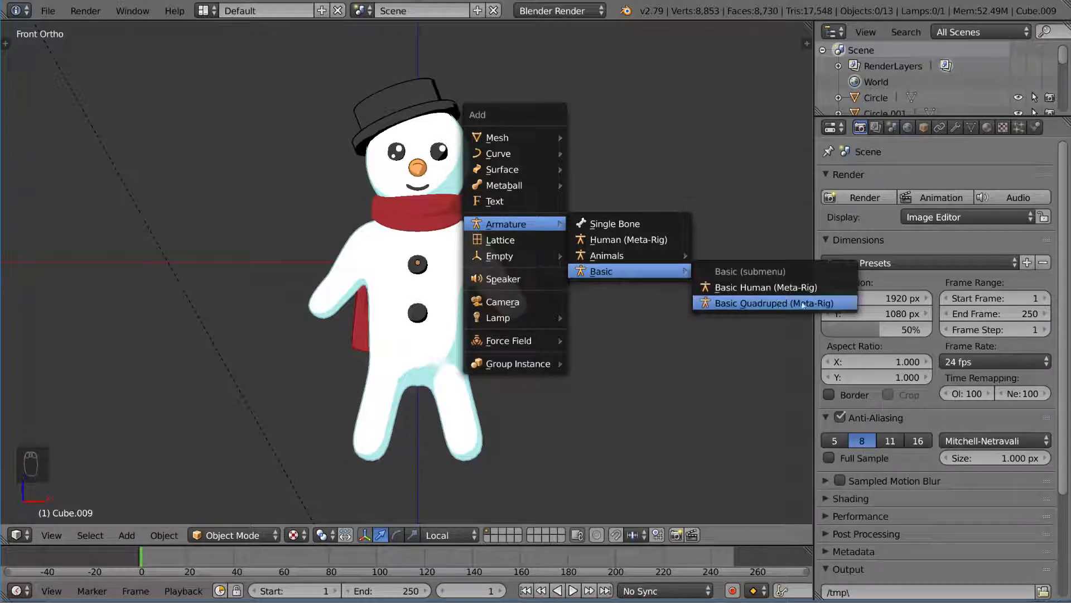
pyautogui.click(672, 240)
# Inspect the human meta-rig's face, arm and body bones up close, and undo adding this armature
pyautogui.scroll(6, 558, 251)
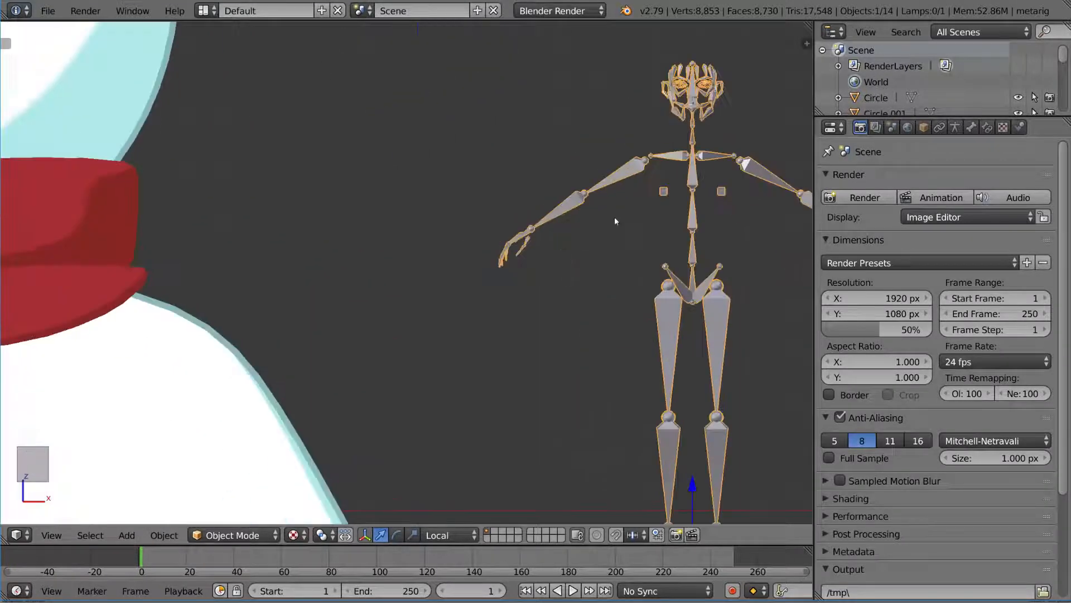
pyautogui.keyDown('shift'); pyautogui.moveTo(615, 217); pyautogui.dragTo(365, 341, button='middle'); pyautogui.keyUp('shift')
pyautogui.scroll(5, 403, 311)
pyautogui.keyDown('shift'); pyautogui.moveTo(496, 196); pyautogui.dragTo(484, 232, button='middle'); pyautogui.keyUp('shift')
pyautogui.scroll(-1, 524, 241)
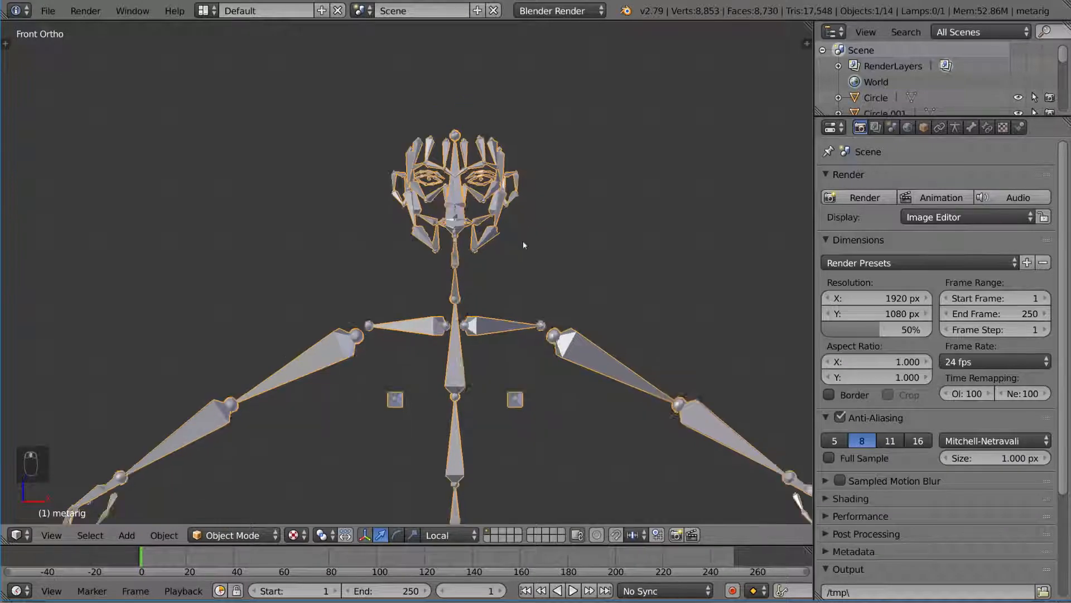
pyautogui.scroll(-4, 524, 242)
pyautogui.keyDown('shift'); pyautogui.moveTo(505, 284); pyautogui.dragTo(507, 150, button='middle'); pyautogui.keyUp('shift')
pyautogui.scroll(-3, 496, 212)
pyautogui.scroll(-3, 488, 283)
pyautogui.keyDown('shift'); pyautogui.moveTo(343, 267); pyautogui.dragTo(528, 228, button='middle'); pyautogui.keyUp('shift')
pyautogui.hotkey('ctrl', 'z')
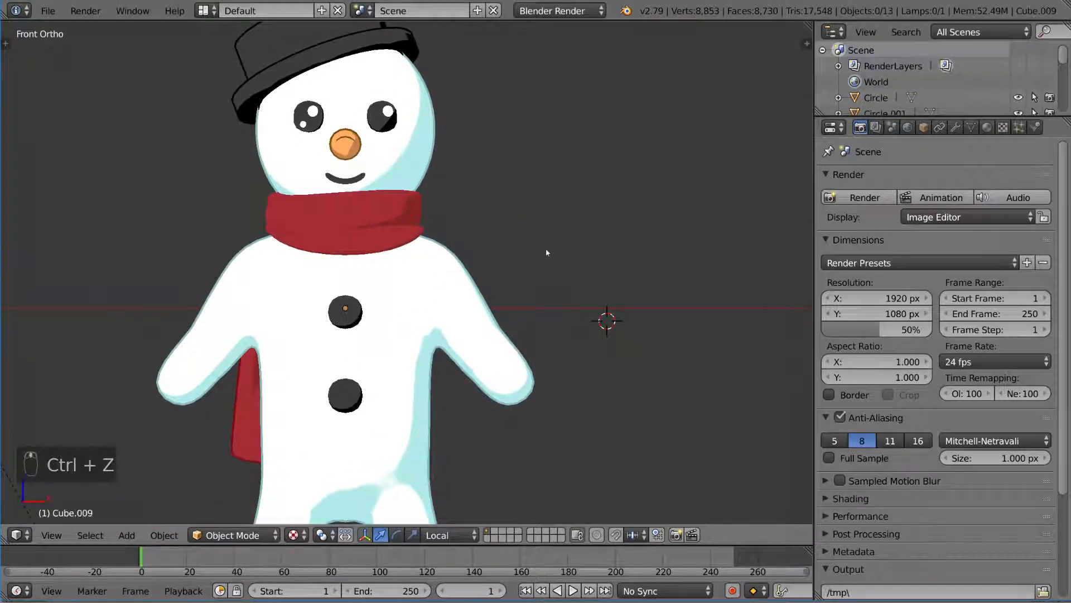
# Add a Basic Human (Meta-Rig) armature at the 3D cursor
pyautogui.hotkey('shift', 'a')
pyautogui.moveTo(561, 249)
pyautogui.moveTo(614, 297)
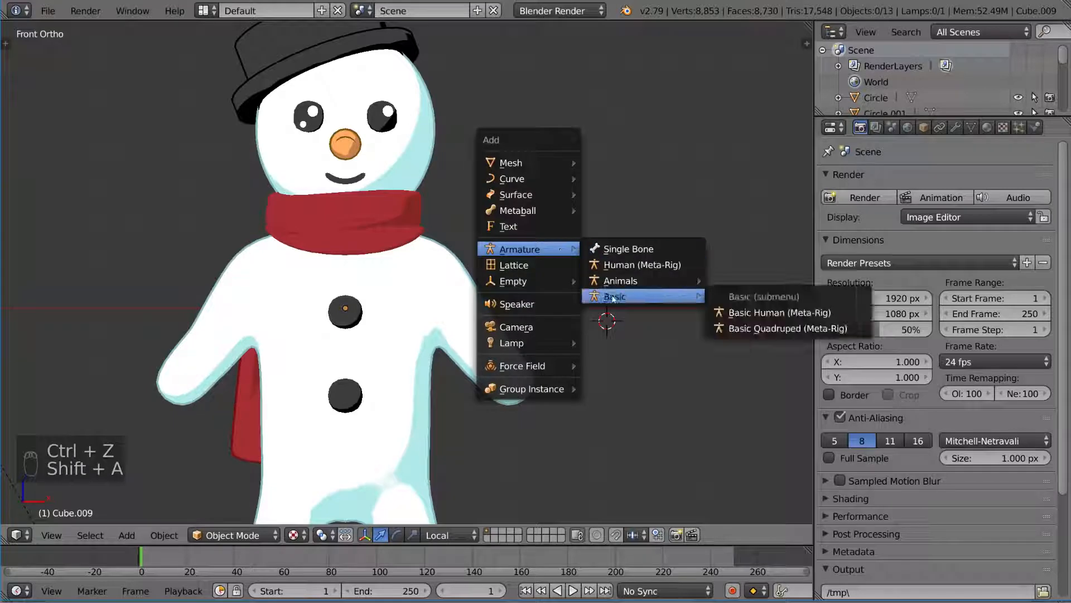
pyautogui.click(773, 312)
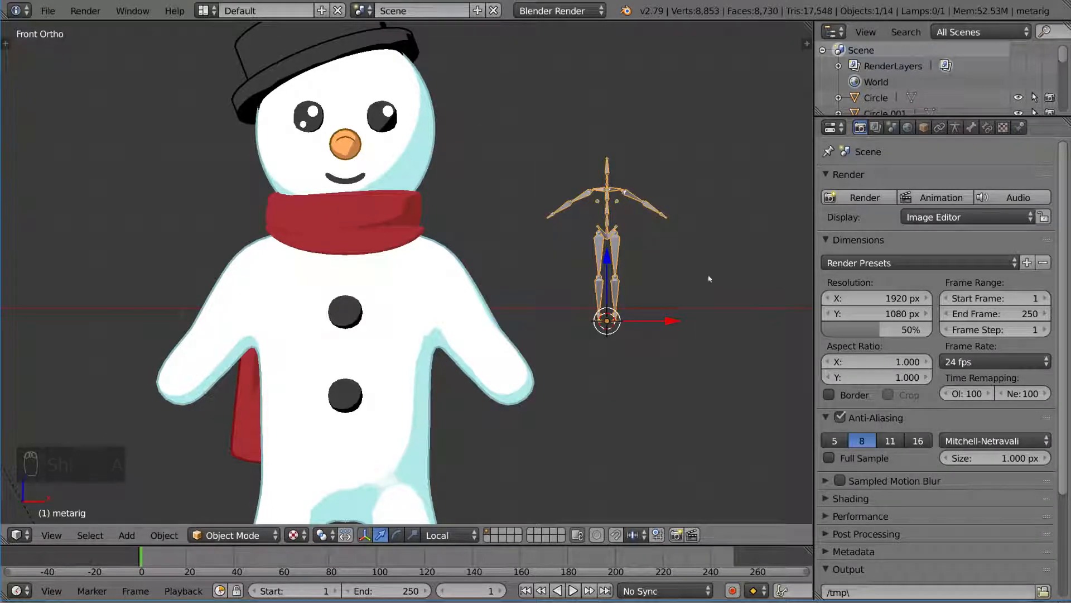
# Clear the meta-rig's location to bring it to the world origin and show the scene in wireframe
pyautogui.keyDown('shift'); pyautogui.moveTo(689, 249); pyautogui.dragTo(221, 326, button='middle'); pyautogui.keyUp('shift')
pyautogui.scroll(5, 536, 273)
pyautogui.scroll(-2, 234, 321)
pyautogui.moveTo(278, 299); pyautogui.dragTo(565, 212, button='middle')
pyautogui.scroll(-4, 301, 312)
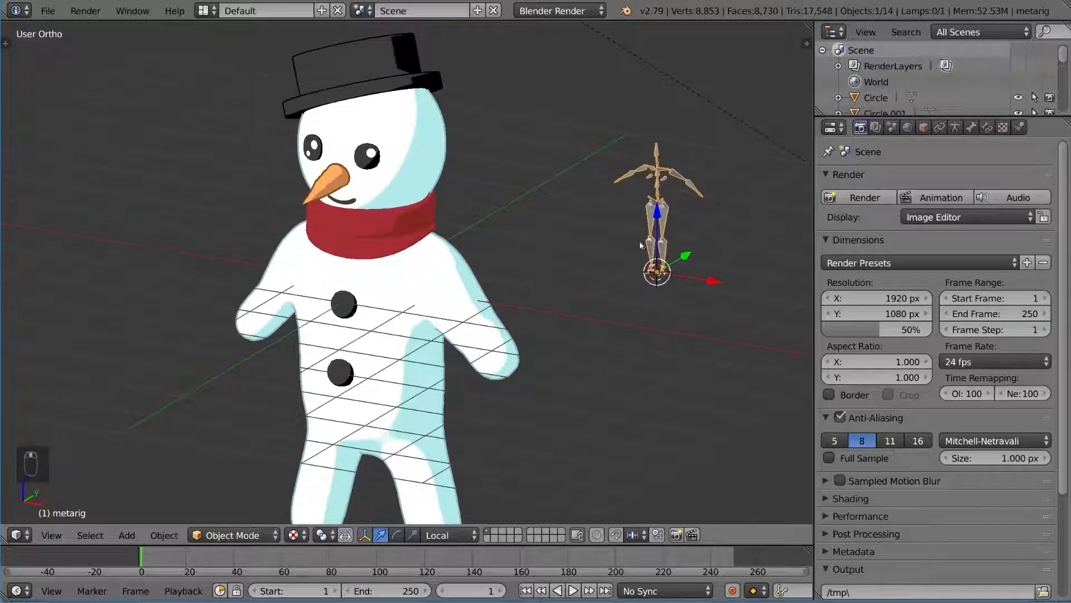
pyautogui.hotkey('alt', 'g')
pyautogui.moveTo(598, 259); pyautogui.dragTo(458, 267, button='middle')
pyautogui.press('z')
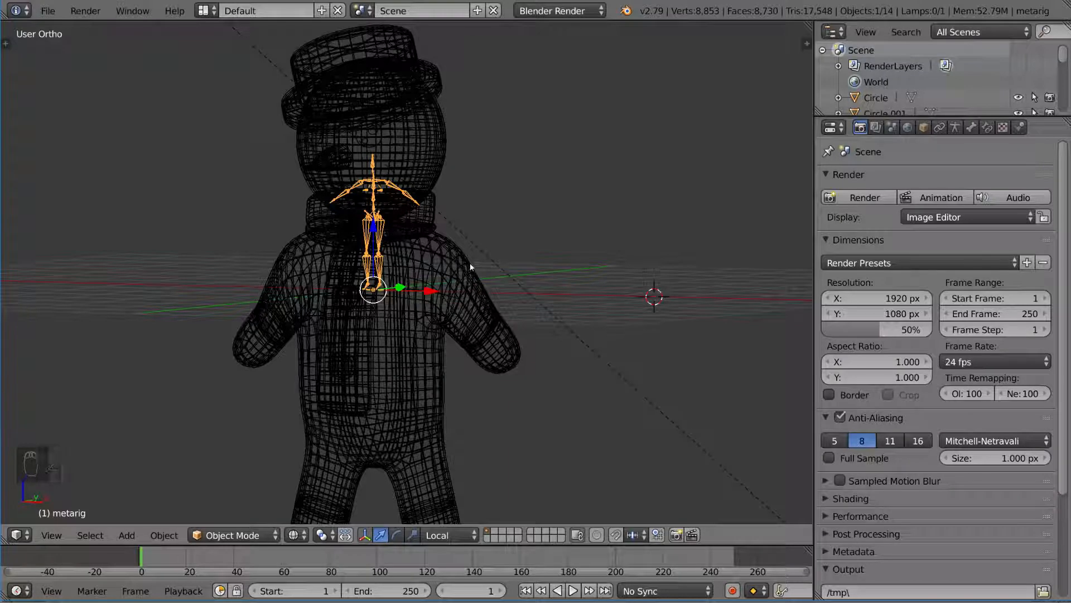
# Move the meta-rig to layer 11 and select all of the snowman's parts
pyautogui.press('m')
pyautogui.press('2')
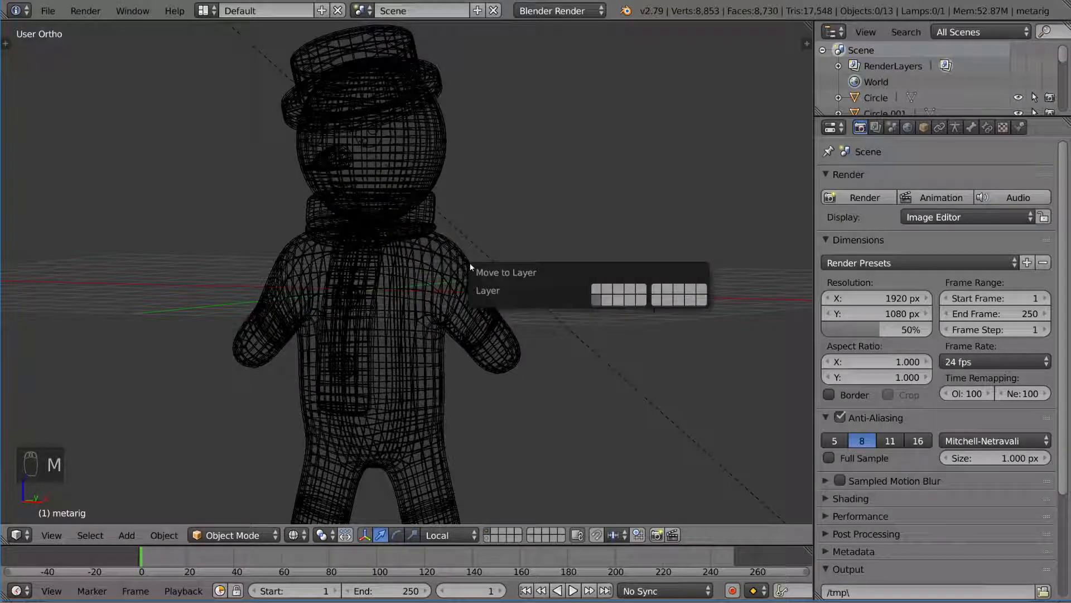
pyautogui.moveTo(530, 229); pyautogui.dragTo(535, 298, button='middle')
pyautogui.hotkey('alt', 'shift', '1')
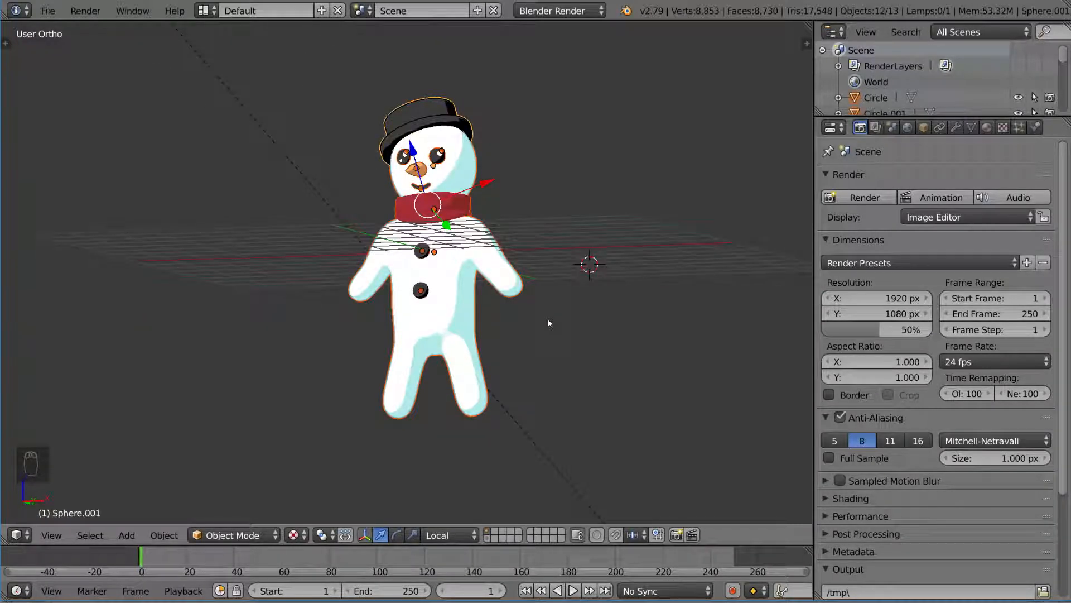
pyautogui.hotkey('shift', '1')
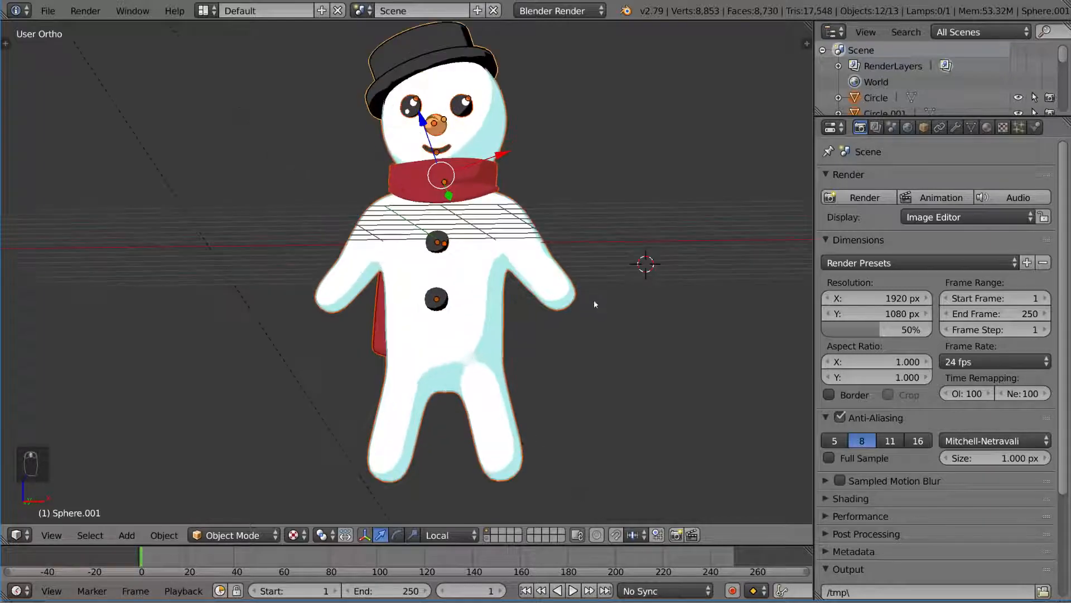
pyautogui.press('z')
pyautogui.scroll(5, 541, 290)
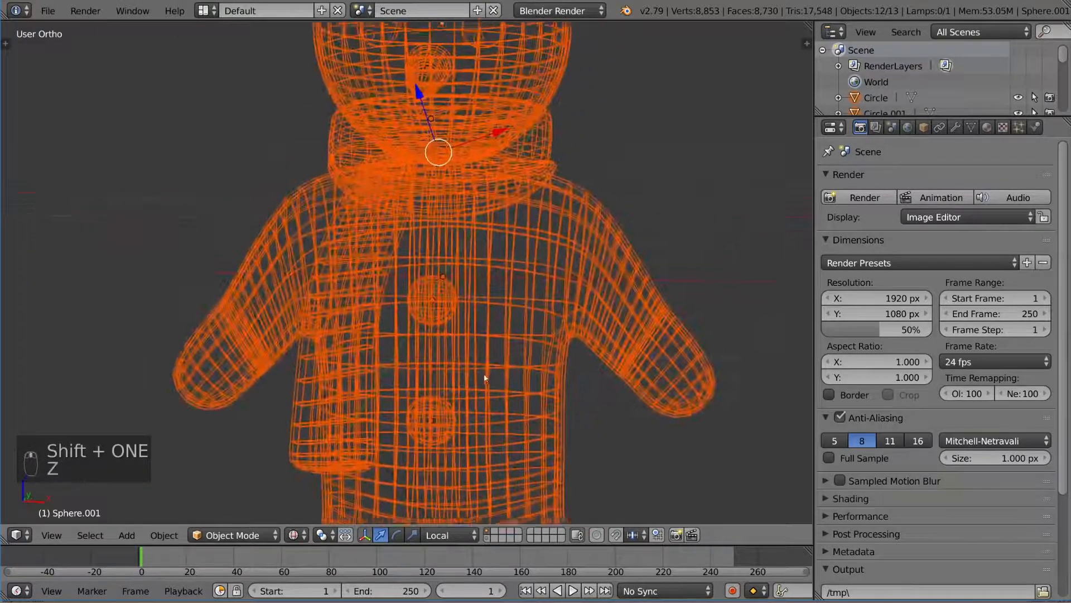
# Show layer 11 together with the snowman's layer, keeping the snowman's parts selected
pyautogui.hotkey('alt', 'shift', '1')
pyautogui.rightClick(470, 274)
pyautogui.rightClick(473, 274)
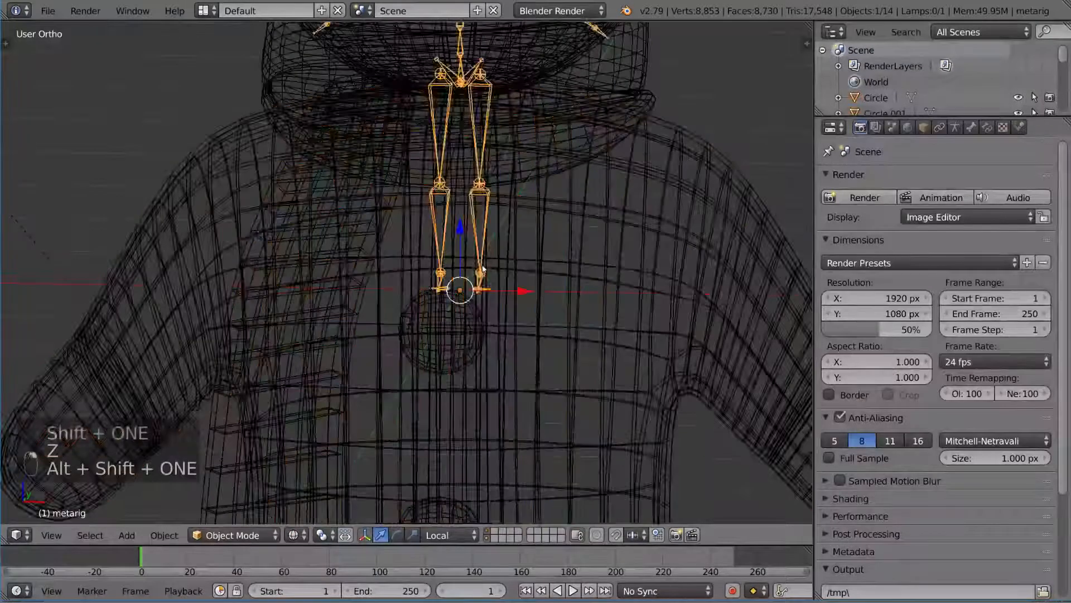
pyautogui.scroll(-7, 480, 284)
pyautogui.moveTo(498, 331); pyautogui.dragTo(513, 282, button='middle')
pyautogui.scroll(-2, 484, 255)
pyautogui.hotkey('ctrl', 'z')
pyautogui.hotkey('ctrl', 'z')
# Move the snowman up along the global Z axis until its feet rest on the grid floor
pyautogui.press('g')
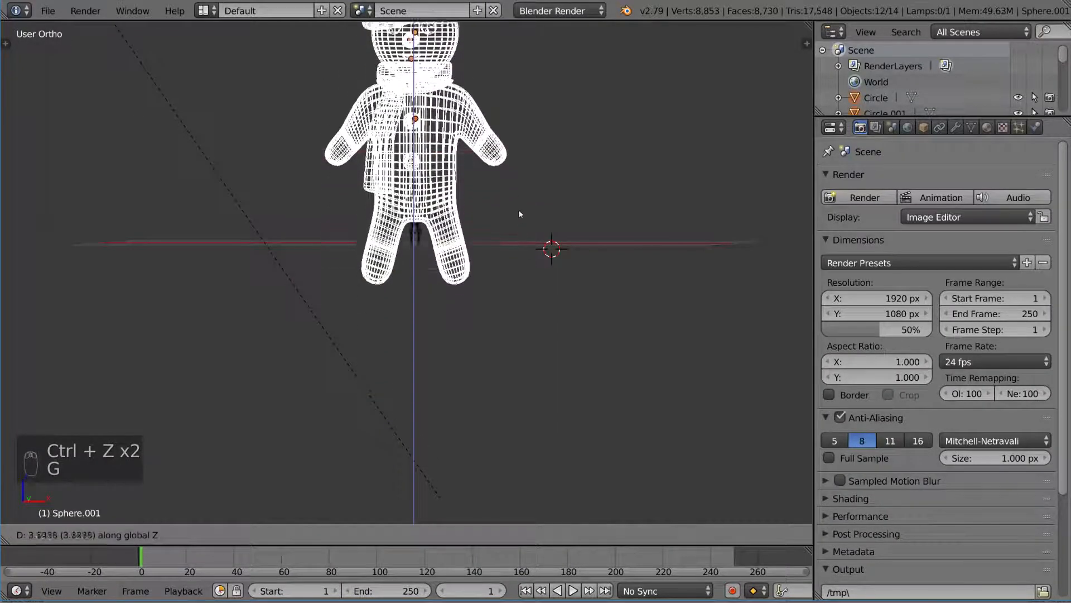
pyautogui.click(514, 177)
pyautogui.keyDown('shift'); pyautogui.moveTo(534, 219); pyautogui.dragTo(537, 269, button='middle'); pyautogui.keyUp('shift')
pyautogui.scroll(-1, 537, 270)
pyautogui.press('s')
pyautogui.rightClick(483, 175)
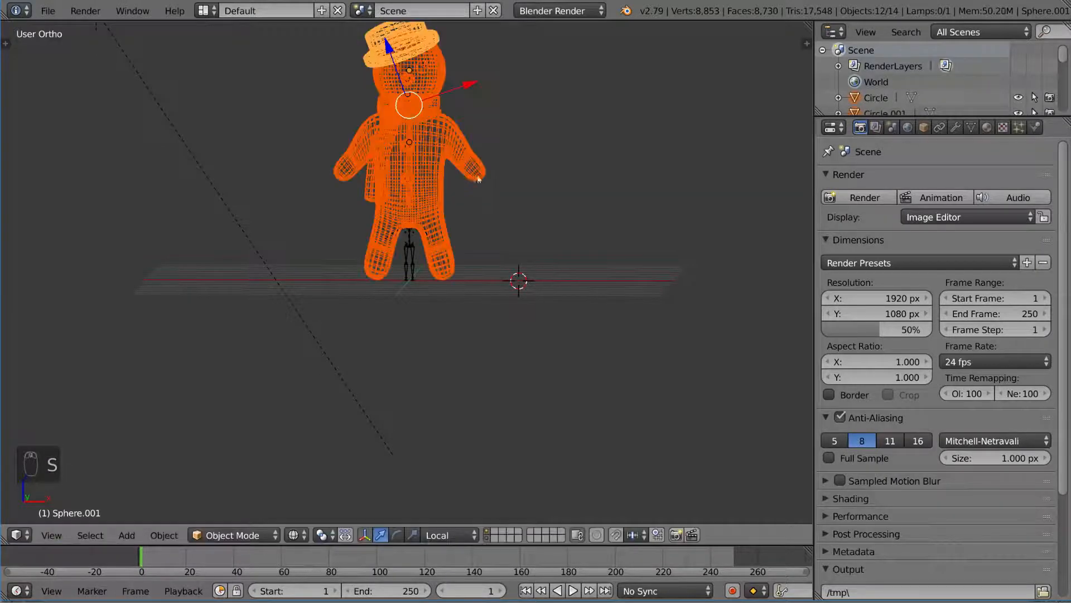
# Check the scale and dimensions of the active snowman part
pyautogui.press('n')
pyautogui.scroll(12, 762, 166)
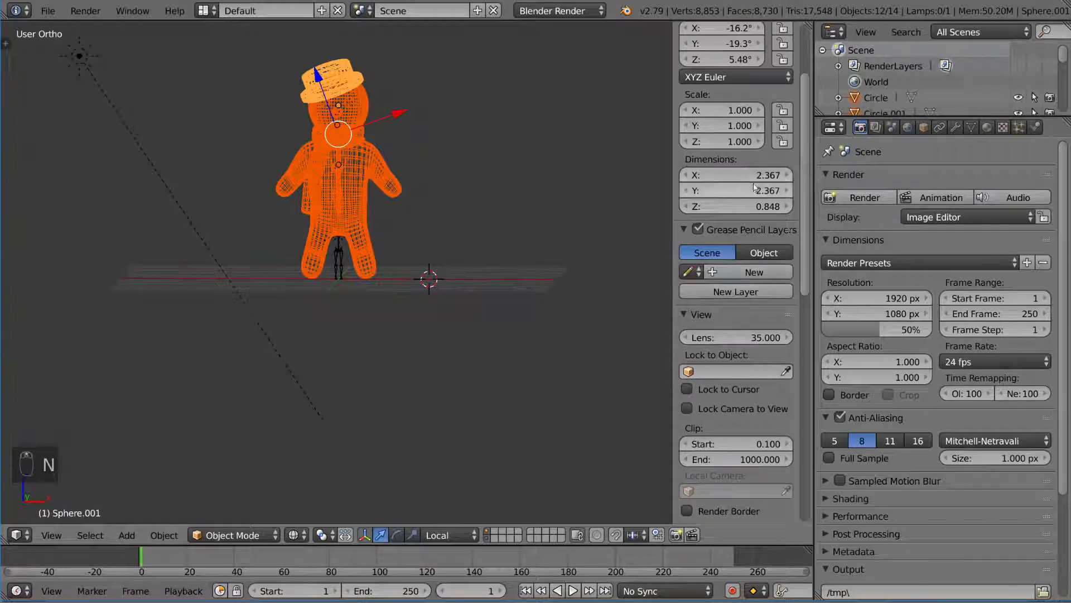
pyautogui.scroll(1, 757, 190)
pyautogui.press('n')
# Return to textured shading and scale the meta-rig up towards the snowman's size
pyautogui.press('z')
pyautogui.hotkey('alt', 'z')
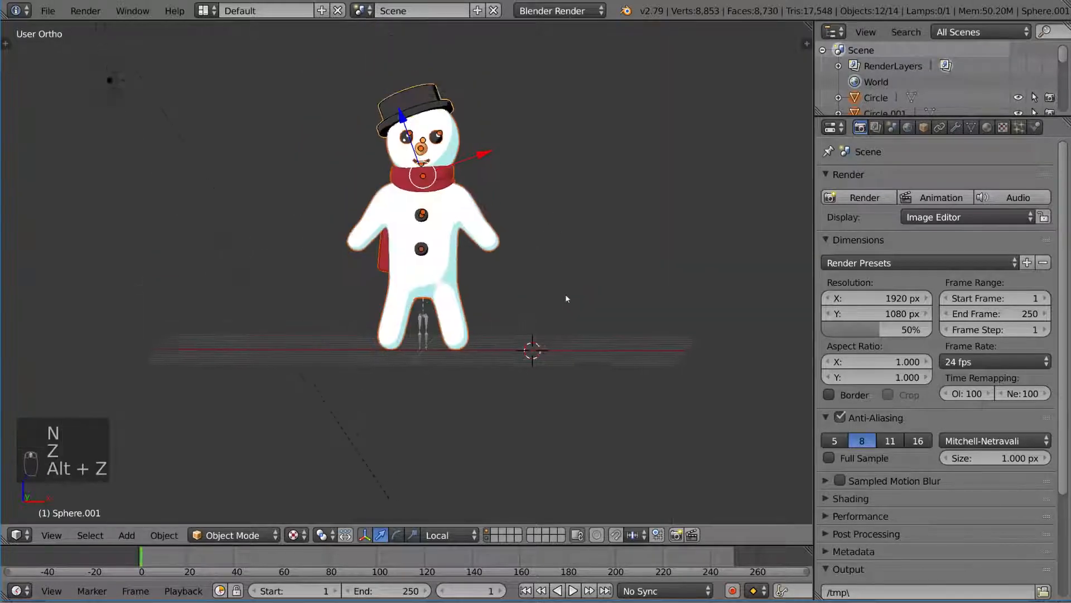
pyautogui.scroll(4, 548, 270)
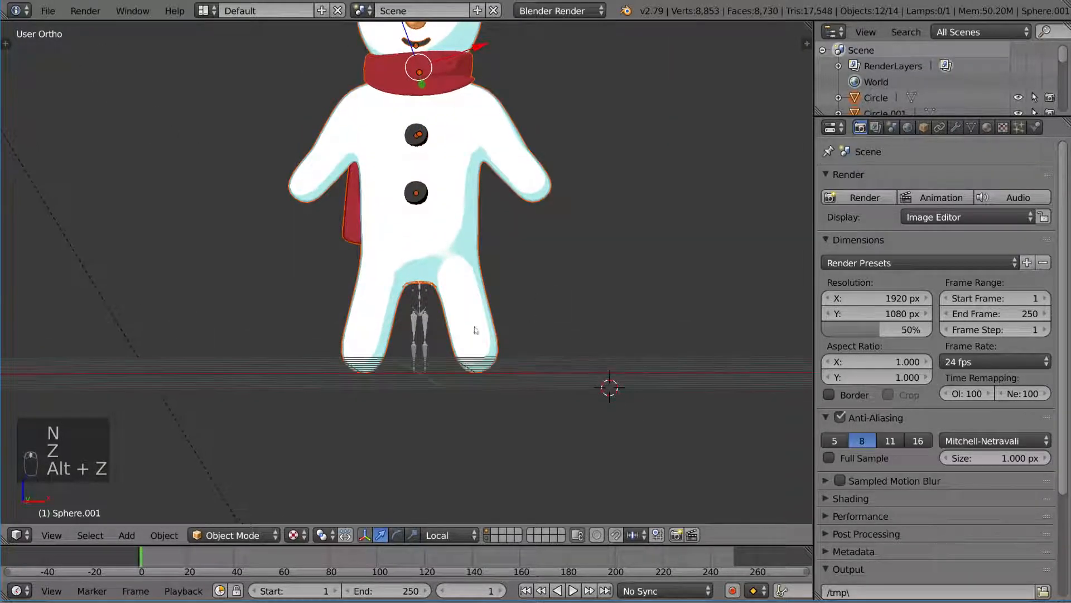
pyautogui.rightClick(433, 320)
pyautogui.moveTo(433, 320); pyautogui.dragTo(466, 314, button='middle')
pyautogui.press('s')
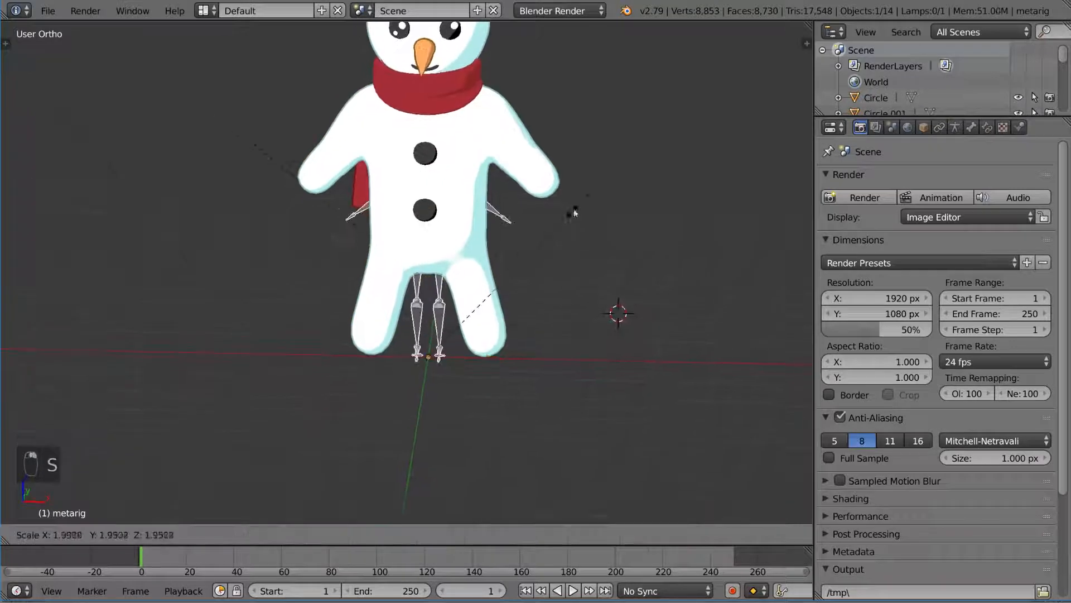
pyautogui.click(658, 149)
# Fine-tune the meta-rig's overall scale against the snowman's body in wireframe view
pyautogui.moveTo(659, 149); pyautogui.dragTo(551, 170, button='middle')
pyautogui.press('z')
pyautogui.moveTo(542, 239)
pyautogui.mouseDown(button='middle')
pyautogui.moveTo(481, 240)
pyautogui.moveTo(409, 213)
pyautogui.moveTo(546, 200)
pyautogui.moveTo(595, 170)
pyautogui.moveTo(541, 201)
pyautogui.moveTo(572, 160)
pyautogui.moveTo(581, 232)
pyautogui.mouseUp(button='middle')
pyautogui.press('s')
pyautogui.click(602, 167)
# Examine how the scaled meta-rig fits inside the snowman, comparing solid, textured and wireframe shading
pyautogui.scroll(-4, 602, 178)
pyautogui.press('z')
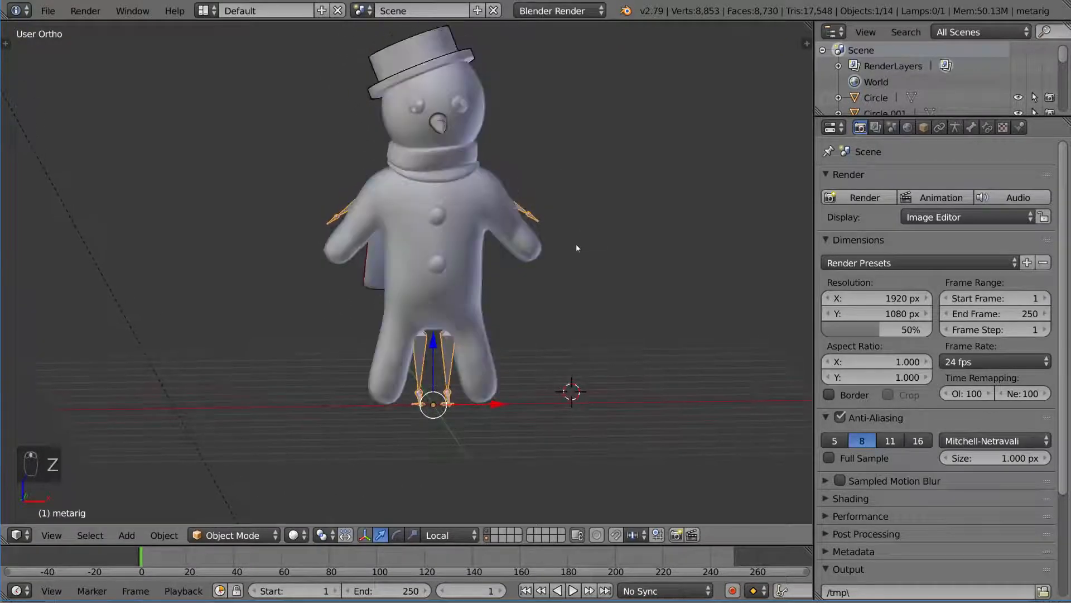
pyautogui.hotkey('alt', 'z')
pyautogui.moveTo(545, 196); pyautogui.dragTo(497, 169, button='middle')
pyautogui.press('z')
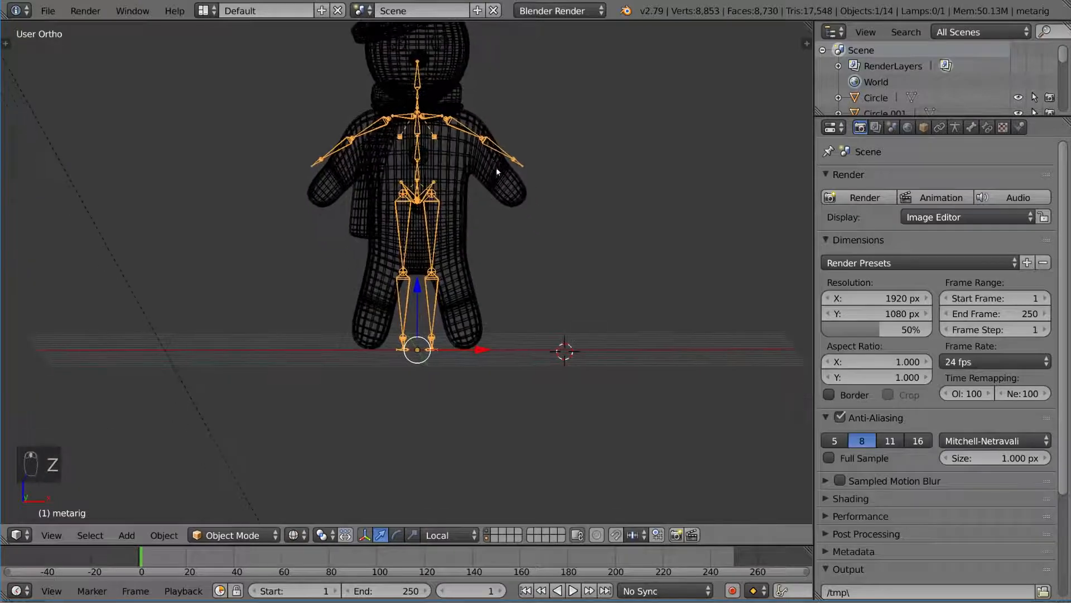
pyautogui.scroll(2, 497, 168)
pyautogui.keyDown('shift'); pyautogui.moveTo(499, 229); pyautogui.dragTo(470, 266, button='middle'); pyautogui.keyUp('shift')
pyautogui.scroll(1, 494, 189)
pyautogui.scroll(-2, 512, 334)
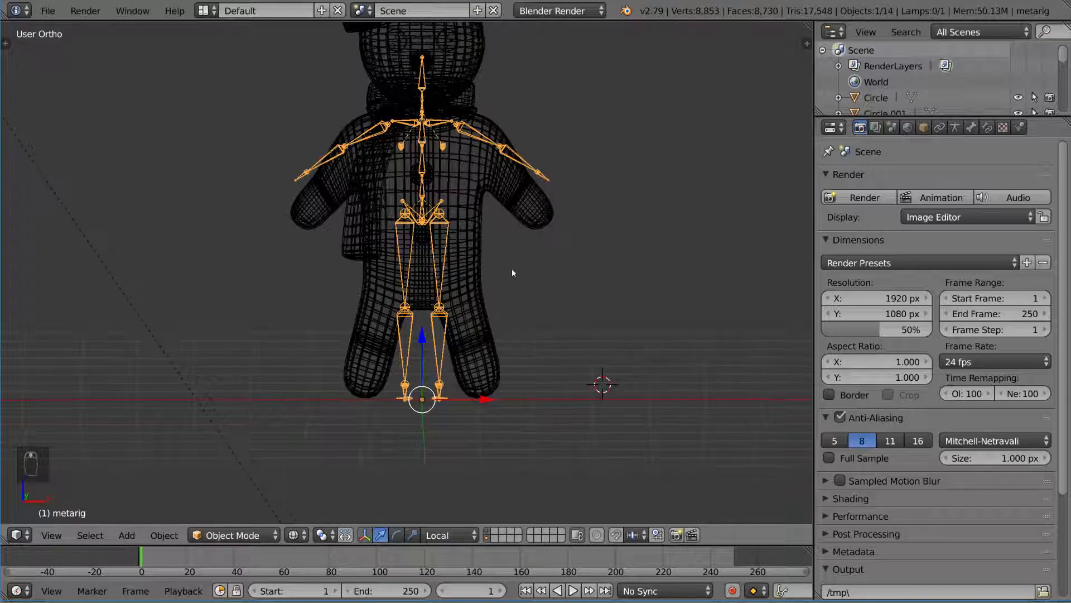
pyautogui.press('z')
pyautogui.hotkey('alt', 'z')
pyautogui.scroll(3, 518, 291)
pyautogui.scroll(-3, 530, 286)
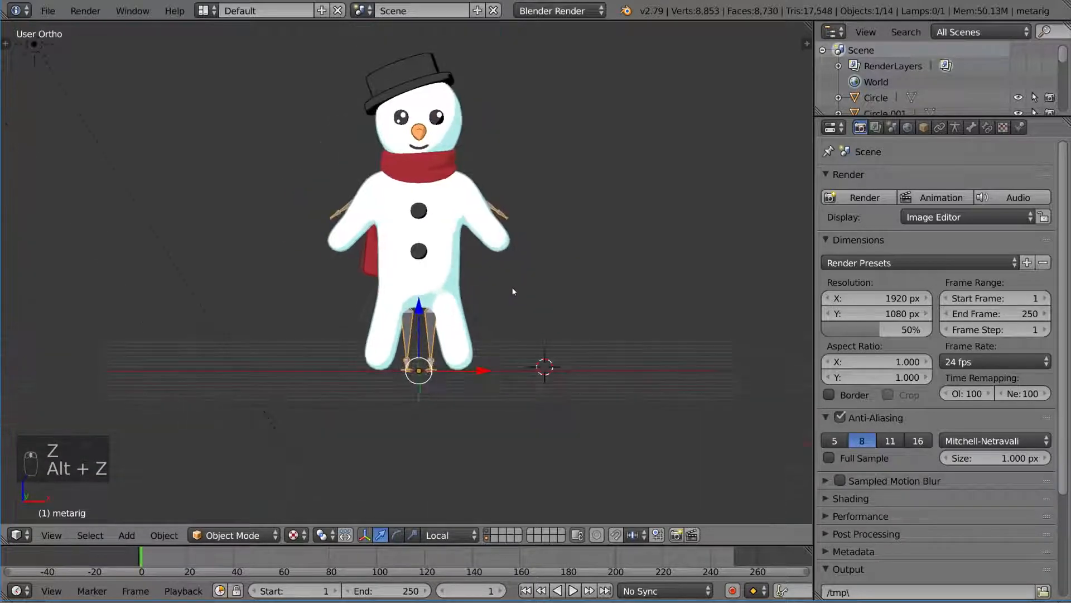
pyautogui.press('z')
pyautogui.scroll(2, 475, 267)
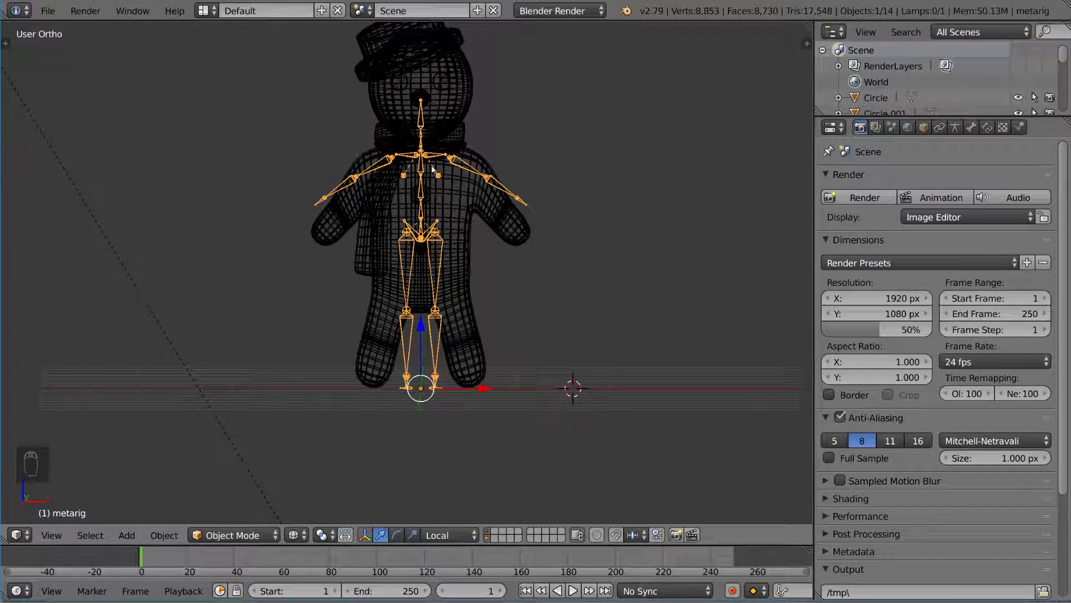
# Enter edit mode on the meta-rig and enable X-Axis Mirror in the armature options
pyautogui.moveTo(417, 146); pyautogui.dragTo(534, 276, button='middle')
pyautogui.press('Tab')
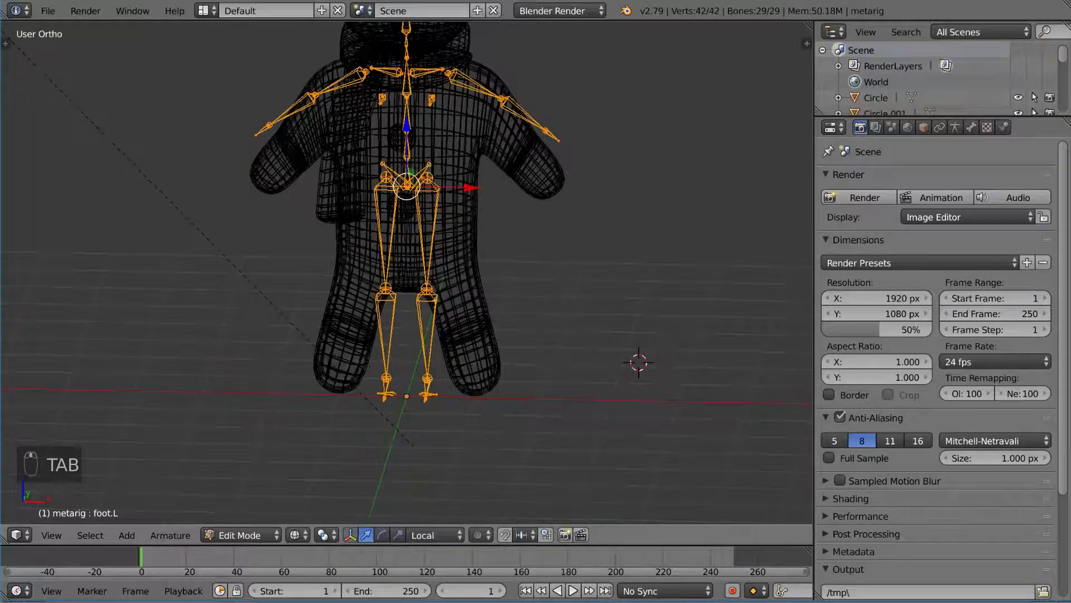
pyautogui.press('a')
pyautogui.press('a')
pyautogui.press('t')
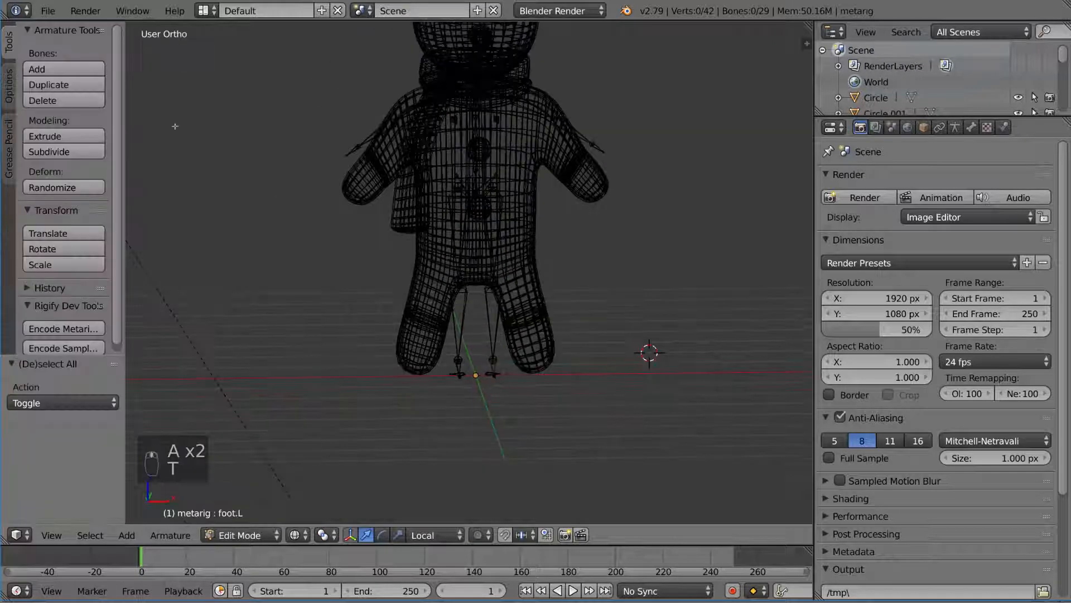
pyautogui.click(10, 87)
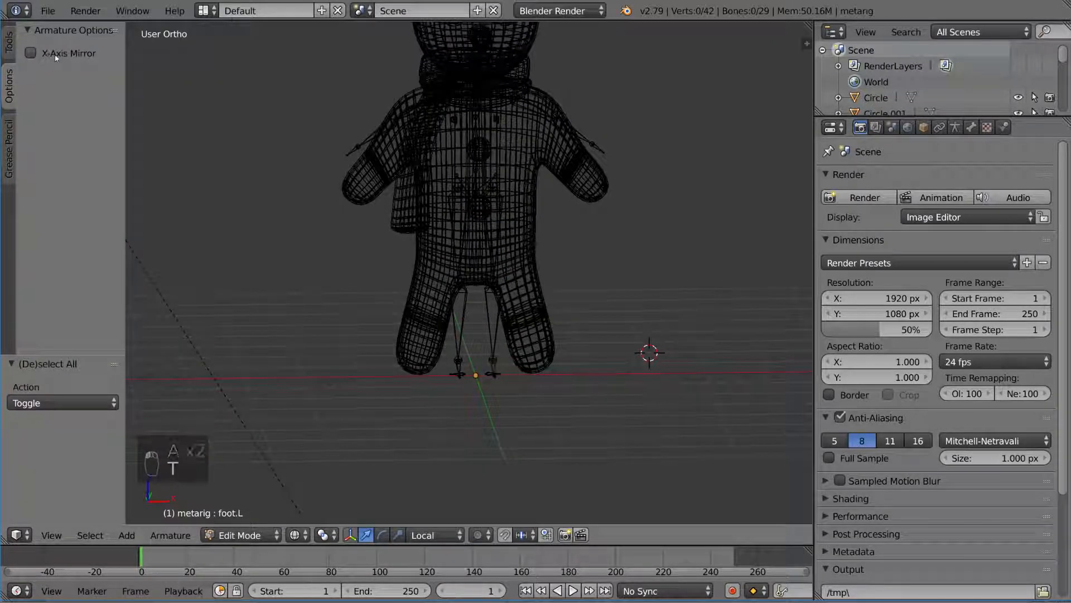
pyautogui.press('a')
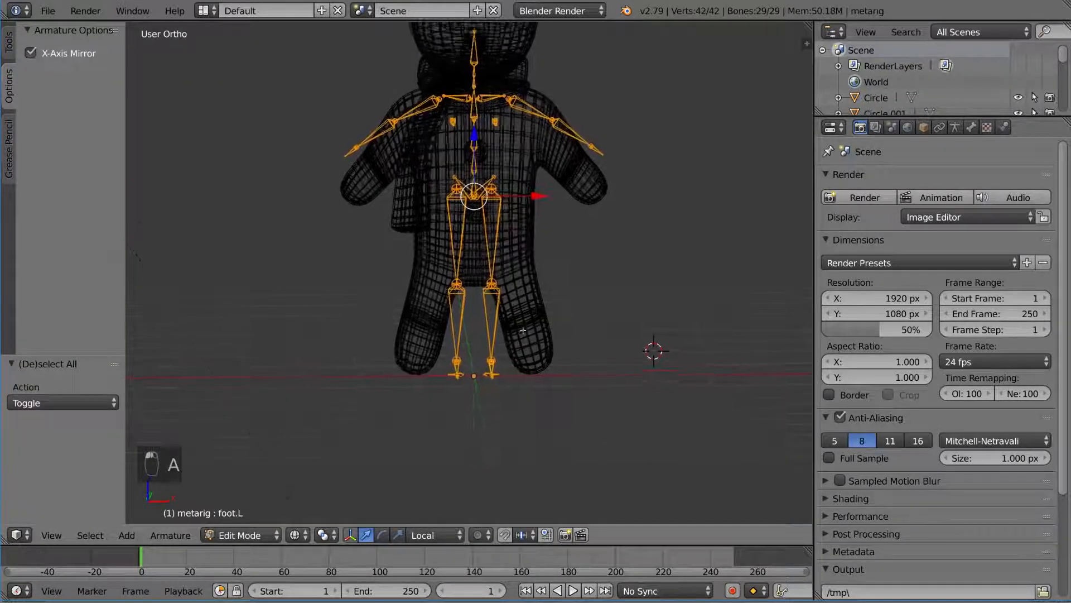
# Select the bones of the left lower leg and foot and move them outwards along X into the snowman's leg
pyautogui.press('a')
pyautogui.moveTo(526, 328); pyautogui.dragTo(530, 340, button='middle')
pyautogui.press('b')
pyautogui.moveTo(470, 283); pyautogui.dragTo(536, 366)
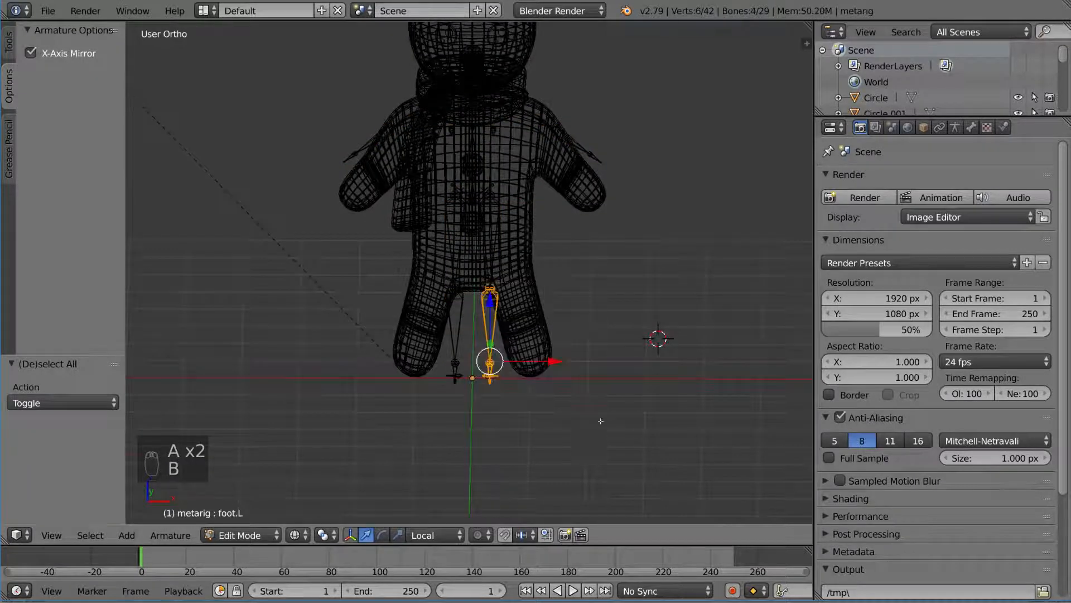
pyautogui.scroll(3, 558, 352)
pyautogui.press('g')
pyautogui.press('x')
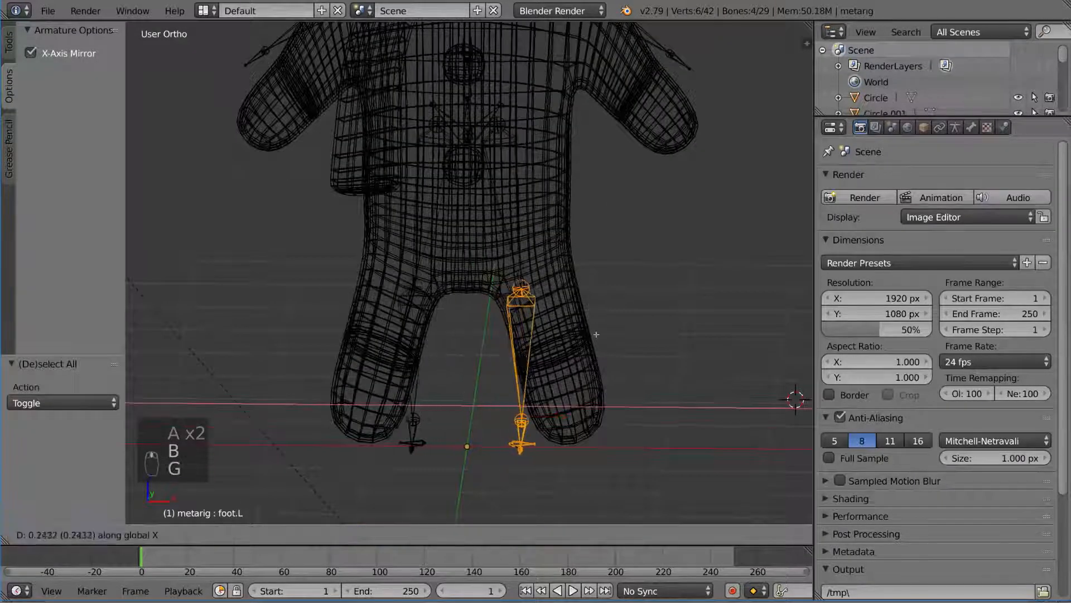
pyautogui.click(587, 308)
# Lower the left knee joint along Z towards the crease in the snowman's leg
pyautogui.press('a')
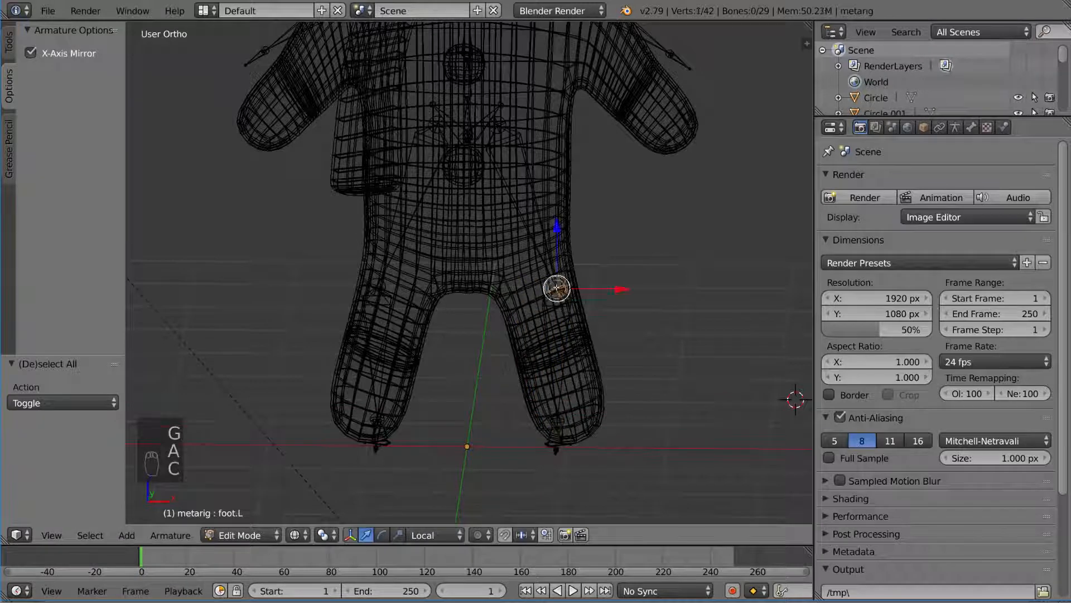
pyautogui.press('g')
pyautogui.press('z')
pyautogui.click(555, 348)
# Select the left ankle and foot joints and shift them along X to sit inside the end of the leg
pyautogui.keyDown('shift'); pyautogui.moveTo(555, 347); pyautogui.dragTo(530, 313, button='middle'); pyautogui.keyUp('shift')
pyautogui.press('a')
pyautogui.press('b')
pyautogui.moveTo(473, 342); pyautogui.dragTo(556, 416)
pyautogui.keyDown('shift'); pyautogui.moveTo(582, 402); pyautogui.dragTo(556, 329, button='middle'); pyautogui.keyUp('shift')
pyautogui.scroll(2, 553, 359)
pyautogui.press('g')
pyautogui.press('x')
pyautogui.click(580, 364)
# Fine-tune the left ankle joint along X to centre it in the lower leg
pyautogui.press('a')
pyautogui.scroll(2, 556, 329)
pyautogui.press('g')
pyautogui.press('x')
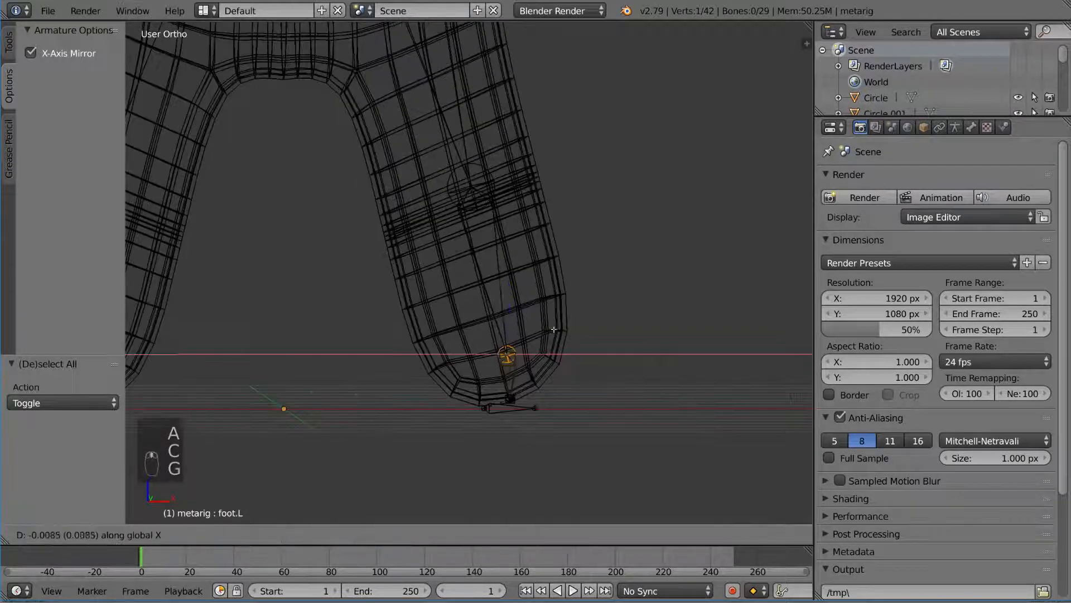
pyautogui.click(496, 335)
# Move the left knee joint onto the leg crease, by about -0.030 in X and -0.075 in Z
pyautogui.keyDown('shift'); pyautogui.moveTo(491, 262); pyautogui.dragTo(487, 363, button='middle'); pyautogui.keyUp('shift')
pyautogui.press('a')
pyautogui.press('a')
pyautogui.press('a')
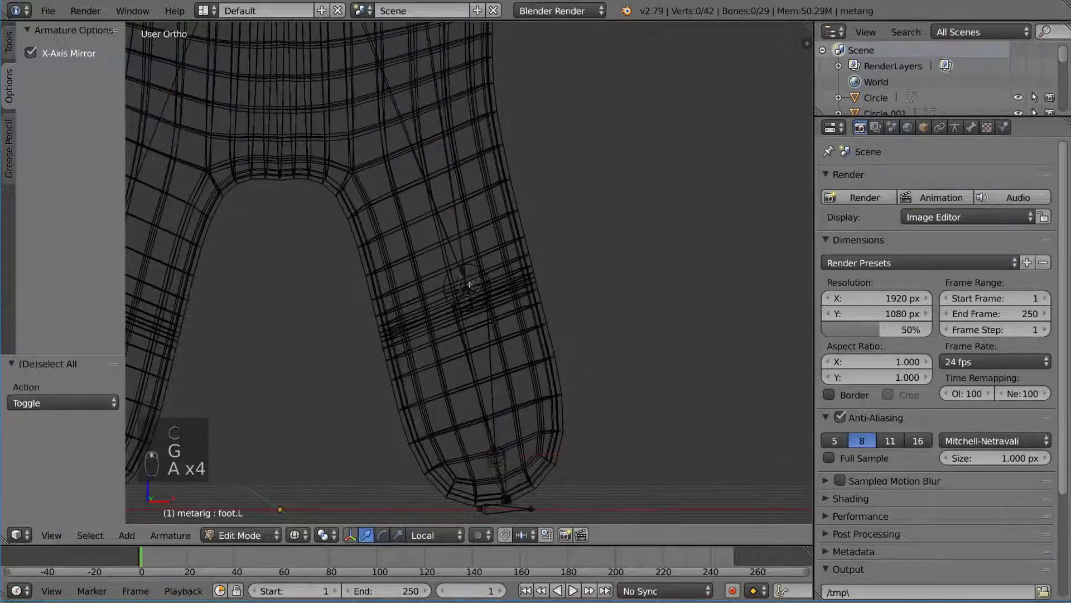
pyautogui.scroll(4, 467, 287)
pyautogui.press('g')
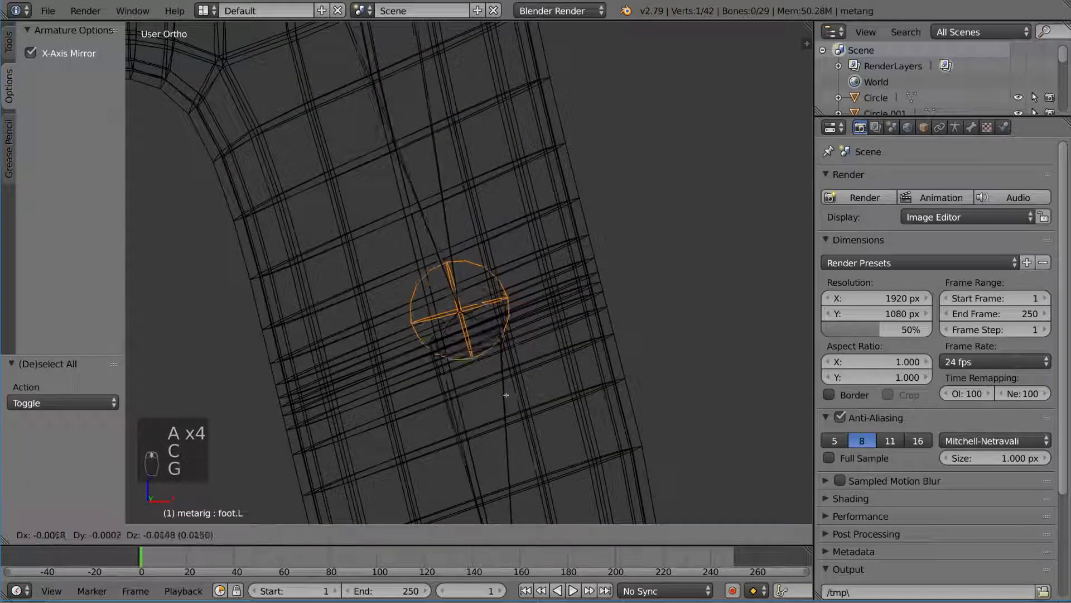
pyautogui.click(446, 122)
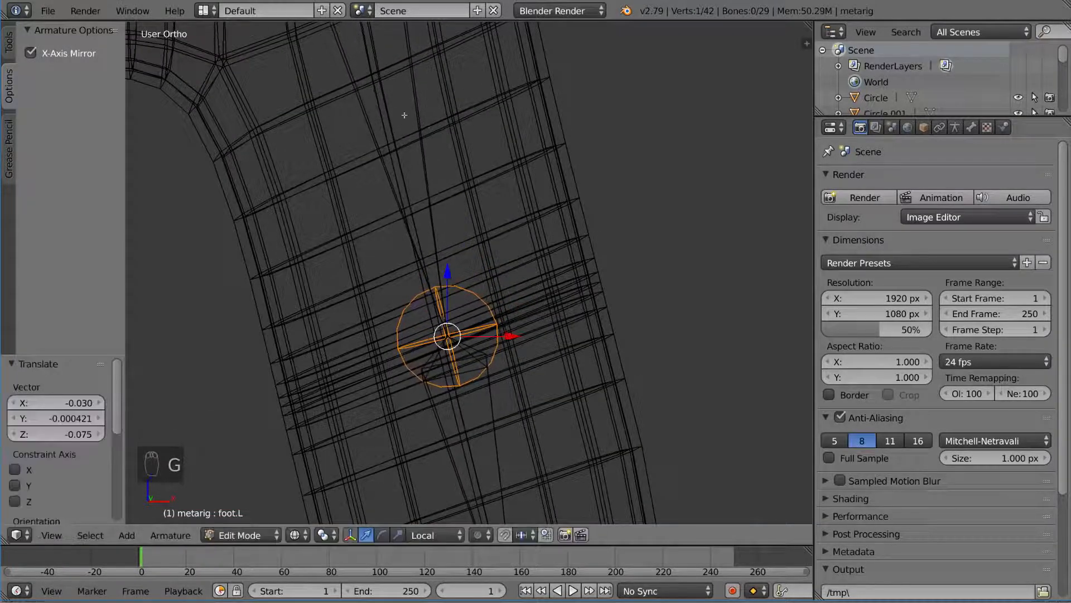
# Move the left hand bone down into the snowman's hand, by about -0.036 in X and -0.681 in Z
pyautogui.scroll(-4, 490, 253)
pyautogui.keyDown('shift'); pyautogui.moveTo(490, 253); pyautogui.dragTo(507, 238, button='middle'); pyautogui.keyUp('shift')
pyautogui.scroll(-3, 446, 284)
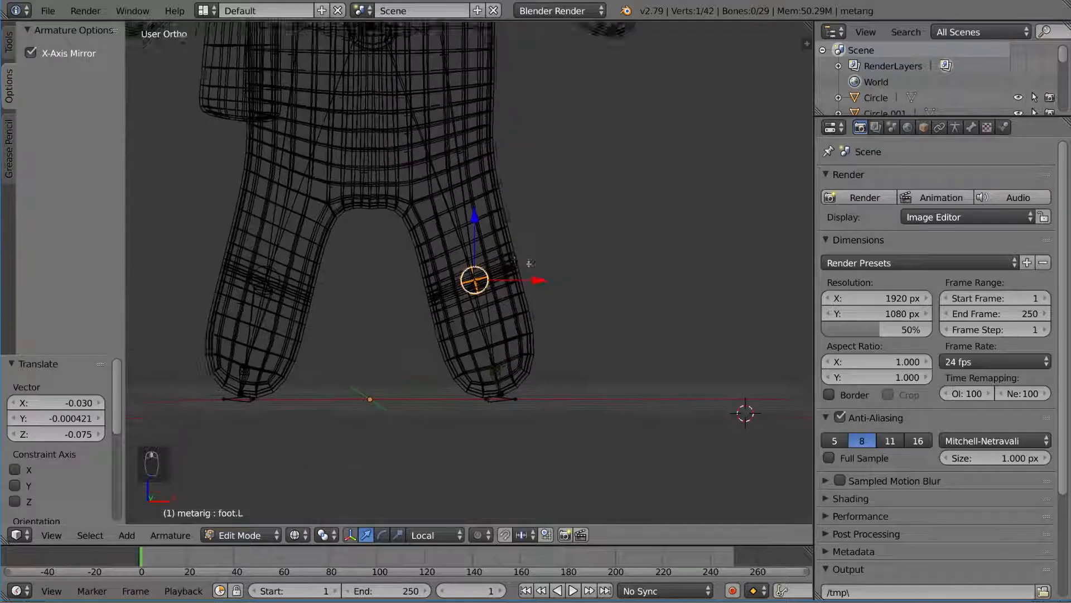
pyautogui.scroll(2, 480, 280)
pyautogui.scroll(-5, 541, 213)
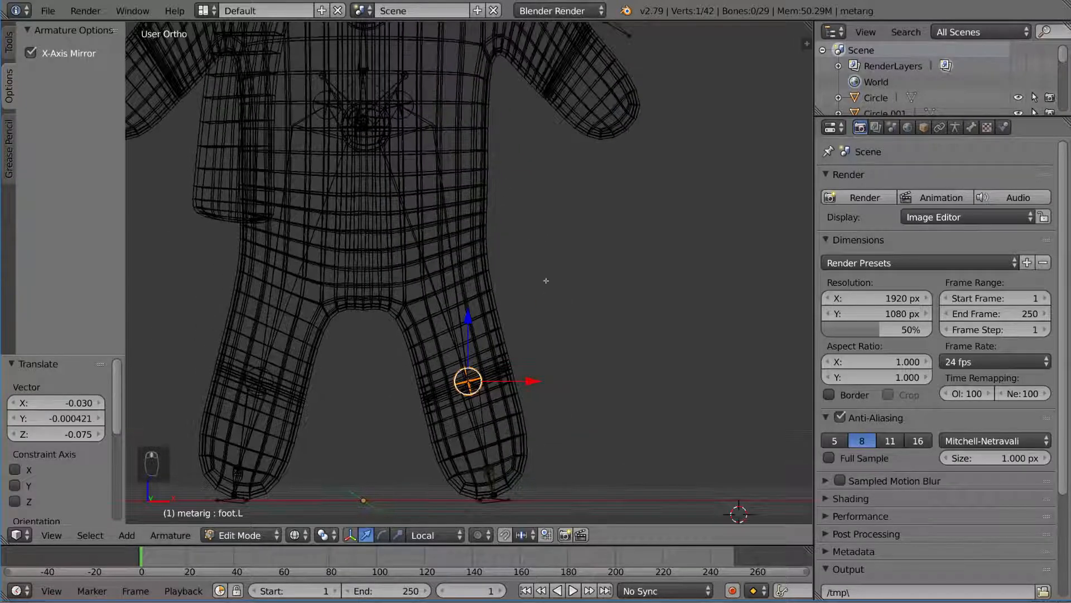
pyautogui.scroll(2, 554, 337)
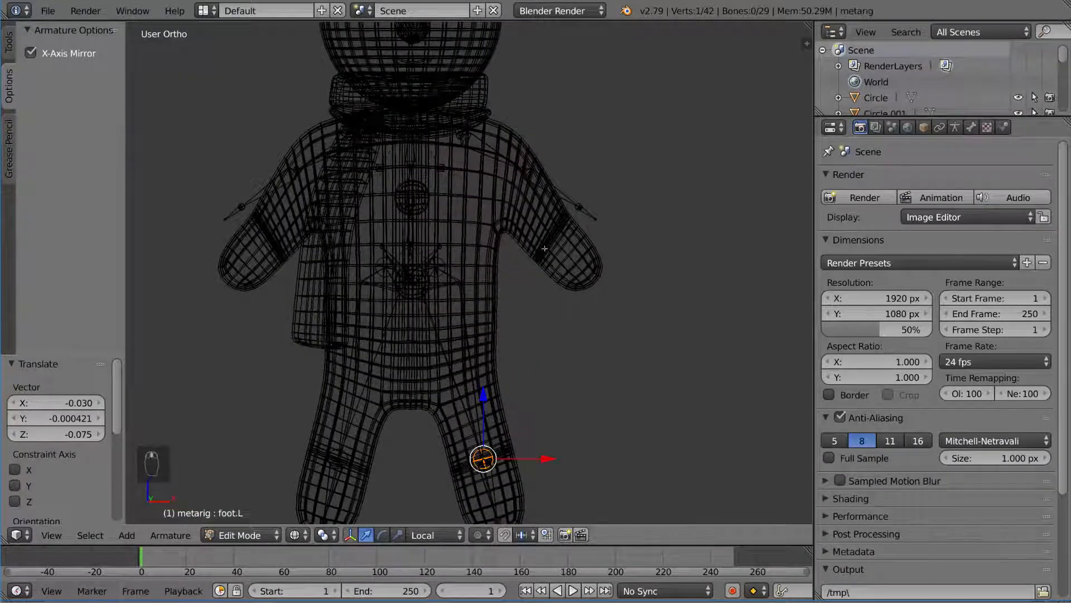
pyautogui.scroll(6, 545, 248)
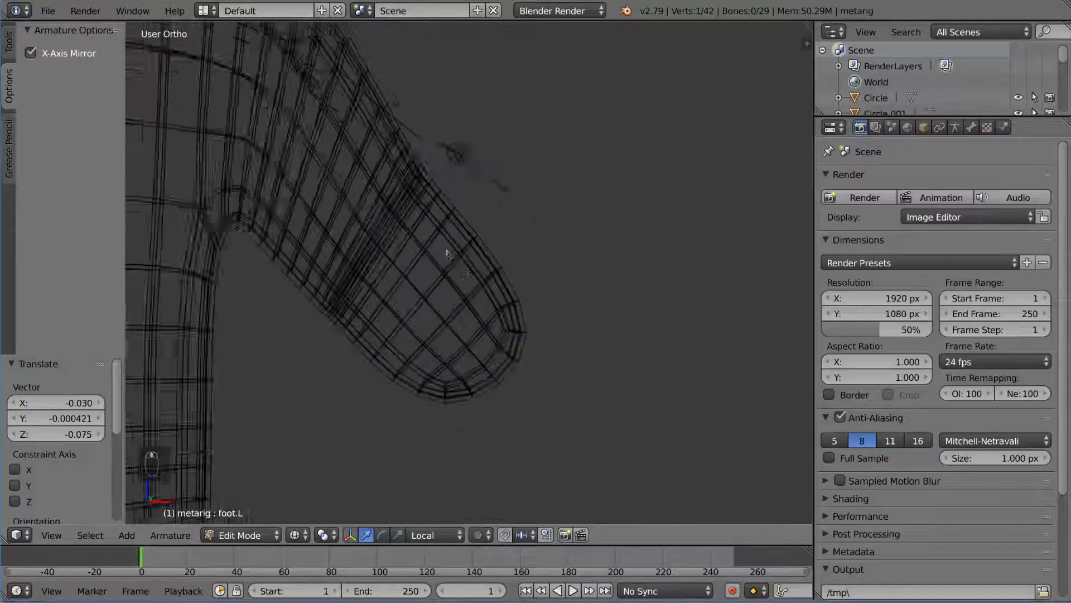
pyautogui.press('a')
pyautogui.press('a')
pyautogui.press('a')
pyautogui.press('a')
pyautogui.press('c')
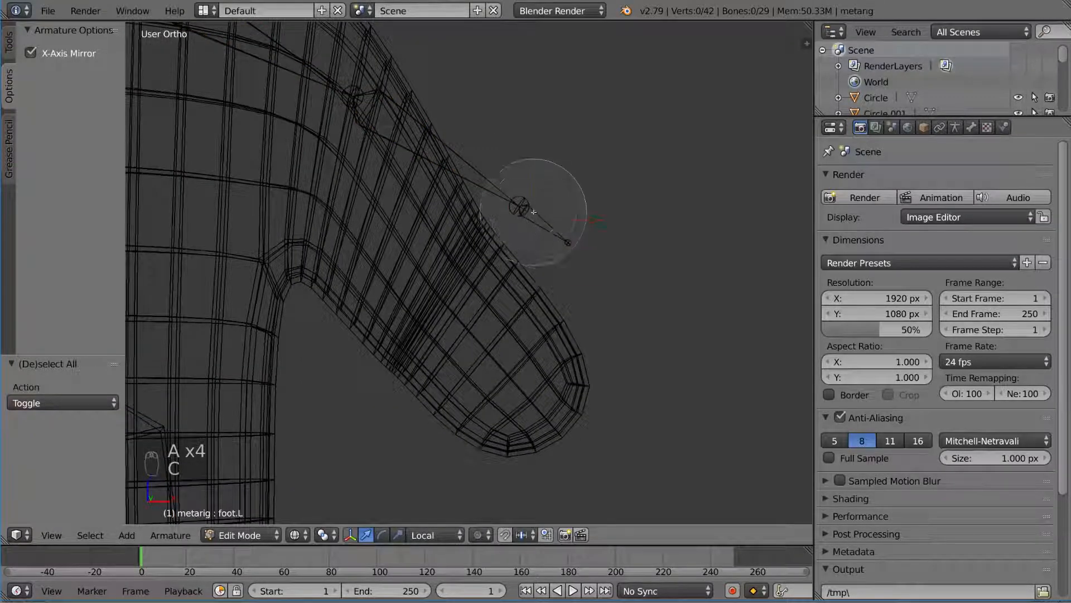
pyautogui.click(534, 212)
pyautogui.rightClick(534, 212)
pyautogui.press('g')
pyautogui.click(526, 380)
# Rotate the left hand bone to follow the hand's direction and nudge it closer to the hand's tip
pyautogui.press('r')
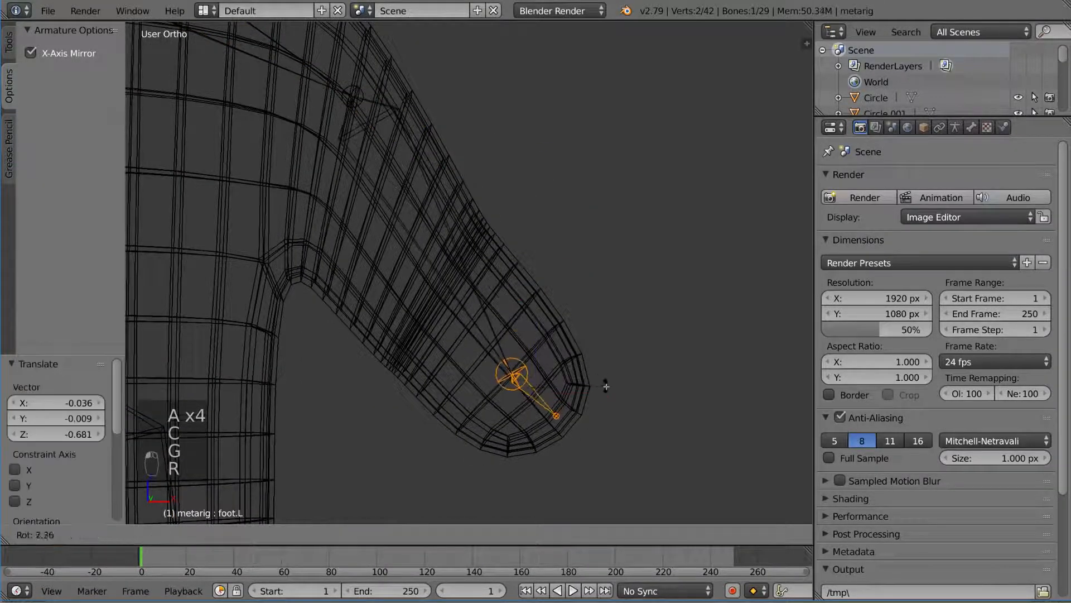
pyautogui.click(608, 396)
pyautogui.press('g')
pyautogui.click(615, 416)
# Move the left elbow joint to the arm crease, by about 0.364 in X and -0.774 in Z
pyautogui.keyDown('shift'); pyautogui.moveTo(491, 212); pyautogui.dragTo(539, 290, button='middle'); pyautogui.keyUp('shift')
pyautogui.press('a')
pyautogui.press('c')
pyautogui.click(412, 158)
pyautogui.rightClick(404, 164)
pyautogui.press('g')
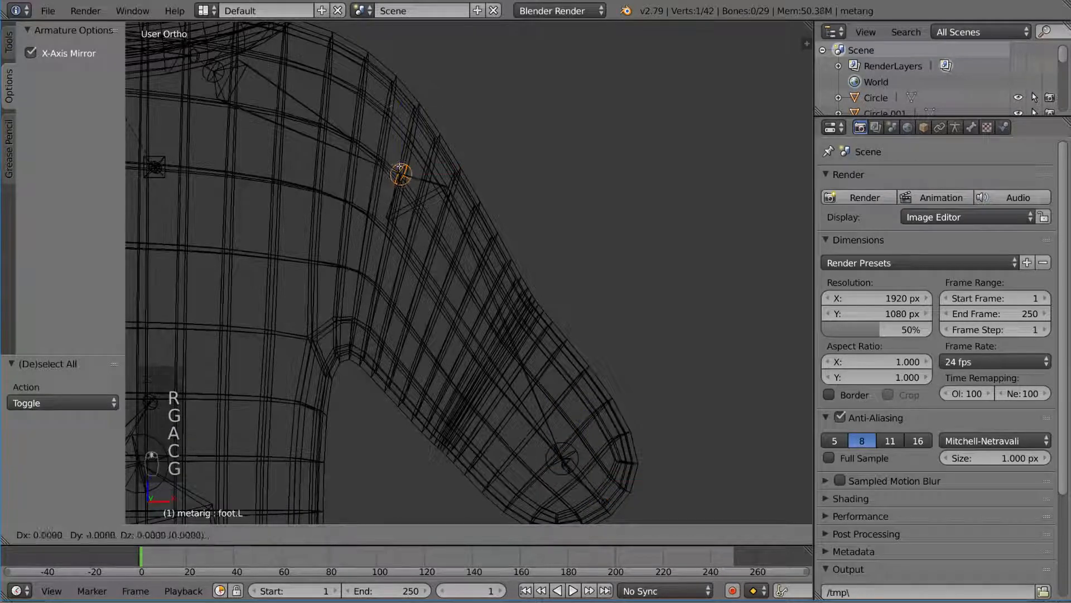
pyautogui.click(493, 351)
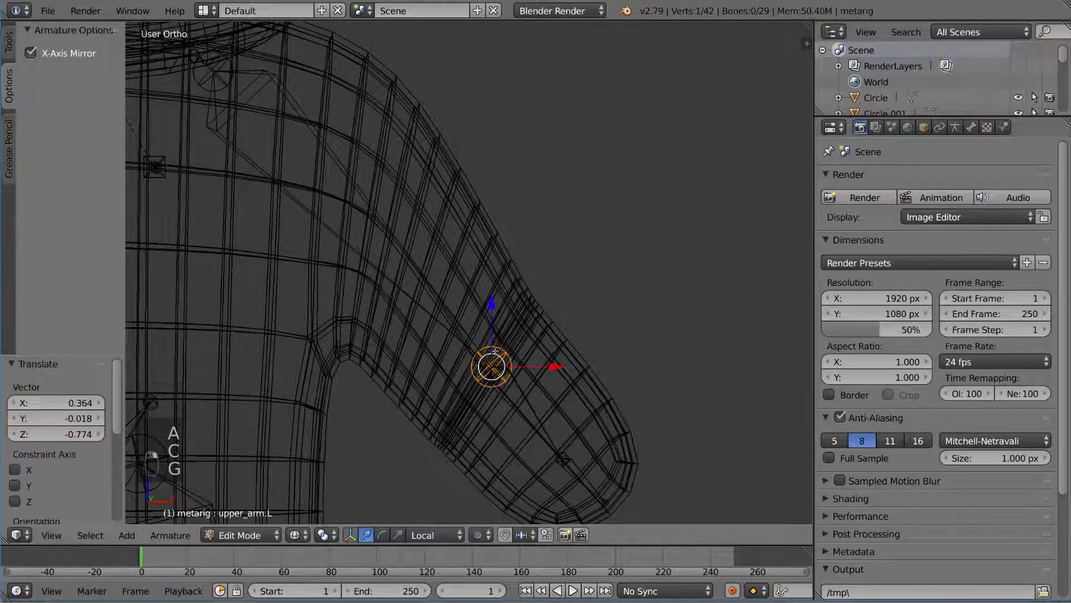
pyautogui.keyDown('shift'); pyautogui.moveTo(493, 351); pyautogui.dragTo(487, 279, button='middle'); pyautogui.keyUp('shift')
pyautogui.press('a')
pyautogui.press('c')
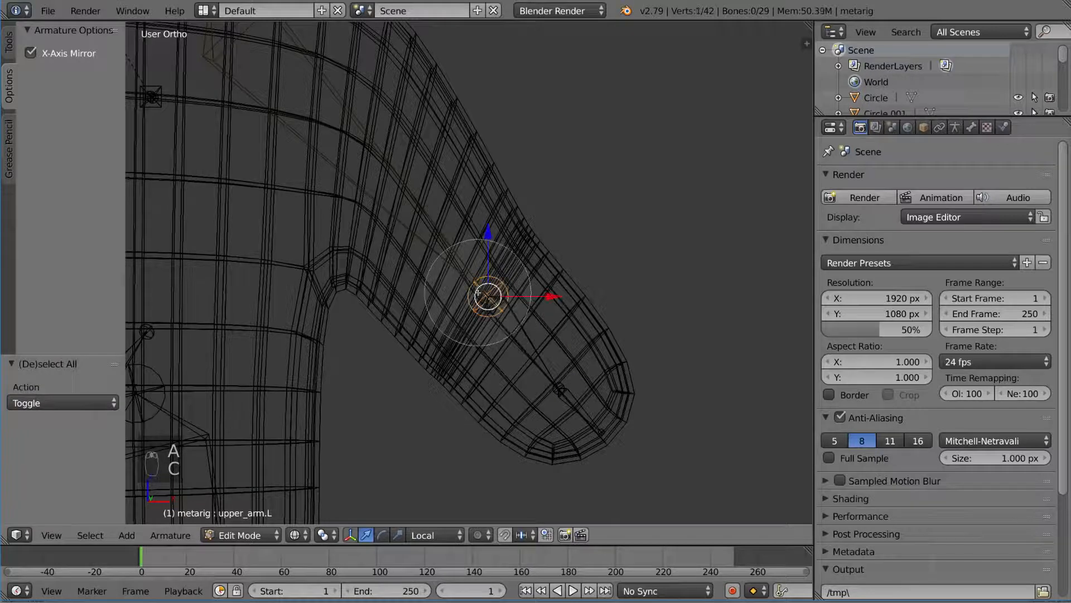
pyautogui.rightClick(491, 298)
pyautogui.press('g')
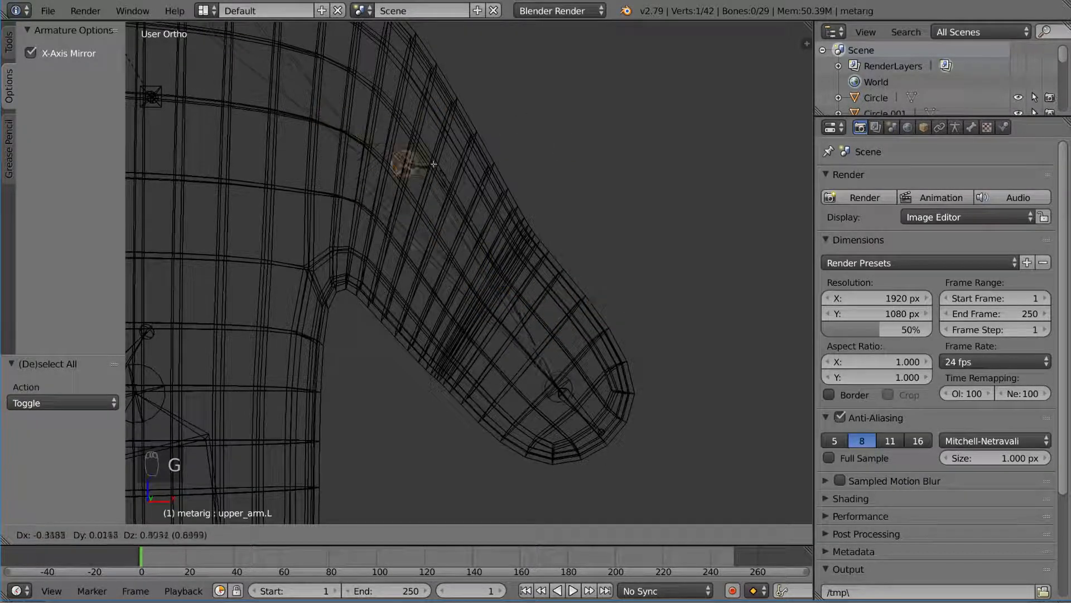
pyautogui.press('Escape')
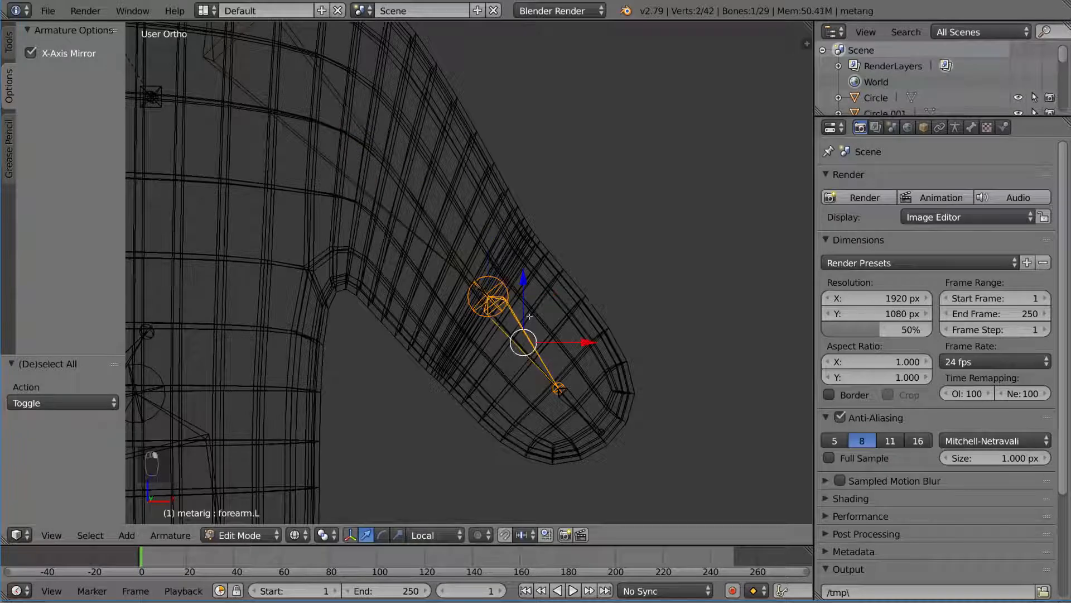
# Disconnect the left forearm bone from the upper arm and try moving a single end at the elbow
pyautogui.hotkey('alt', 'p')
pyautogui.press('Down')
pyautogui.press('Return')
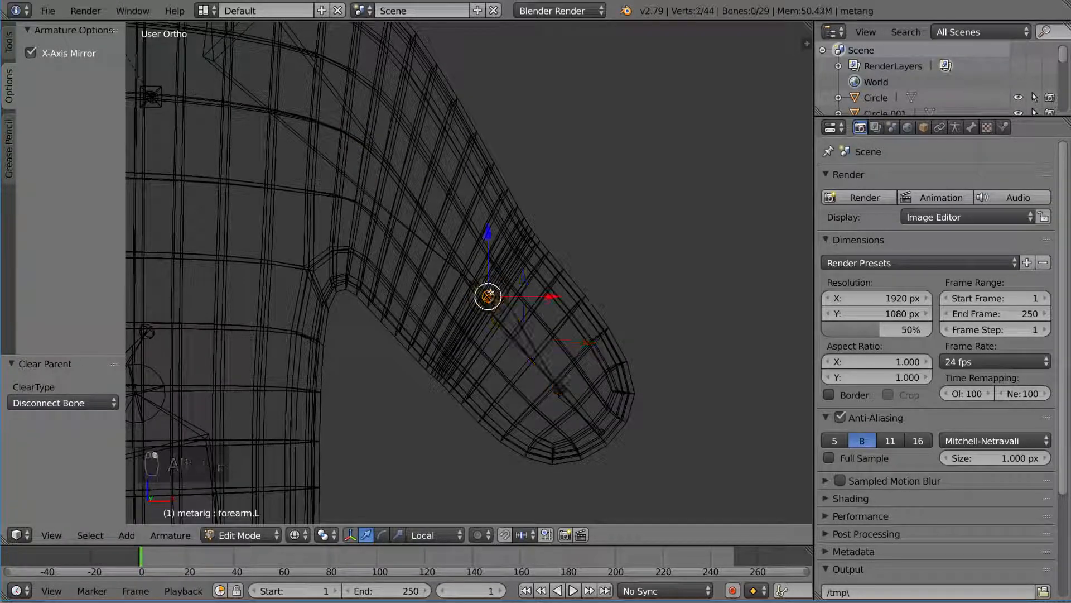
pyautogui.press('g')
pyautogui.rightClick(510, 289)
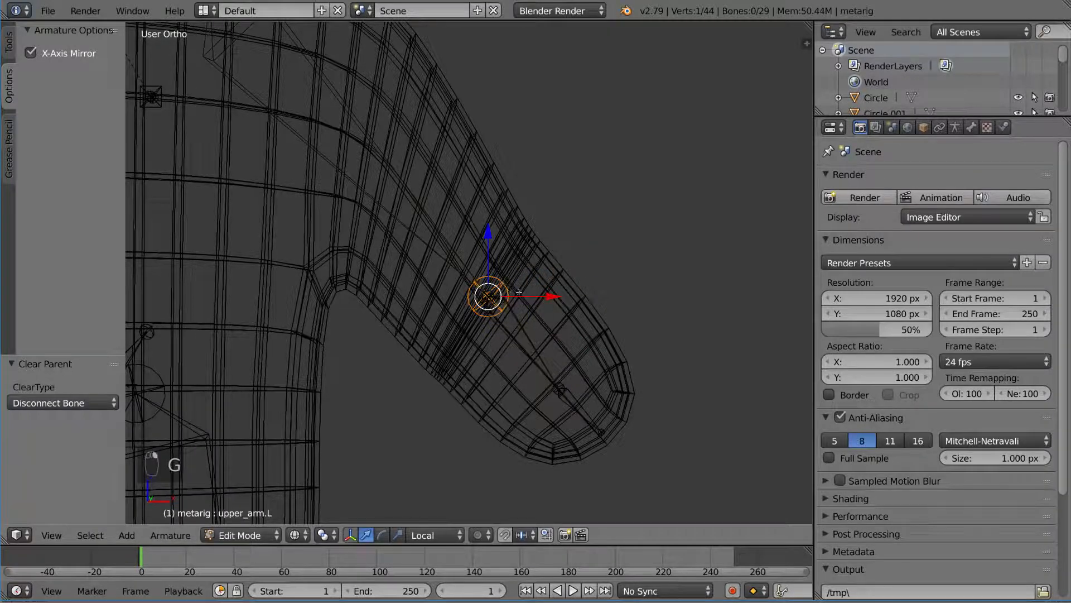
# Select both bone ends at the left elbow and move them together by about 0.005 in X and -0.021 in Z
pyautogui.press('a')
pyautogui.press('c')
pyautogui.press('g')
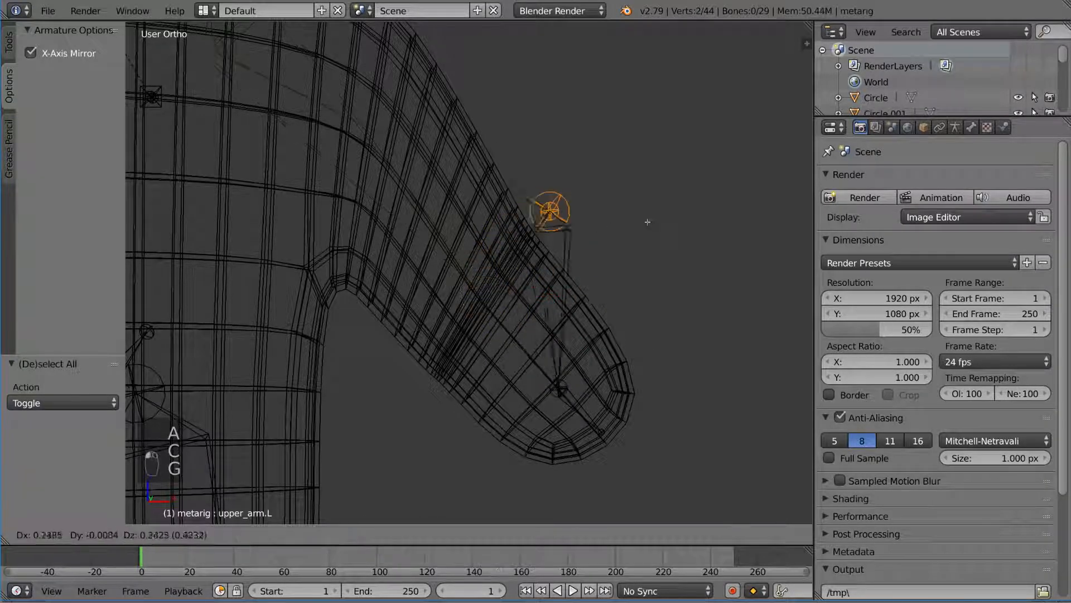
pyautogui.rightClick(523, 260)
pyautogui.press('g')
pyautogui.click(539, 303)
# Parent the left forearm bone to the left upper arm bone as Connected
pyautogui.rightClick(527, 336)
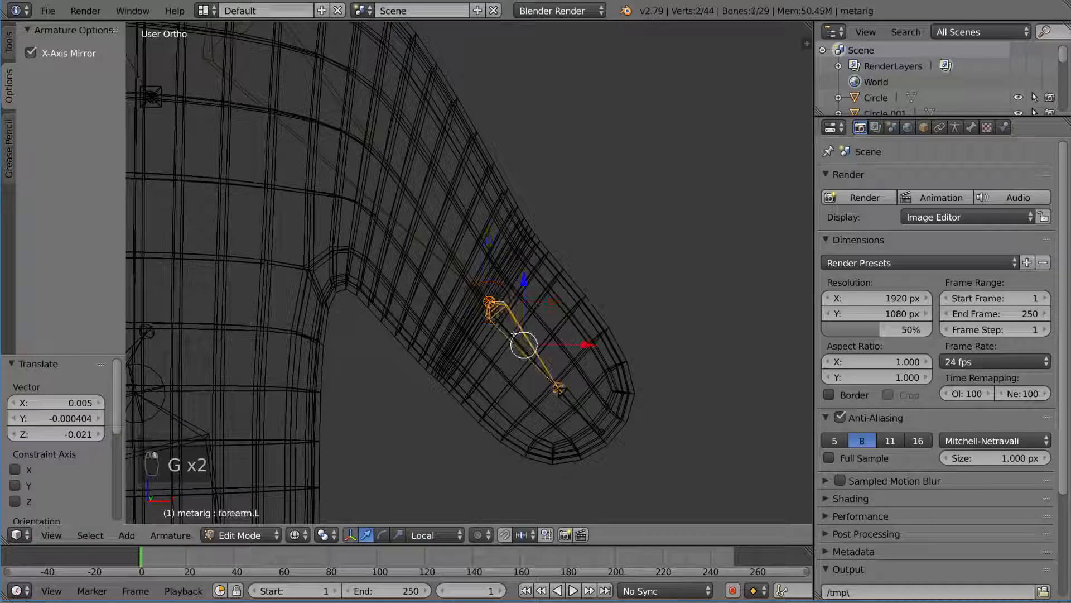
pyautogui.keyDown('shift'); pyautogui.rightClick(462, 273); pyautogui.keyUp('shift')
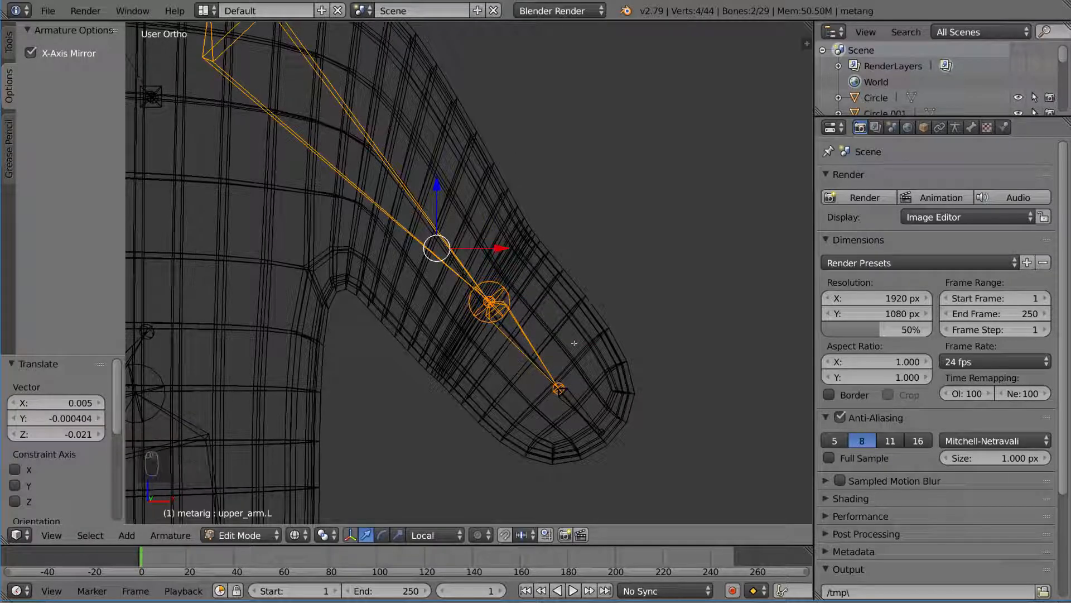
pyautogui.hotkey('ctrl', 'p')
pyautogui.click(574, 325)
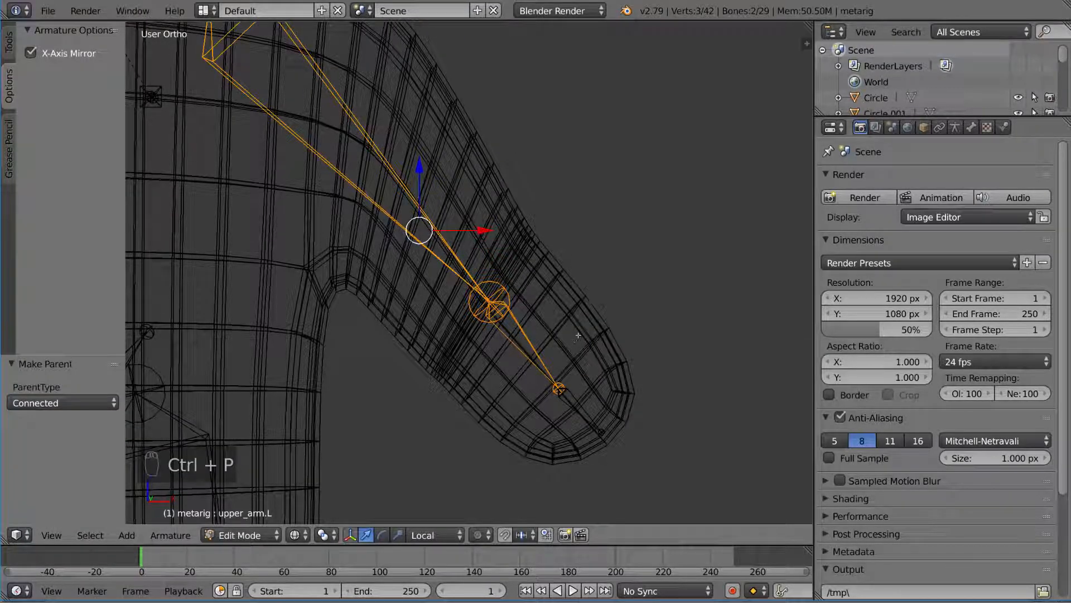
# Select the reconnected left elbow joint and nudge its position on the arm crease
pyautogui.rightClick(523, 328)
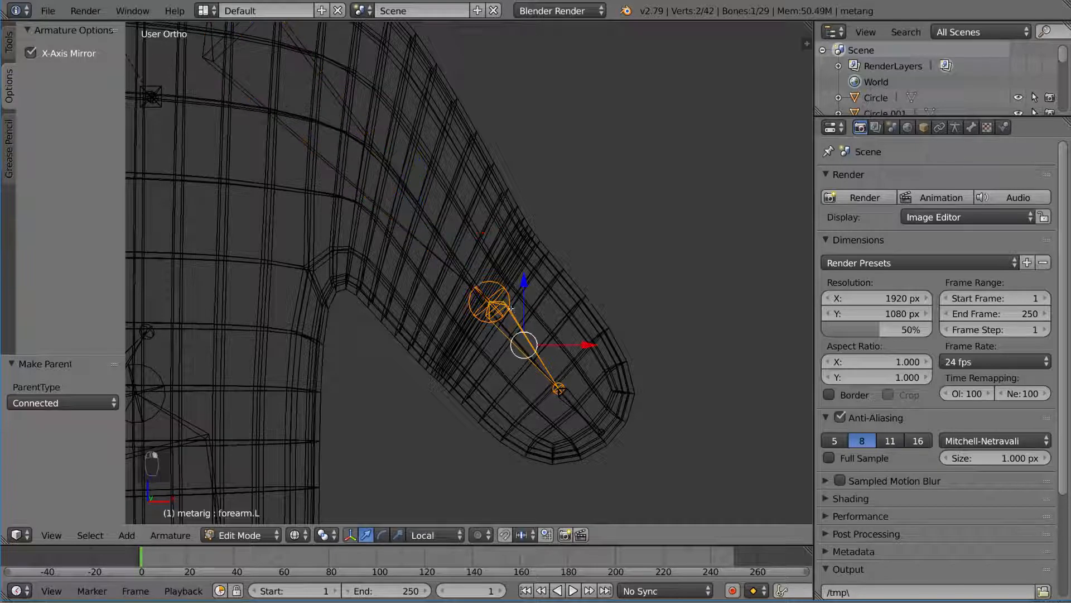
pyautogui.press('a')
pyautogui.rightClick(502, 307)
pyautogui.press('g')
pyautogui.click(500, 312)
# Move the upper end of the left upper arm bone outwards into the snowman's shoulder
pyautogui.keyDown('shift'); pyautogui.moveTo(429, 167); pyautogui.dragTo(588, 402, button='middle'); pyautogui.keyUp('shift')
pyautogui.press('a')
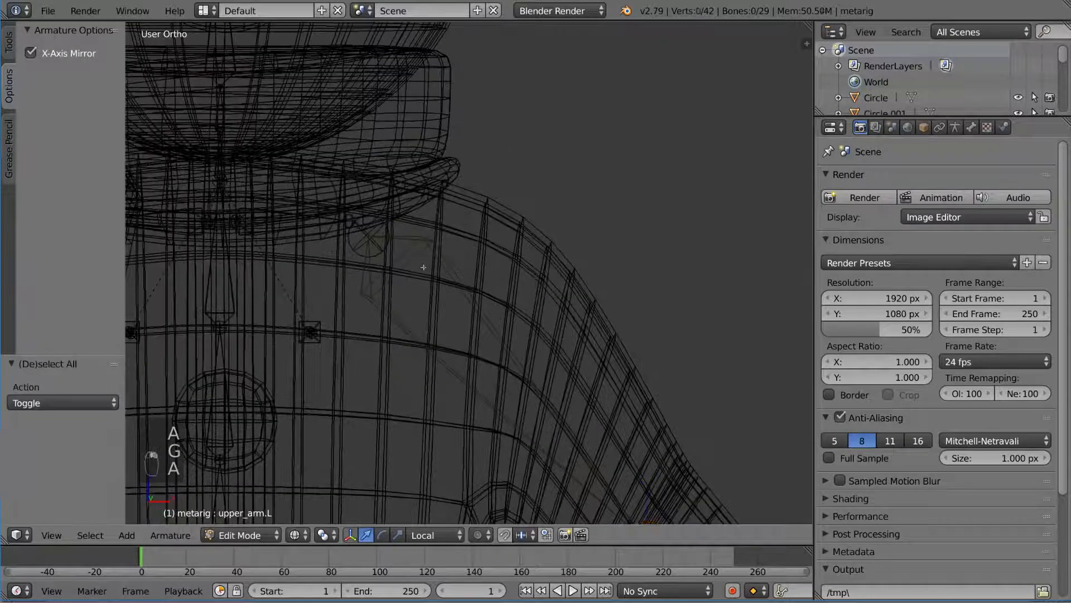
pyautogui.press('a')
pyautogui.press('a')
pyautogui.press('a')
pyautogui.rightClick(371, 239)
pyautogui.press('g')
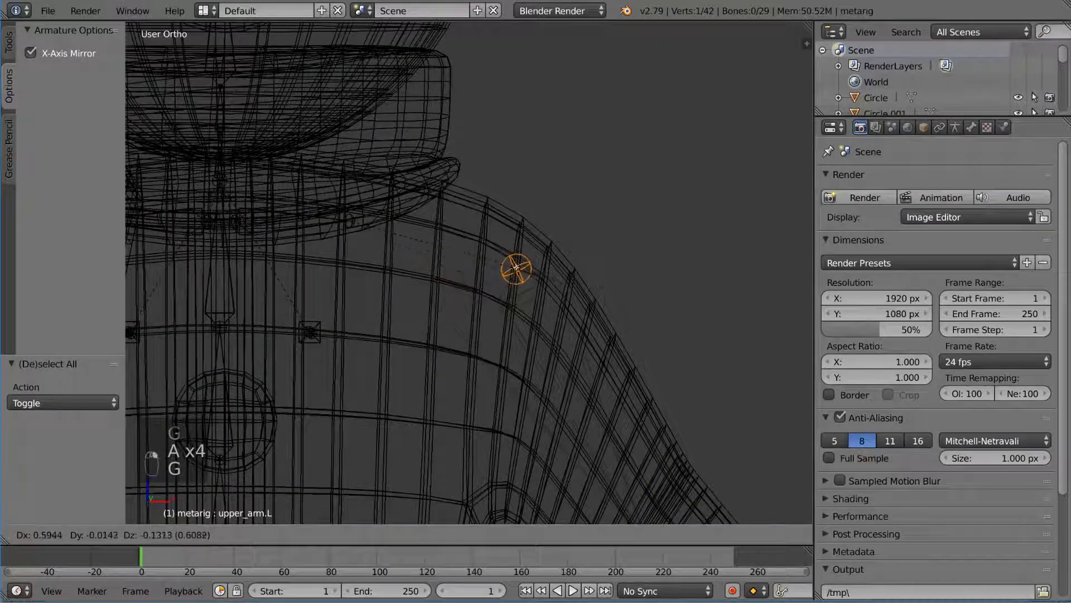
pyautogui.click(516, 268)
# Move the outer end of the left shoulder bone outwards, closer to the start of the upper arm bone
pyautogui.keyDown('shift'); pyautogui.moveTo(516, 268); pyautogui.dragTo(641, 295, button='middle'); pyautogui.keyUp('shift')
pyautogui.press('a')
pyautogui.press('a')
pyautogui.press('a')
pyautogui.rightClick(473, 241)
pyautogui.press('g')
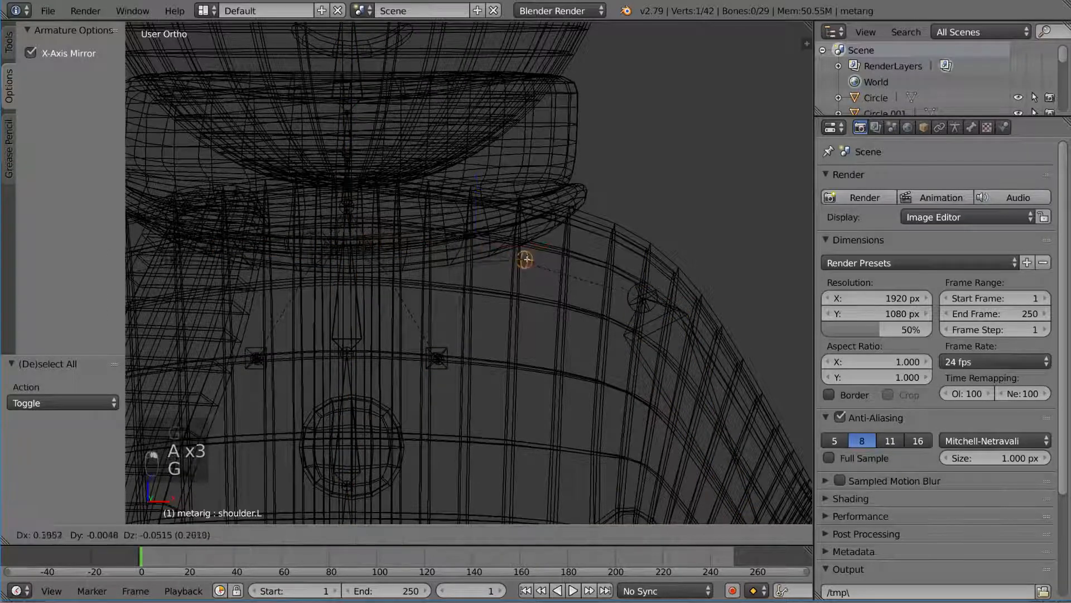
pyautogui.click(571, 252)
# Move the inner end of the left shoulder bone away from the spine
pyautogui.keyDown('shift'); pyautogui.moveTo(384, 248); pyautogui.dragTo(446, 236, button='middle'); pyautogui.keyUp('shift')
pyautogui.press('a')
pyautogui.press('a')
pyautogui.press('a')
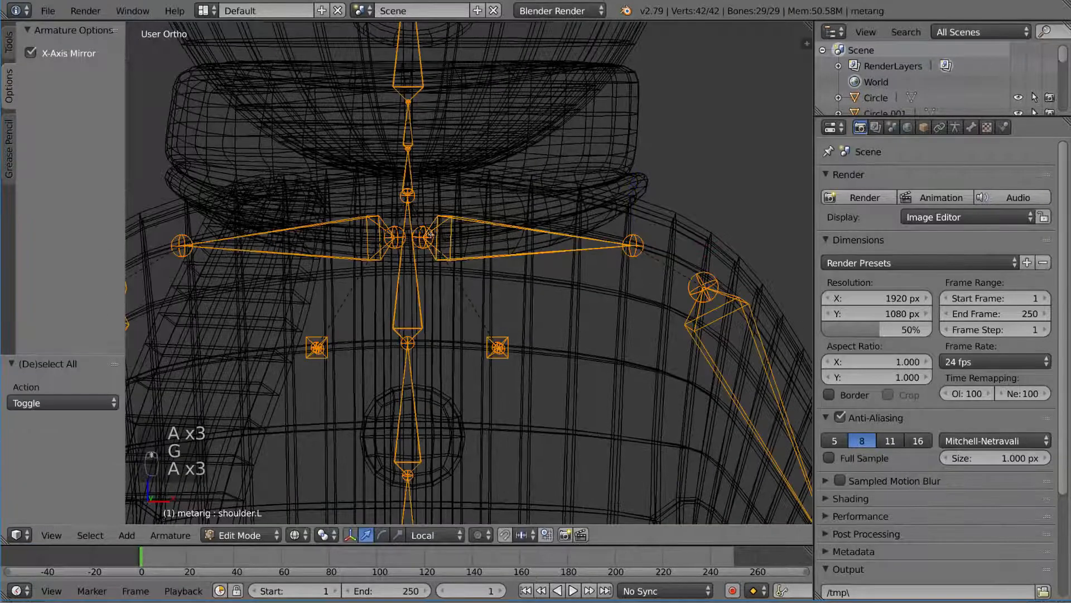
pyautogui.rightClick(429, 236)
pyautogui.press('g')
pyautogui.click(616, 250)
# Move the left breast bone outwards and down in the chest, by about 0.213 in X and -0.269 in Z
pyautogui.keyDown('shift'); pyautogui.moveTo(616, 251); pyautogui.dragTo(646, 229, button='middle'); pyautogui.keyUp('shift')
pyautogui.press('a')
pyautogui.press('a')
pyautogui.press('a')
pyautogui.scroll(-3, 615, 267)
pyautogui.keyDown('shift'); pyautogui.moveTo(513, 267); pyautogui.dragTo(501, 190, button='middle'); pyautogui.keyUp('shift')
pyautogui.press('a')
pyautogui.press('g')
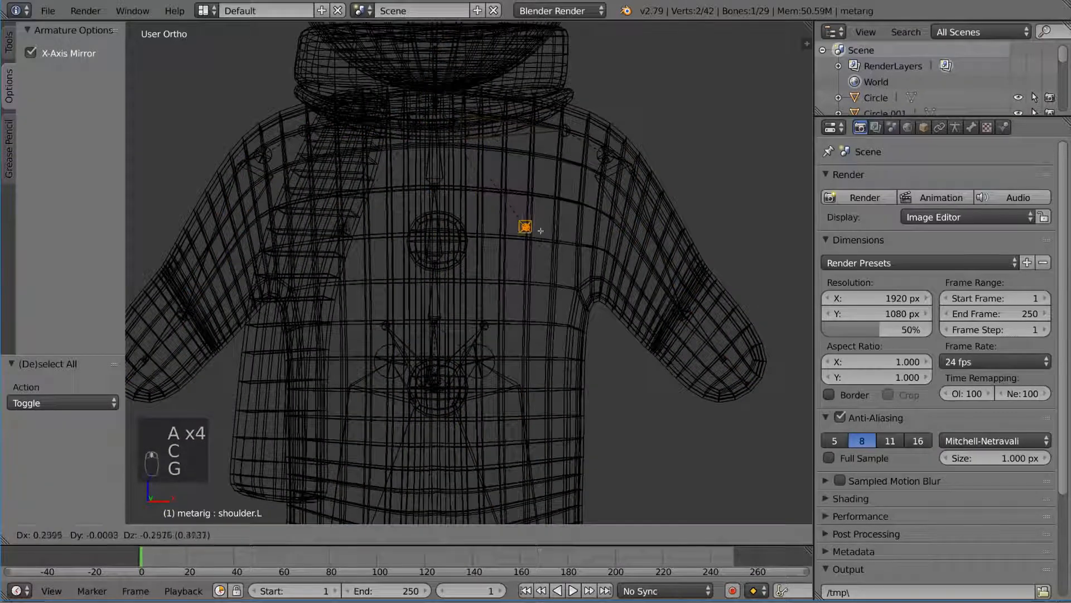
pyautogui.click(457, 252)
pyautogui.scroll(-3, 468, 245)
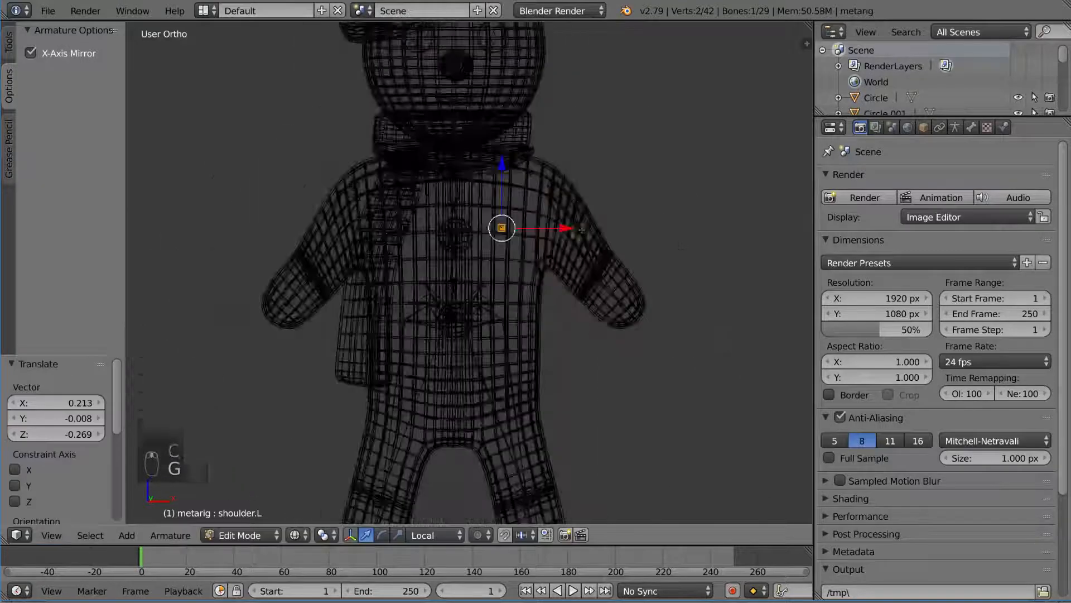
# Delete the left and right breast bones from the meta-rig
pyautogui.scroll(2, 502, 245)
pyautogui.moveTo(544, 251)
pyautogui.mouseDown(button='middle')
pyautogui.moveTo(514, 272)
pyautogui.moveTo(480, 252)
pyautogui.moveTo(549, 257)
pyautogui.mouseUp(button='middle')
pyautogui.click(516, 262)
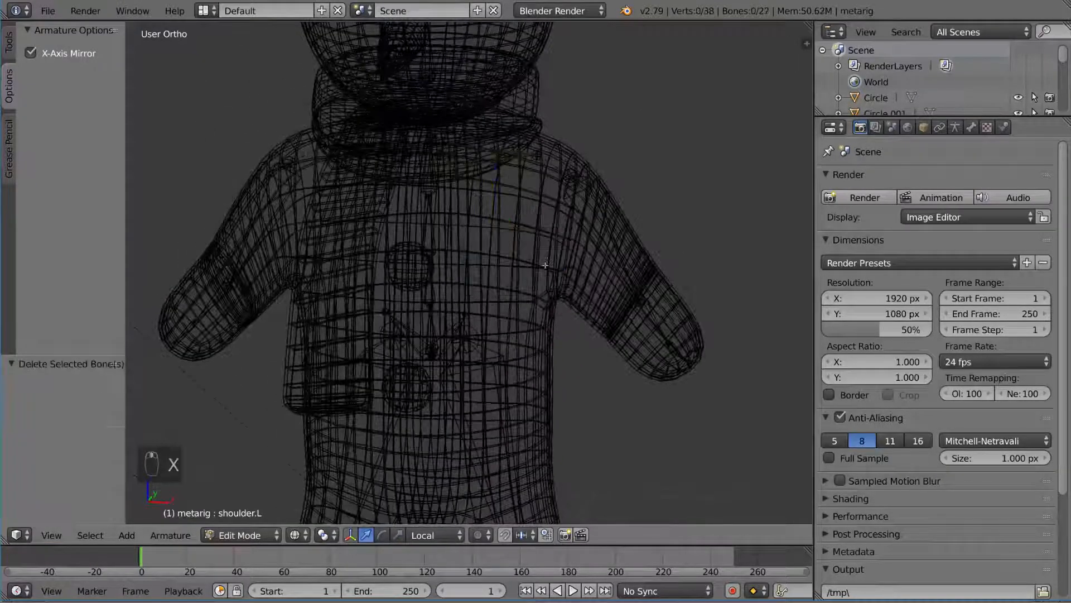
# Move the upper end of the left thigh bone outwards and down to the top of the leg, by about 0.361 in X and -1.391 in Z
pyautogui.press('KP_1')
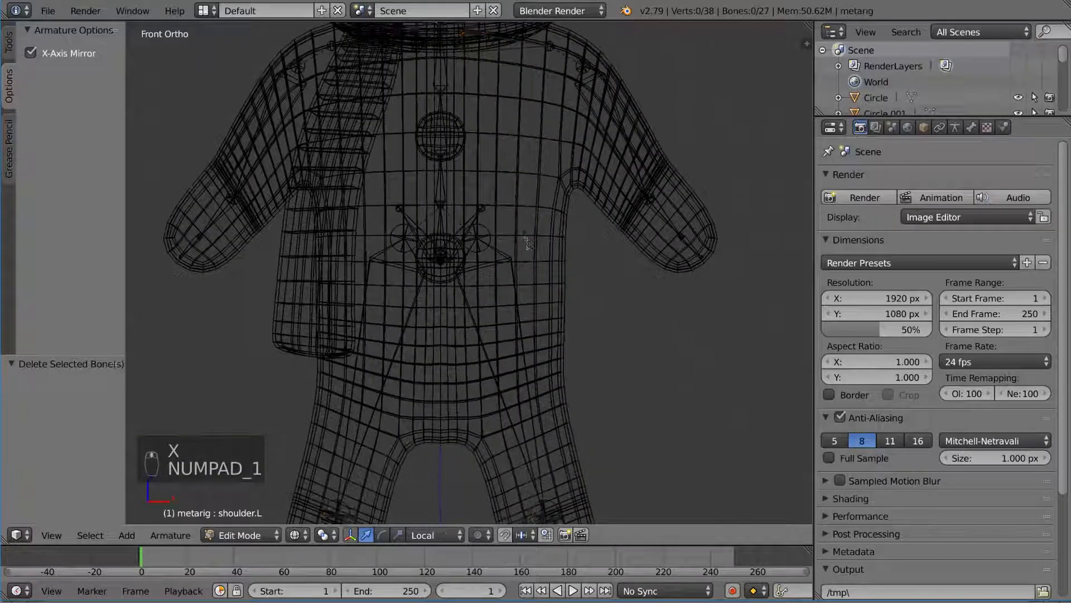
pyautogui.press('a')
pyautogui.press('a')
pyautogui.press('a')
pyautogui.press('a')
pyautogui.press('a')
pyautogui.scroll(3, 445, 237)
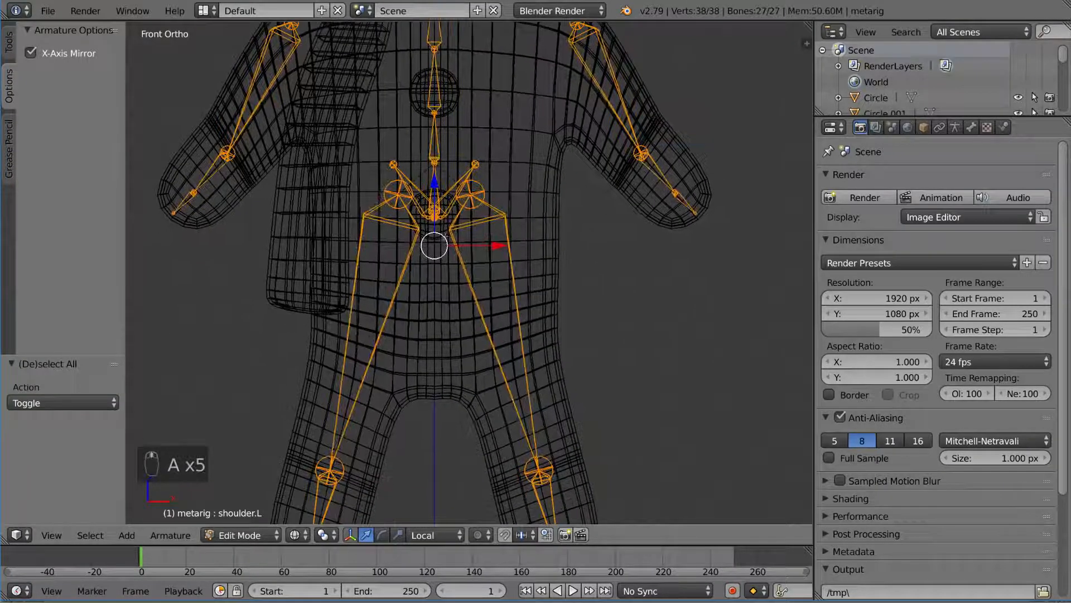
pyautogui.rightClick(473, 194)
pyautogui.keyDown('shift'); pyautogui.moveTo(491, 205); pyautogui.dragTo(493, 179, button='middle'); pyautogui.keyUp('shift')
pyautogui.press('g')
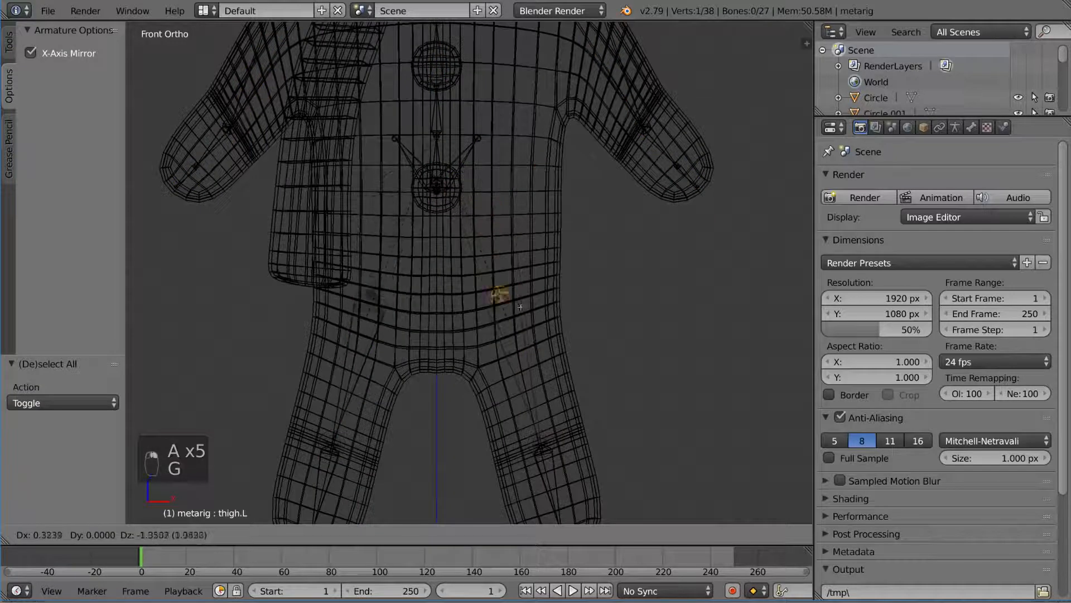
pyautogui.click(536, 345)
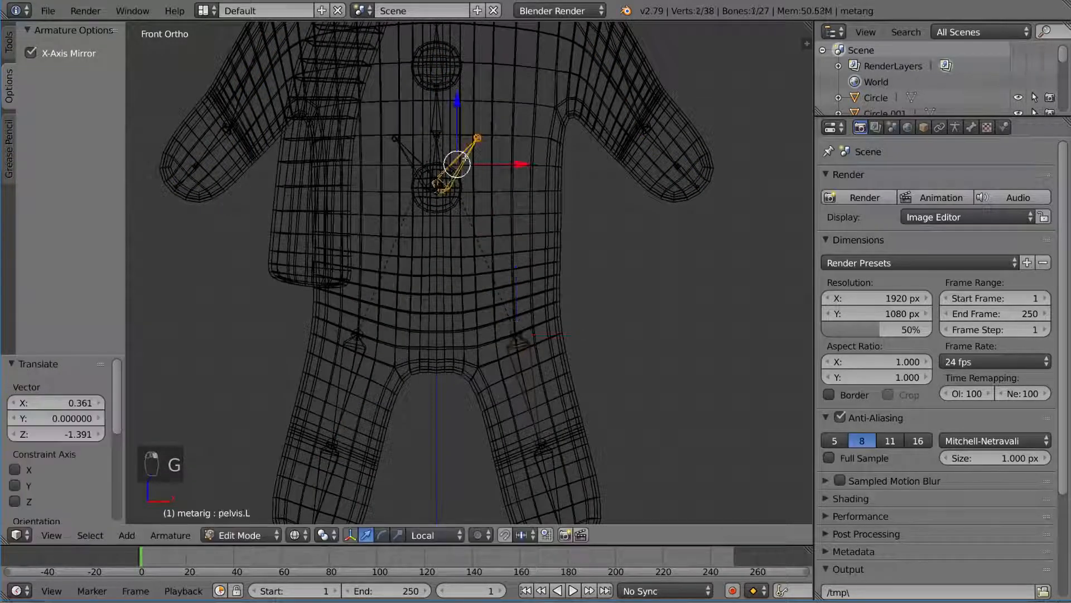
# Show the 3D view's properties sidebar
pyautogui.press('n')
pyautogui.scroll(-8, 771, 433)
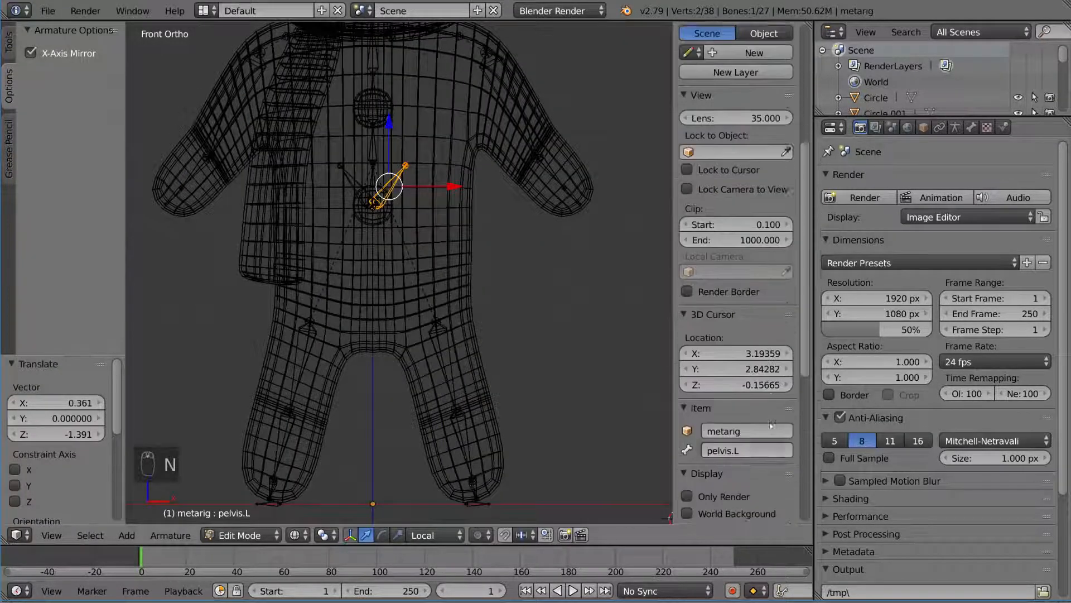
pyautogui.keyDown('shift'); pyautogui.moveTo(435, 165); pyautogui.dragTo(445, 171, button='middle'); pyautogui.keyUp('shift')
pyautogui.press('g')
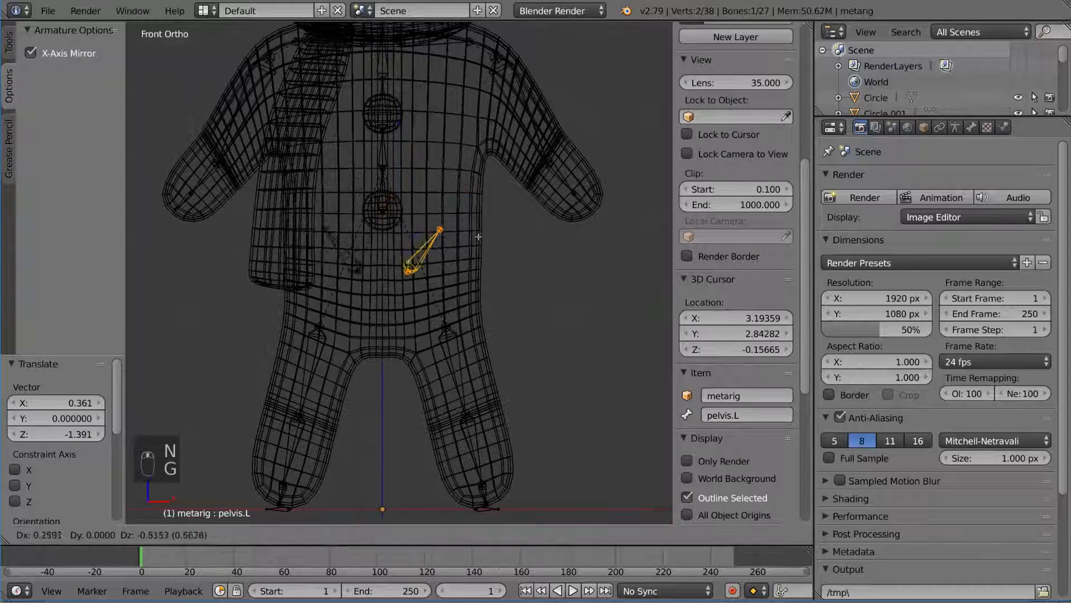
pyautogui.rightClick(469, 235)
# Move both pelvis bones together with the lowest spine bone down into the hips, by about -1.004 along Z
pyautogui.keyDown('shift'); pyautogui.rightClick(385, 201); pyautogui.keyUp('shift')
pyautogui.press('g')
pyautogui.press('z')
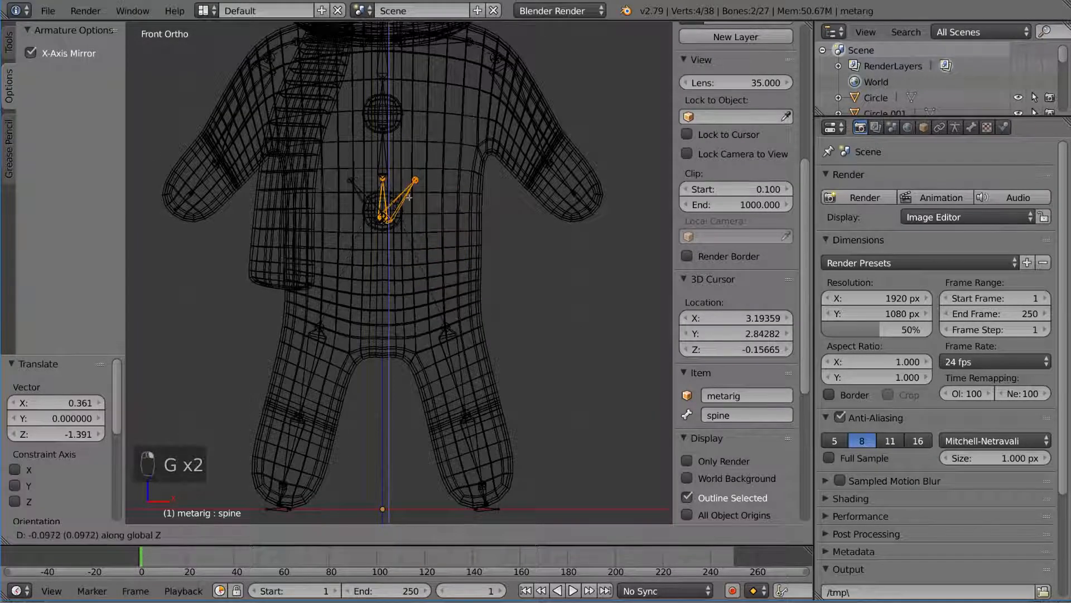
pyautogui.rightClick(410, 207)
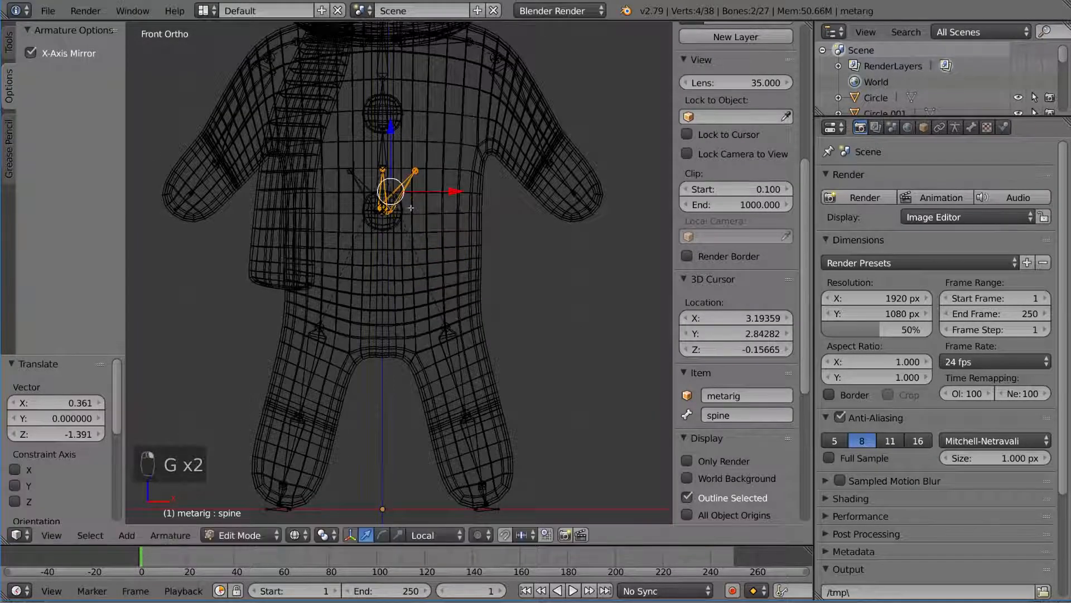
pyautogui.keyDown('shift'); pyautogui.rightClick(377, 189); pyautogui.keyUp('shift')
pyautogui.press('g')
pyautogui.press('z')
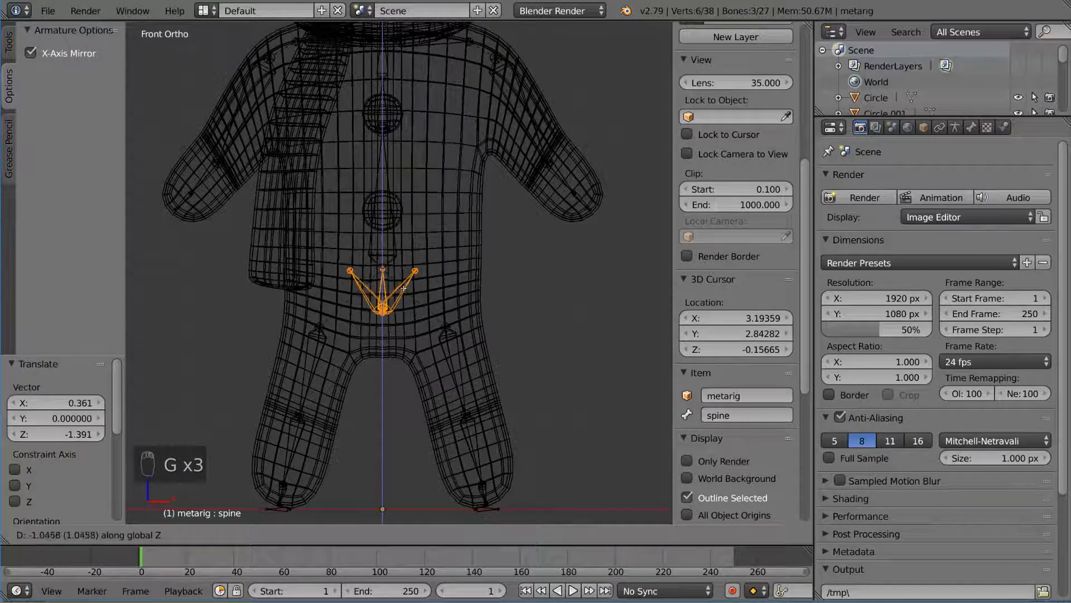
pyautogui.click(404, 285)
# Raise the joint at the upper end of the lowest spine bone by about 0.19 along Z
pyautogui.rightClick(389, 235)
pyautogui.rightClick(386, 241)
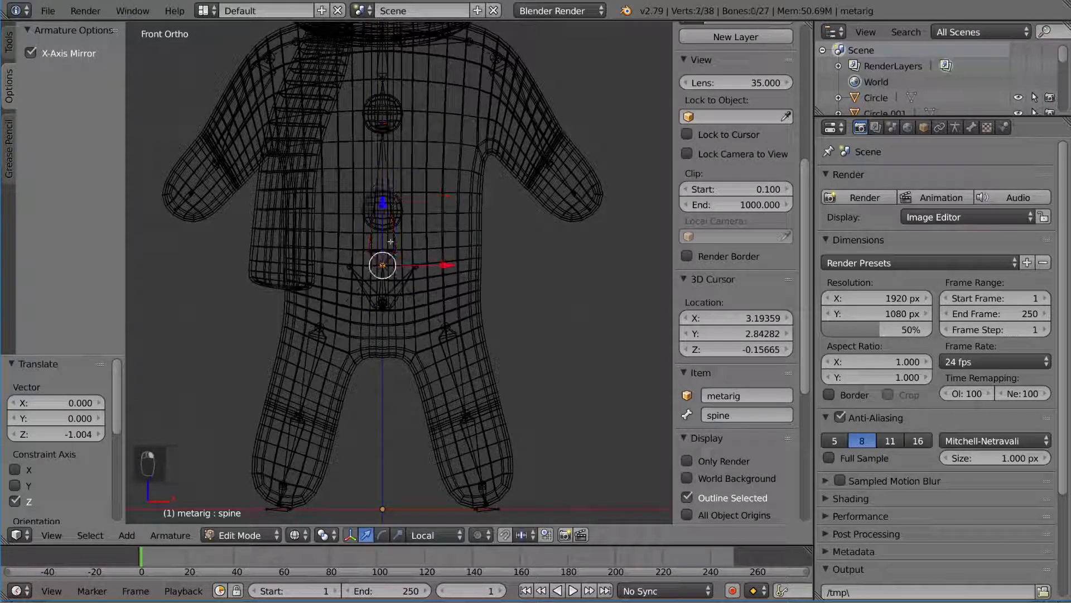
pyautogui.rightClick(390, 241)
pyautogui.rightClick(386, 260)
pyautogui.press('g')
pyautogui.press('z')
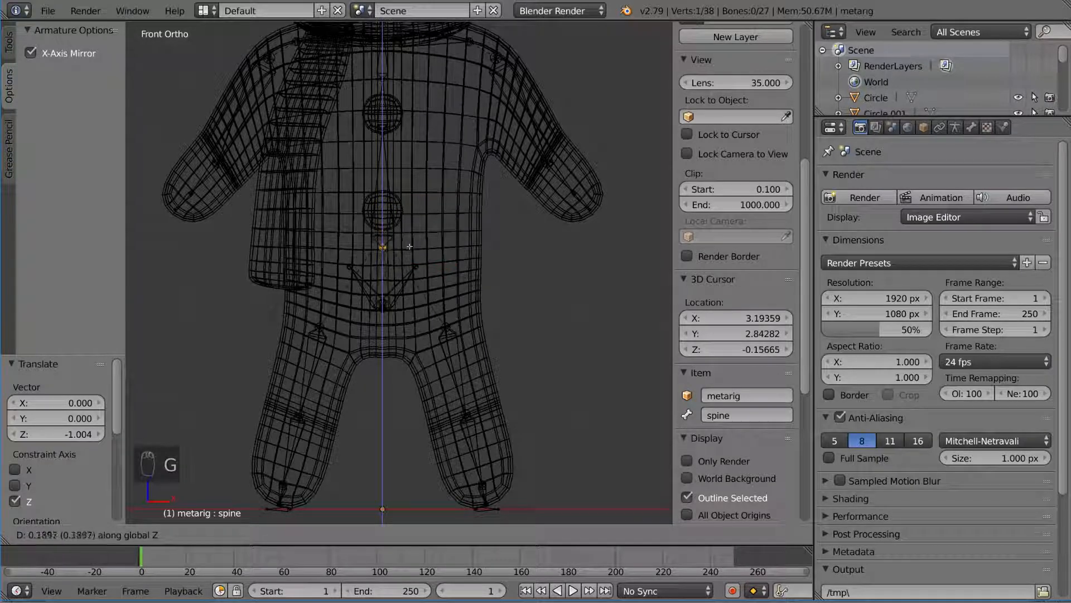
pyautogui.click(409, 246)
# Nudge the joint at the upper end of the lowest spine bone slightly down along Z
pyautogui.keyDown('shift'); pyautogui.moveTo(409, 246); pyautogui.dragTo(418, 313, button='middle'); pyautogui.keyUp('shift')
pyautogui.press('a')
pyautogui.press('a')
pyautogui.press('a')
pyautogui.rightClick(402, 263)
pyautogui.press('g')
pyautogui.press('z')
pyautogui.click(402, 270)
# Lower the joint between the second and third spine bones along Z to between the two coat buttons
pyautogui.press('a')
pyautogui.press('a')
pyautogui.press('a')
pyautogui.rightClick(414, 193)
pyautogui.press('g')
pyautogui.press('z')
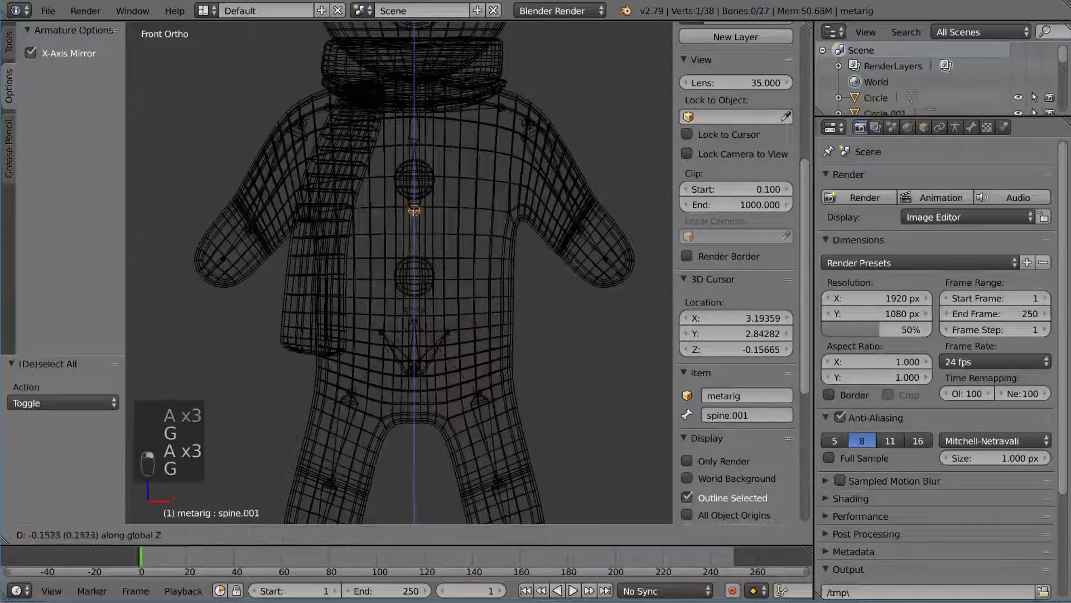
pyautogui.click(414, 229)
# Lower the joint between the third and fourth spine bones by about -0.213 along Z, just above the upper button
pyautogui.press('a')
pyautogui.press('a')
pyautogui.press('a')
pyautogui.rightClick(415, 145)
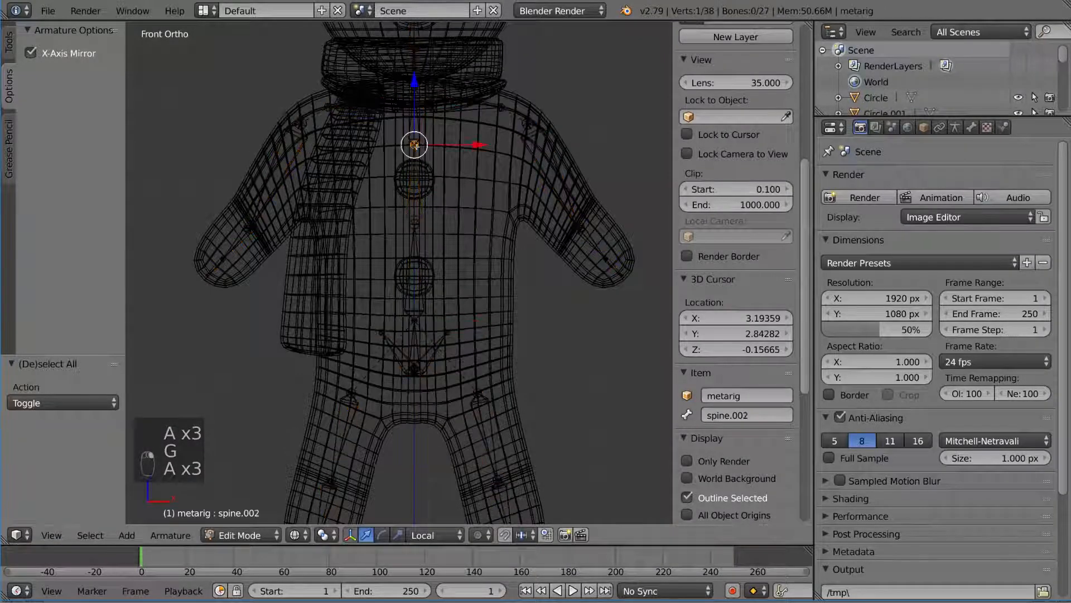
pyautogui.press('g')
pyautogui.press('z')
pyautogui.click(420, 166)
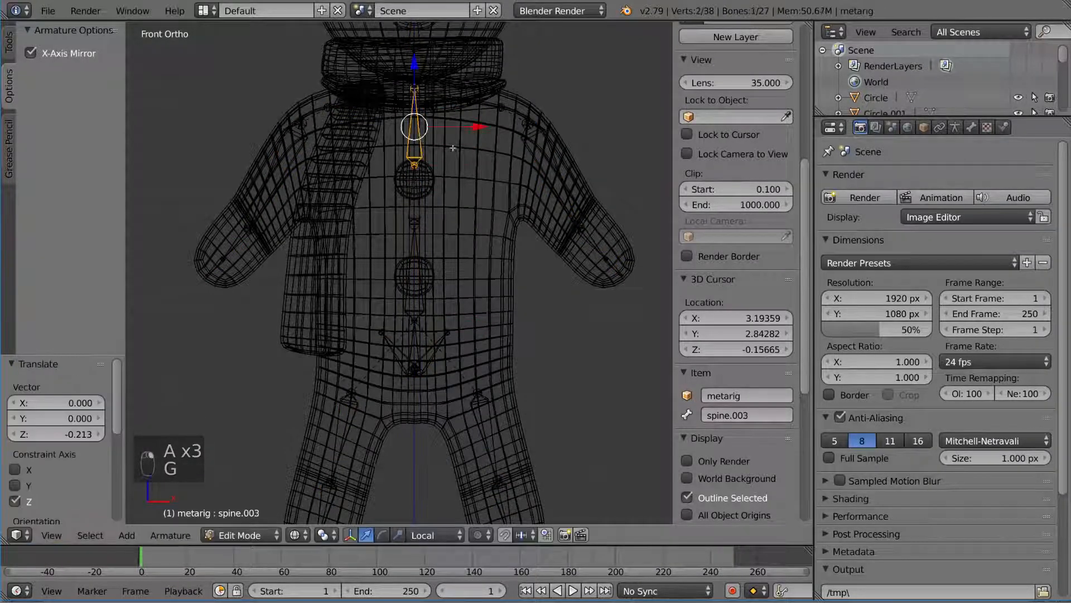
# Lower the joint between the second and third spine bones further along Z, closer to the lower button
pyautogui.keyDown('shift'); pyautogui.moveTo(453, 148); pyautogui.dragTo(456, 192, button='middle'); pyautogui.keyUp('shift')
pyautogui.press('a')
pyautogui.press('a')
pyautogui.press('a')
pyautogui.rightClick(422, 264)
pyautogui.press('g')
pyautogui.press('z')
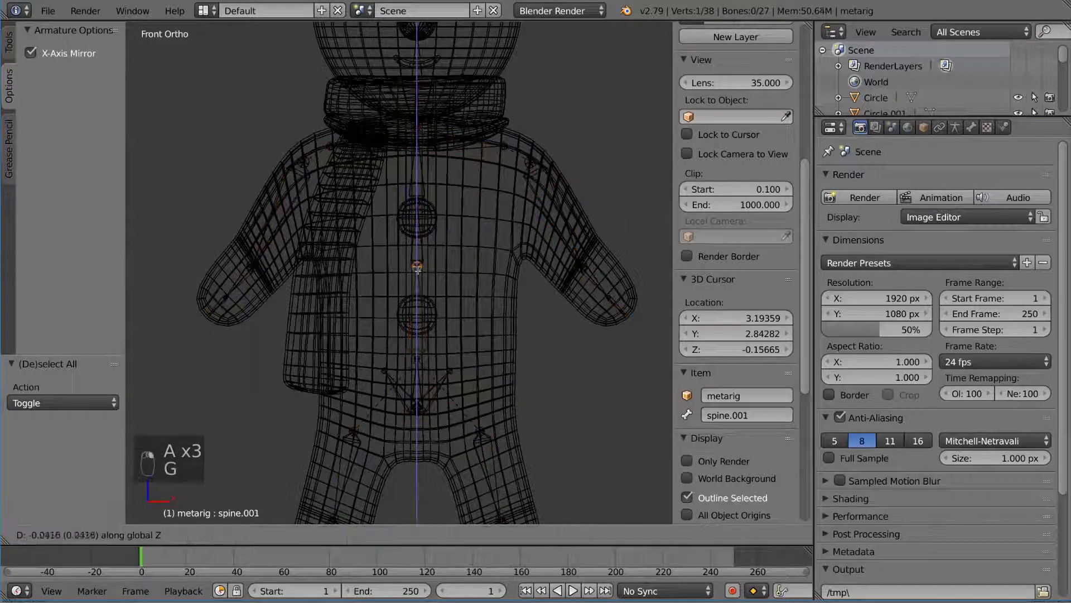
pyautogui.click(419, 289)
# Lower the joint between the third and fourth spine bones further along Z to the level of the upper button
pyautogui.press('a')
pyautogui.press('a')
pyautogui.press('a')
pyautogui.rightClick(418, 209)
pyautogui.press('g')
pyautogui.press('z')
pyautogui.click(417, 224)
pyautogui.press('a')
pyautogui.press('a')
pyautogui.press('a')
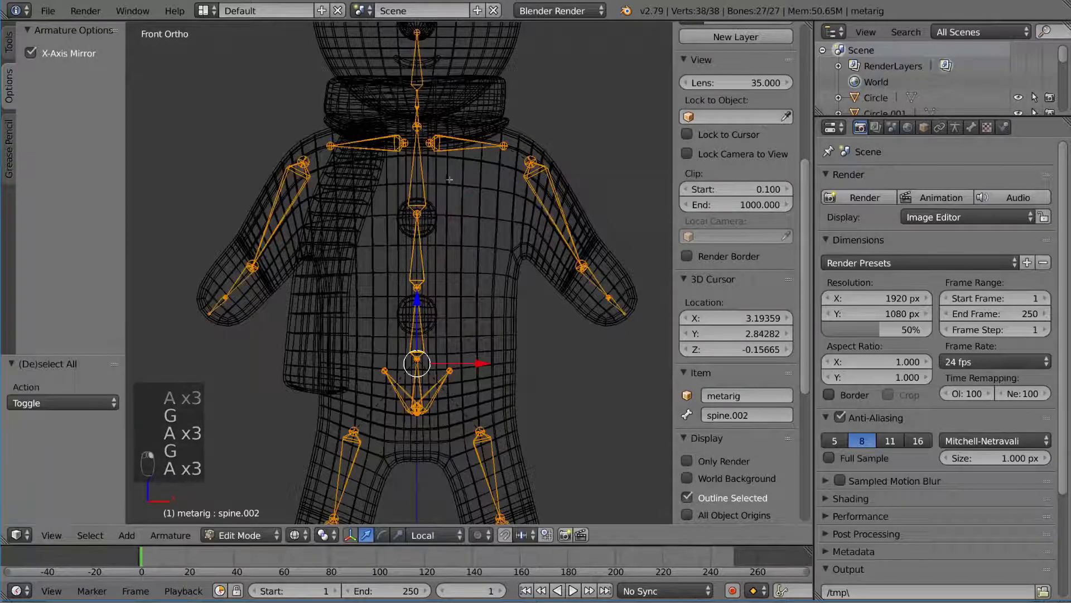
pyautogui.keyDown('shift'); pyautogui.moveTo(423, 105); pyautogui.dragTo(427, 229, button='middle'); pyautogui.keyUp('shift')
pyautogui.scroll(4, 430, 229)
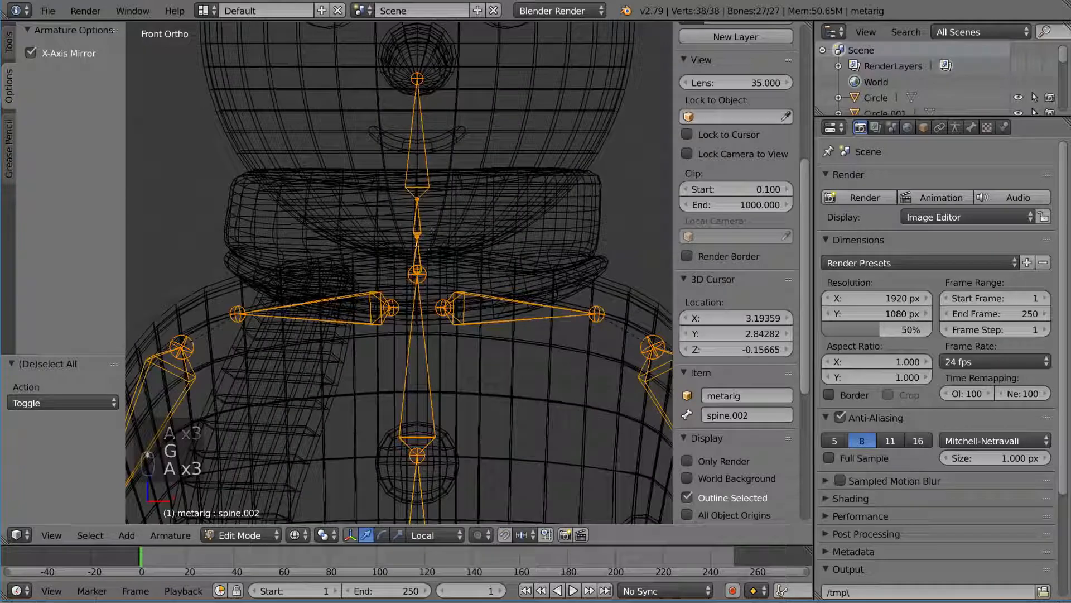
pyautogui.rightClick(417, 245)
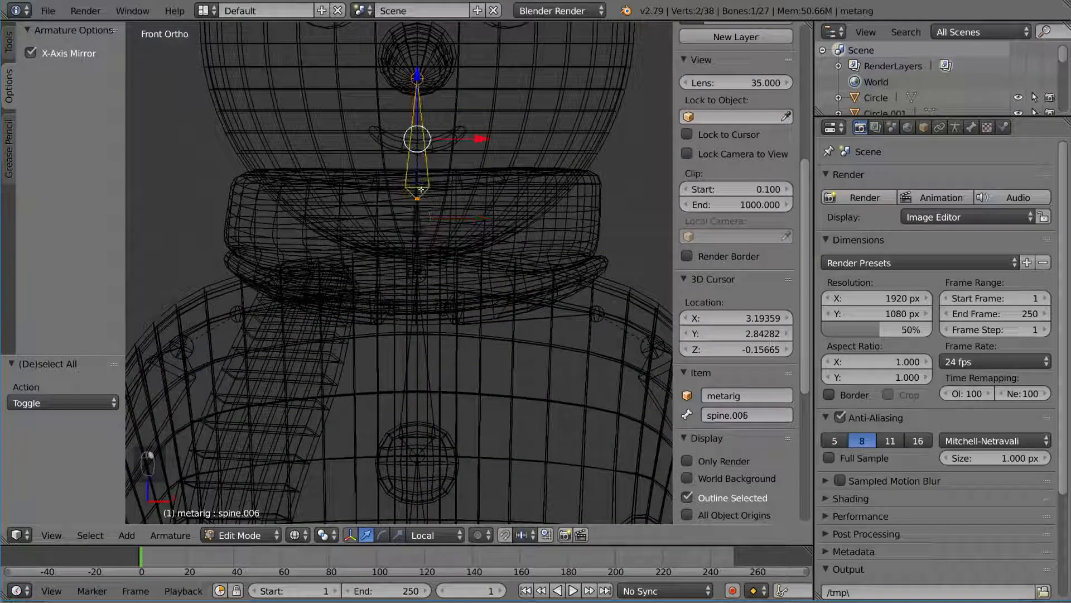
pyautogui.moveTo(498, 193); pyautogui.dragTo(527, 202, button='middle')
pyautogui.press('r')
pyautogui.press('r')
pyautogui.rightClick(483, 175)
pyautogui.press('a')
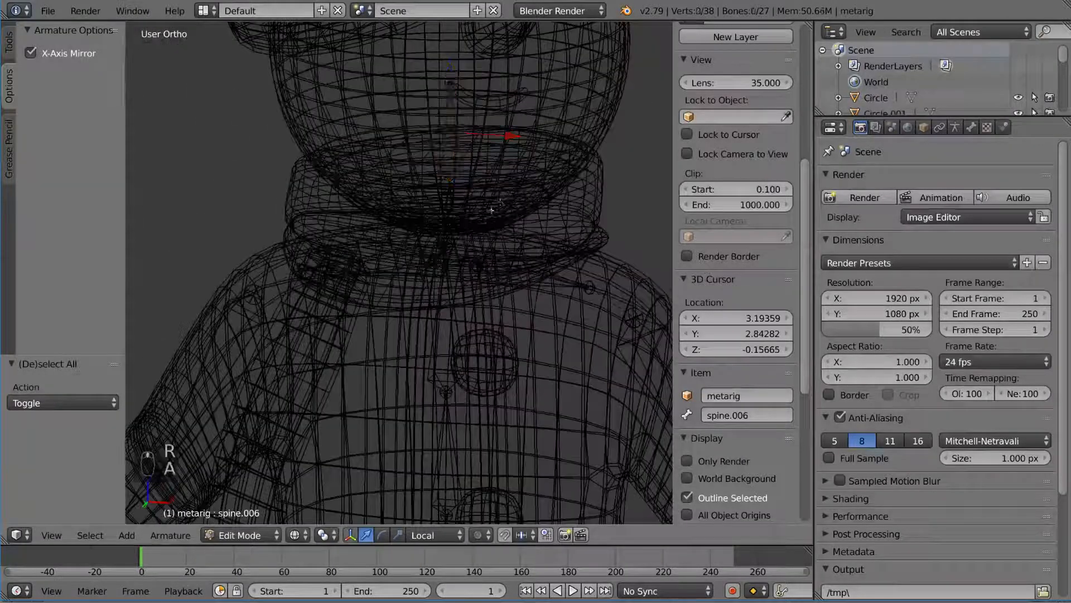
# Lower the upper end of the lower neck bone spine.004 by about -0.104 along Z
pyautogui.scroll(-1, 435, 226)
pyautogui.press('a')
pyautogui.rightClick(433, 227)
pyautogui.moveTo(433, 227); pyautogui.dragTo(426, 248, button='middle')
pyautogui.press('a')
pyautogui.press('a')
pyautogui.rightClick(479, 210)
pyautogui.rightClick(474, 251)
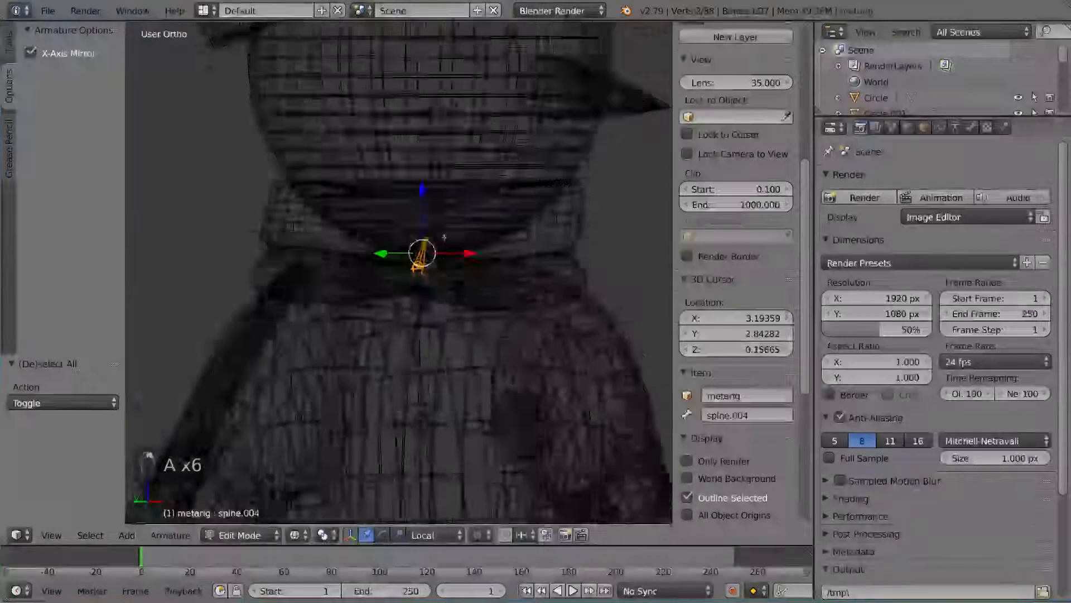
pyautogui.scroll(3, 427, 247)
pyautogui.rightClick(447, 212)
pyautogui.click(488, 223)
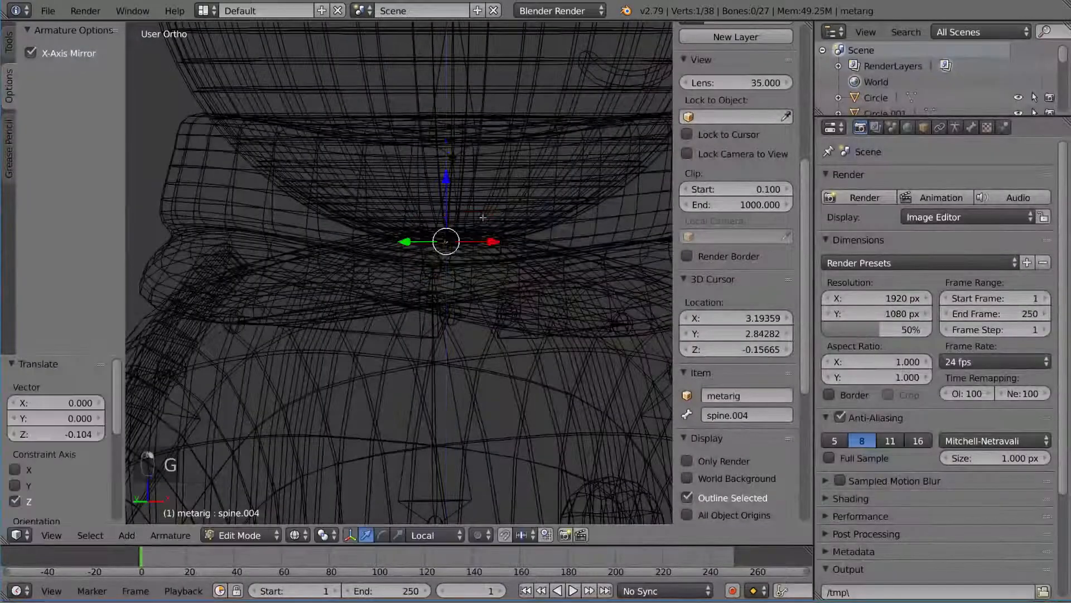
# Lower the joint between the upper neck bone spine.005 and the head bone to the base of the head, by about -0.254 along Z
pyautogui.press('a')
pyautogui.press('a')
pyautogui.press('a')
pyautogui.rightClick(456, 166)
pyautogui.press('g')
pyautogui.press('z')
pyautogui.click(460, 229)
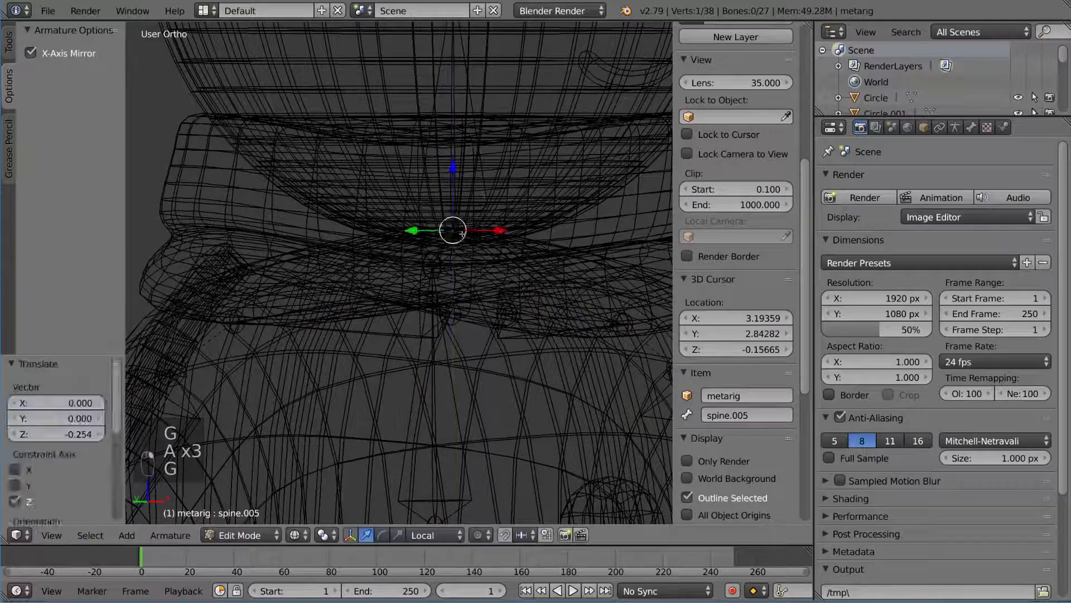
# Raise the upper end of the head bone spine.006 by about 0.954 along Z, up to the hat
pyautogui.press('a')
pyautogui.press('a')
pyautogui.press('a')
pyautogui.keyDown('shift'); pyautogui.moveTo(476, 78); pyautogui.dragTo(494, 181, button='middle'); pyautogui.keyUp('shift')
pyautogui.scroll(-2, 445, 201)
pyautogui.rightClick(430, 171)
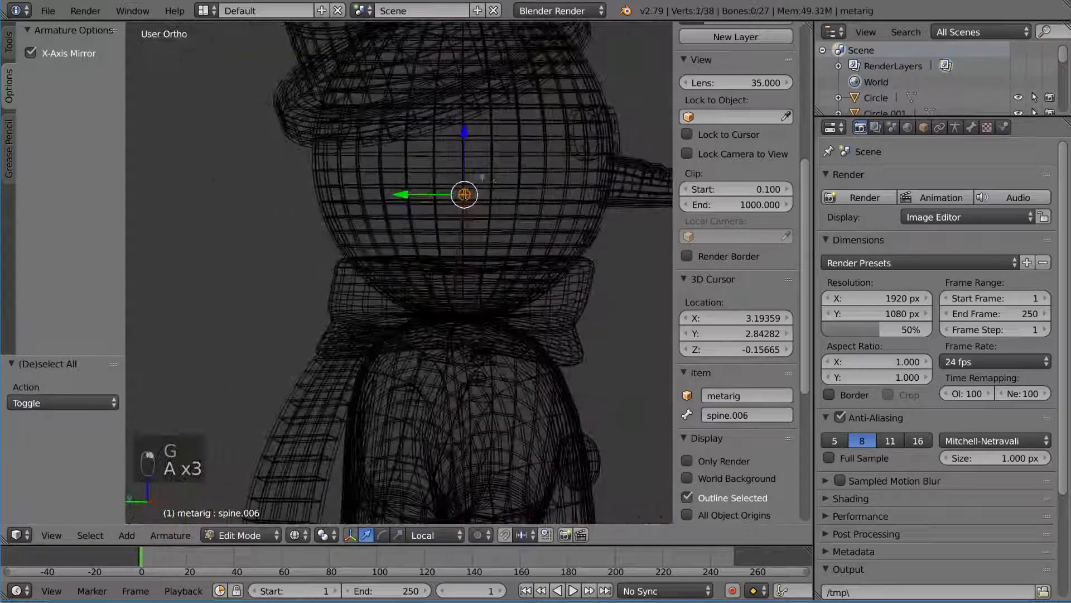
pyautogui.click(493, 50)
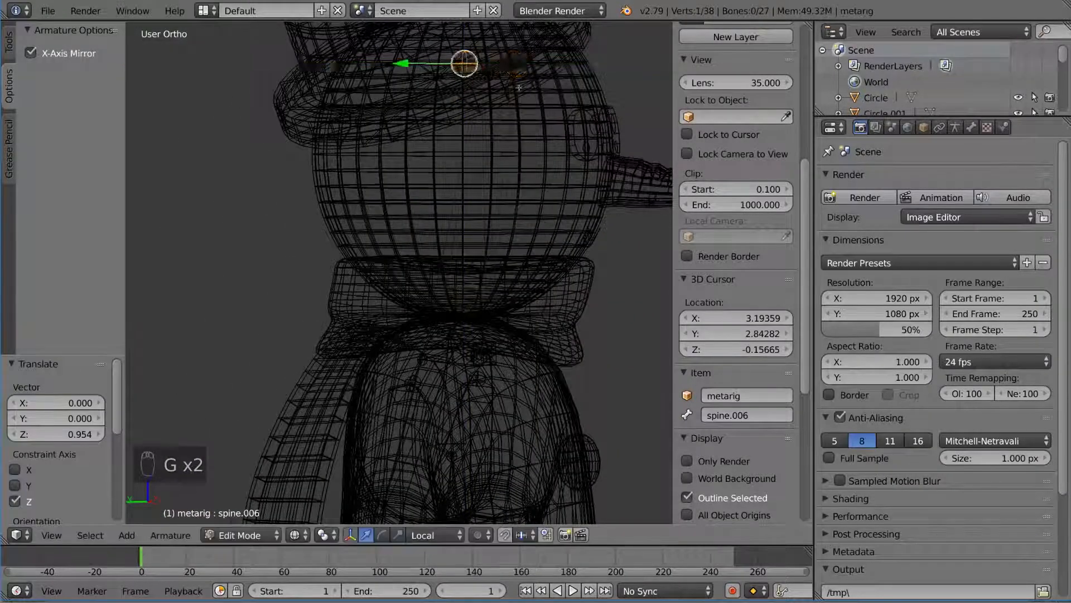
# Delete the two small neck bones, spine.004 and spine.005, between the spine and the head bone
pyautogui.scroll(-2, 519, 88)
pyautogui.moveTo(508, 85); pyautogui.dragTo(458, 218, button='middle')
pyautogui.press('a')
pyautogui.press('a')
pyautogui.press('a')
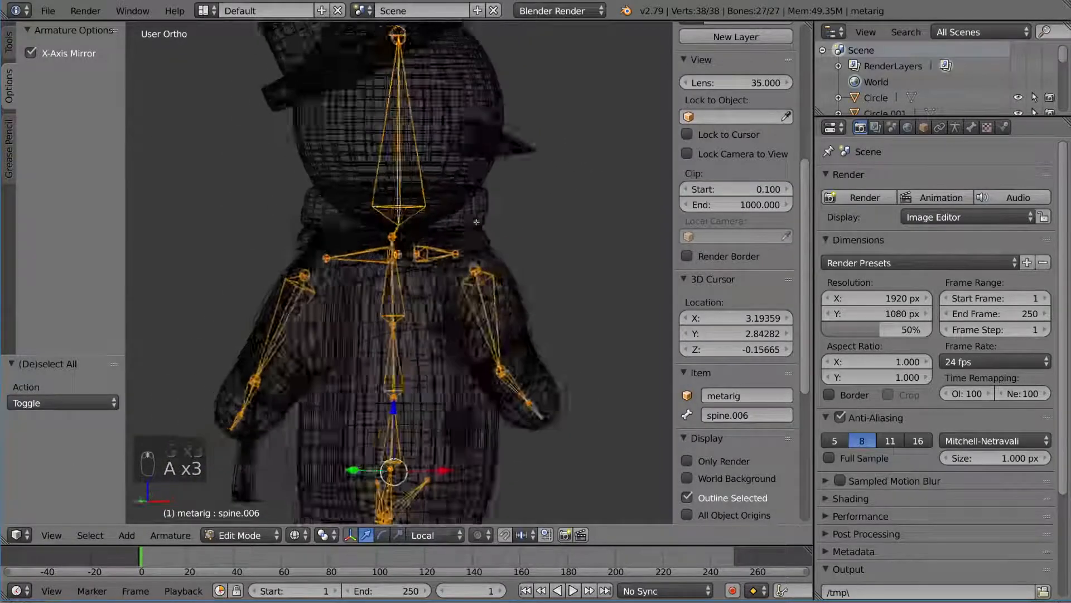
pyautogui.scroll(8, 395, 237)
pyautogui.rightClick(422, 194)
pyautogui.keyDown('shift'); pyautogui.rightClick(412, 213); pyautogui.keyUp('shift')
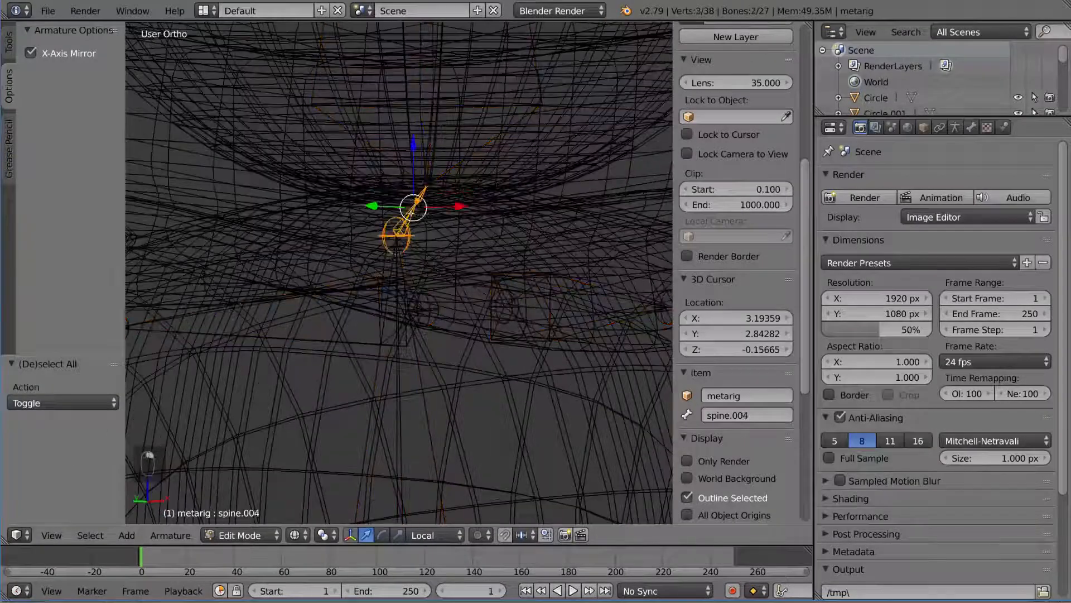
pyautogui.scroll(-3, 419, 216)
pyautogui.moveTo(438, 228)
pyautogui.mouseDown(button='middle')
pyautogui.moveTo(482, 232)
pyautogui.moveTo(392, 225)
pyautogui.moveTo(423, 223)
pyautogui.mouseUp(button='middle')
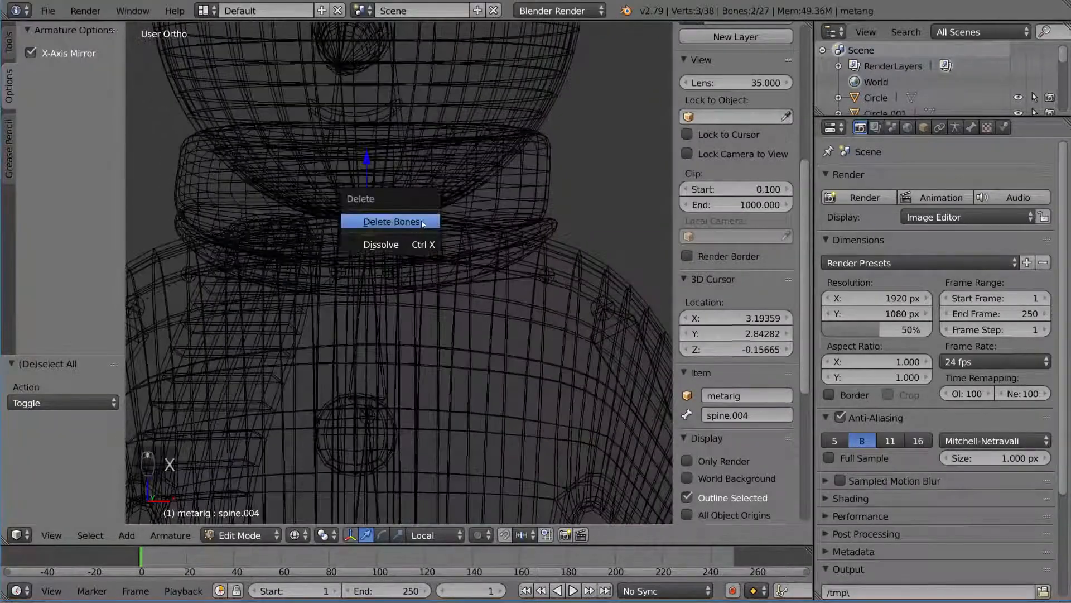
pyautogui.click(422, 222)
pyautogui.press('a')
pyautogui.press('a')
pyautogui.press('a')
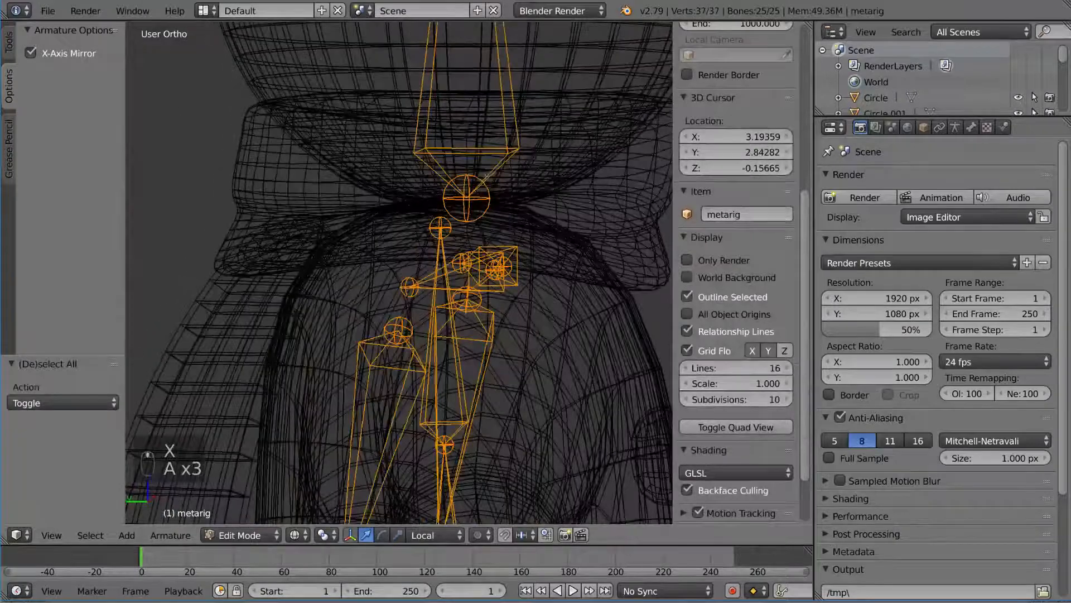
pyautogui.rightClick(474, 197)
pyautogui.moveTo(475, 198); pyautogui.dragTo(508, 145, button='middle')
pyautogui.press('a')
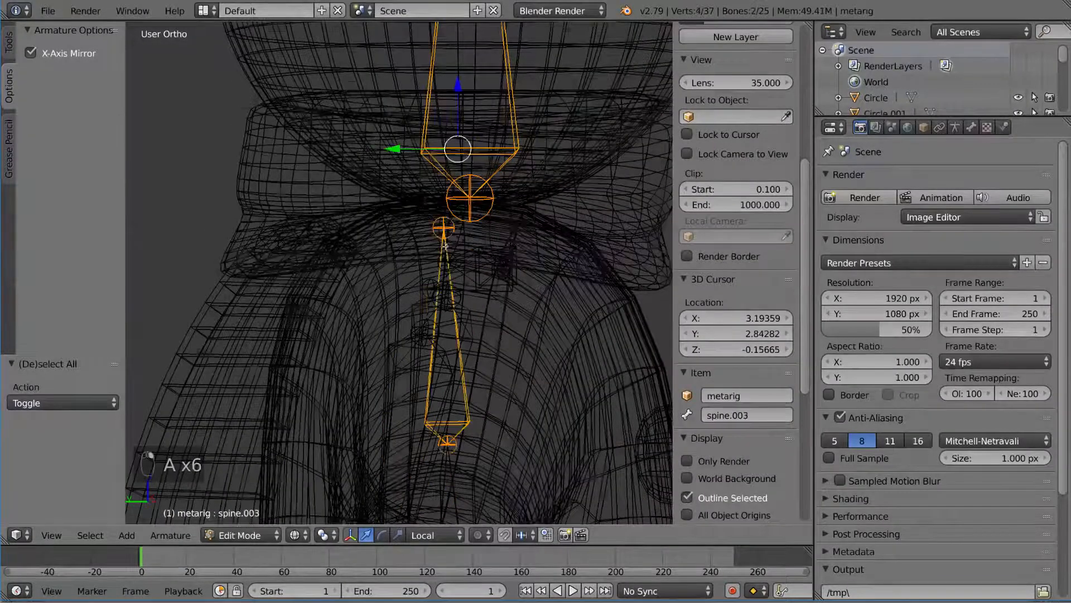
pyautogui.moveTo(444, 245); pyautogui.dragTo(411, 225, button='middle')
pyautogui.scroll(-4, 435, 137)
pyautogui.moveTo(435, 137); pyautogui.dragTo(398, 128, button='middle')
pyautogui.press('g')
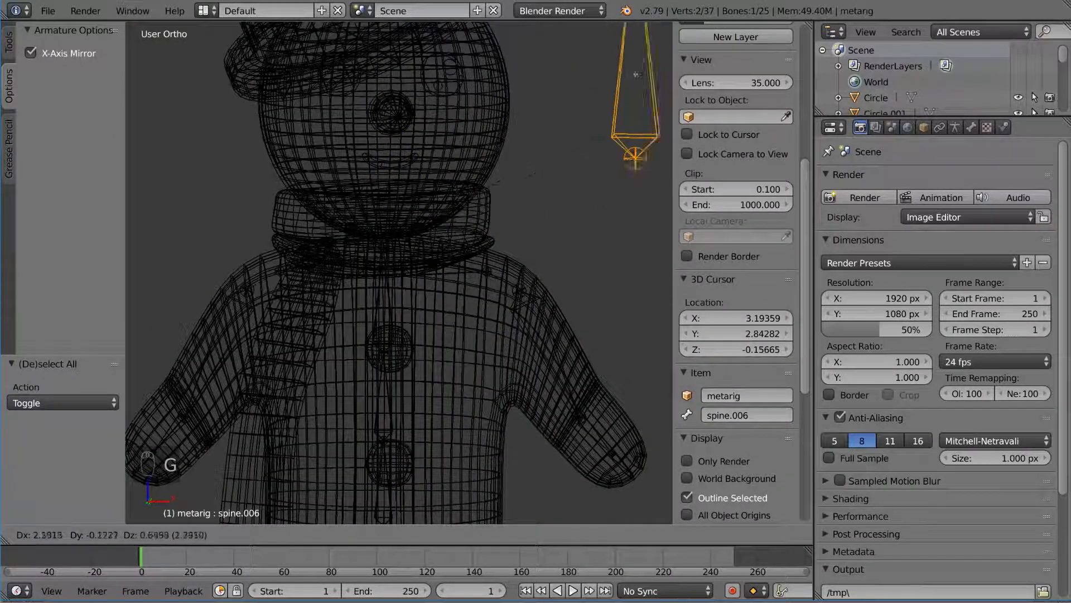
pyautogui.rightClick(536, 123)
# Examine from several angles how the whole bone chain fits inside the snowman's body
pyautogui.moveTo(390, 275); pyautogui.dragTo(487, 281, button='middle')
pyautogui.moveTo(402, 312); pyautogui.dragTo(525, 315, button='middle')
pyautogui.scroll(2, 530, 317)
pyautogui.moveTo(630, 321); pyautogui.dragTo(510, 270, button='middle')
pyautogui.scroll(-6, 427, 333)
pyautogui.press('a')
pyautogui.press('a')
pyautogui.press('a')
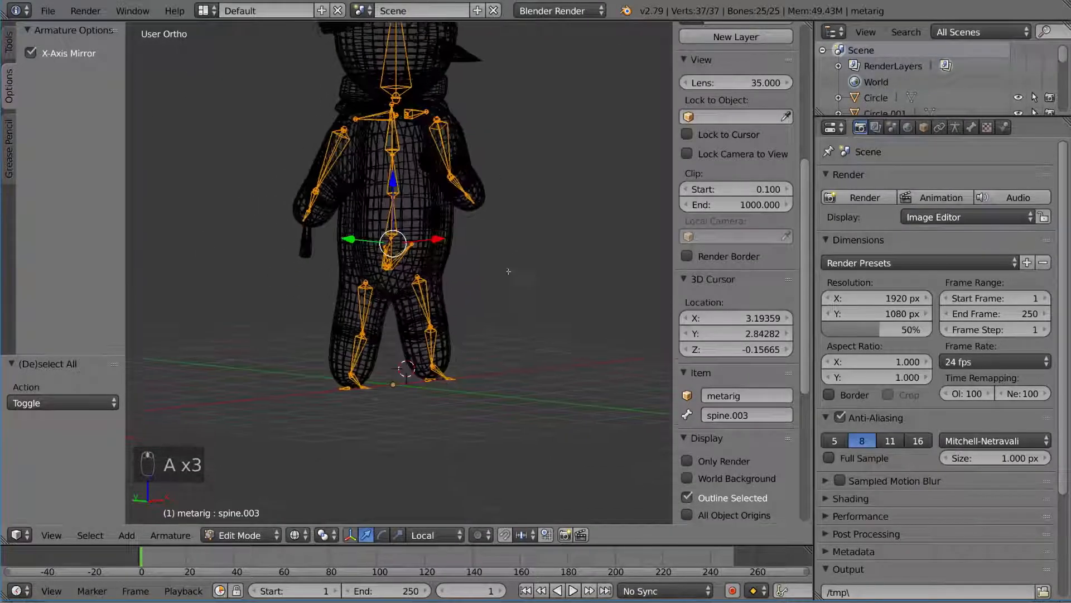
# Try to move the right foot bone foot.R and the toe bone toe.R at the base of the leg
pyautogui.keyDown('shift'); pyautogui.moveTo(474, 347); pyautogui.dragTo(470, 255, button='middle'); pyautogui.keyUp('shift')
pyautogui.scroll(4, 500, 219)
pyautogui.rightClick(528, 225)
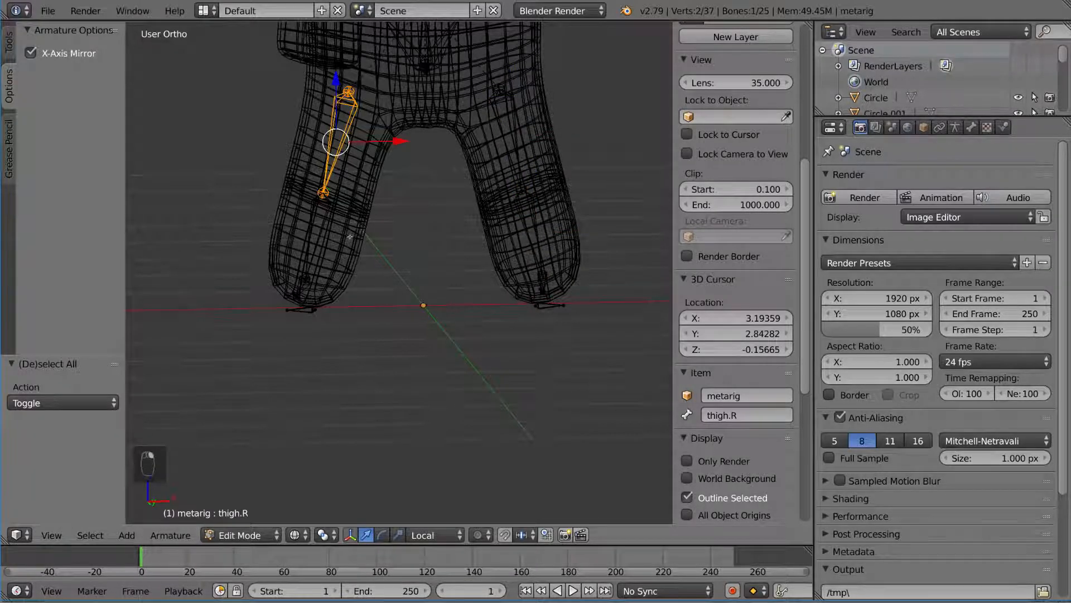
pyautogui.moveTo(468, 340); pyautogui.dragTo(318, 314, button='middle')
pyautogui.scroll(2, 429, 319)
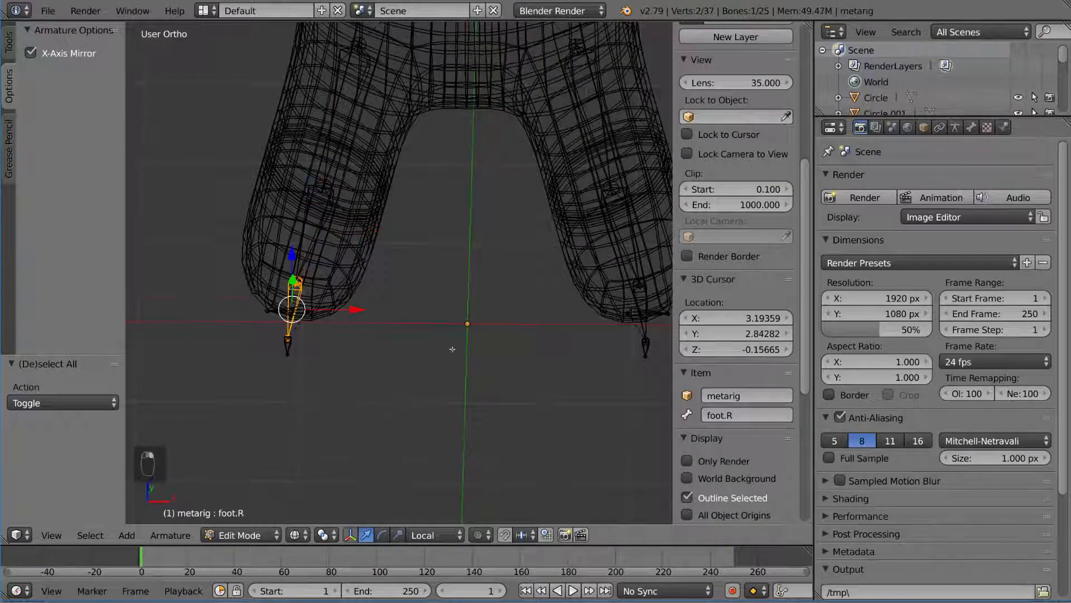
pyautogui.moveTo(452, 348); pyautogui.dragTo(478, 324, button='middle')
pyautogui.press('g')
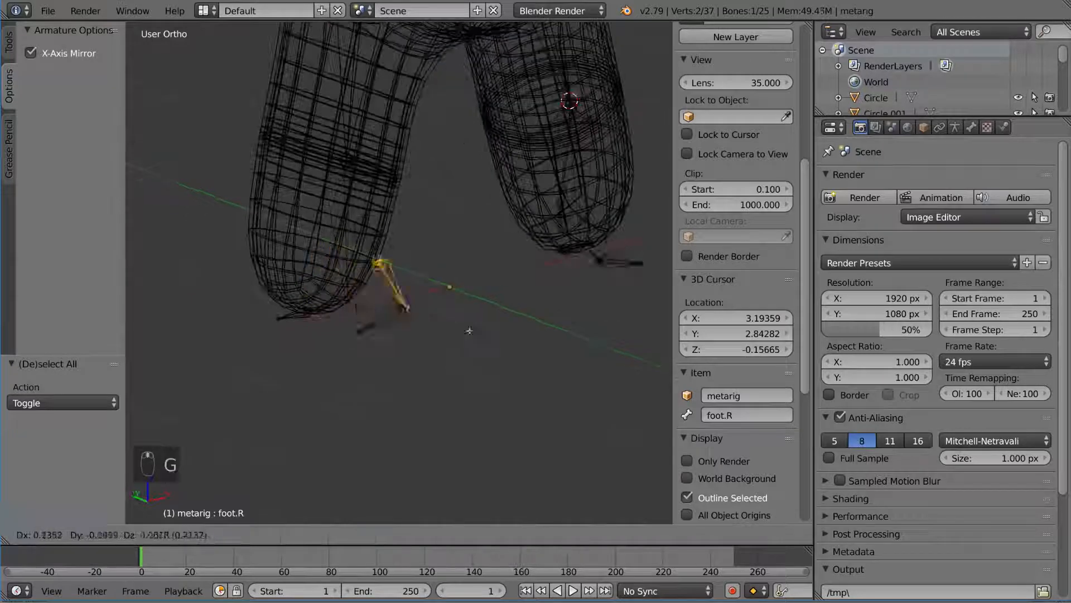
pyautogui.click(387, 321)
pyautogui.moveTo(387, 320); pyautogui.dragTo(475, 319, button='middle')
pyautogui.rightClick(367, 332)
pyautogui.press('g')
pyautogui.rightClick(510, 317)
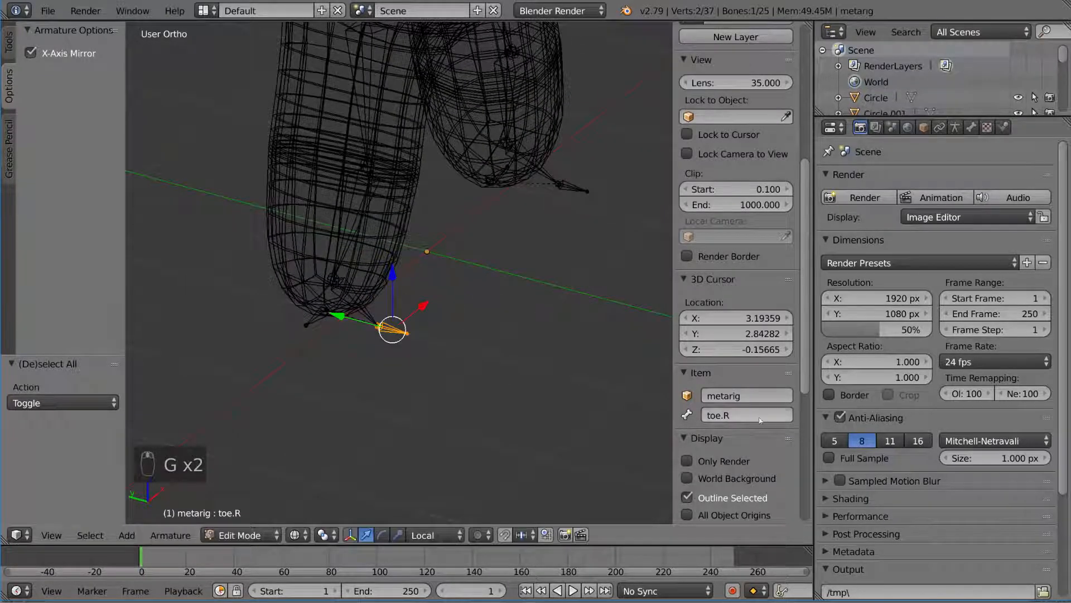
# Delete the toe bone toe.R and the heel bone heel.02.R together with their mirrored counterparts
pyautogui.moveTo(636, 371); pyautogui.dragTo(631, 368, button='middle')
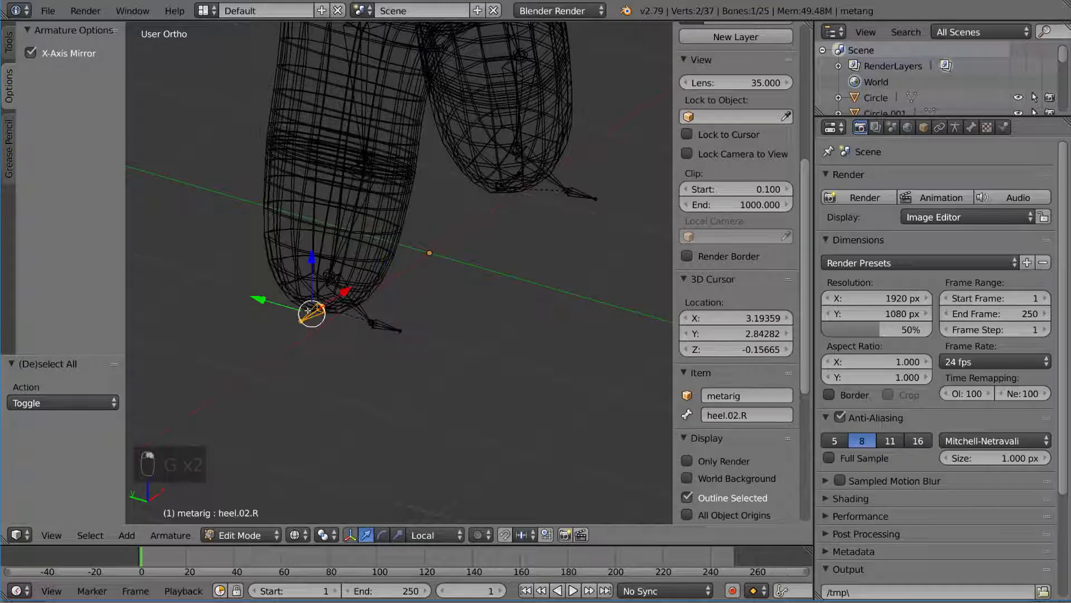
pyautogui.moveTo(308, 310); pyautogui.dragTo(450, 285, button='middle')
pyautogui.scroll(3, 487, 317)
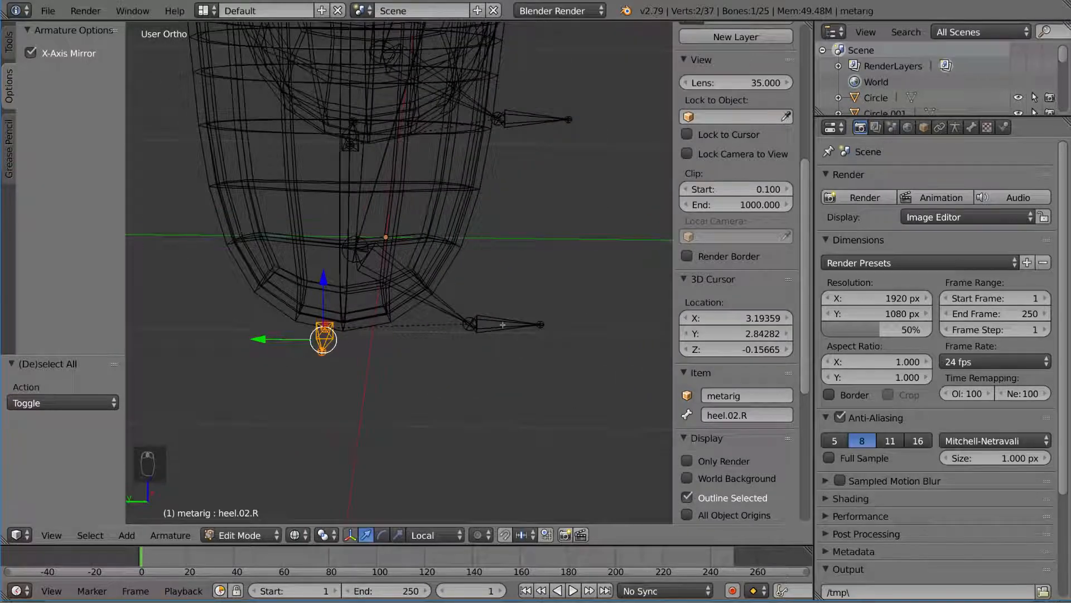
pyautogui.moveTo(503, 324); pyautogui.dragTo(456, 346, button='middle')
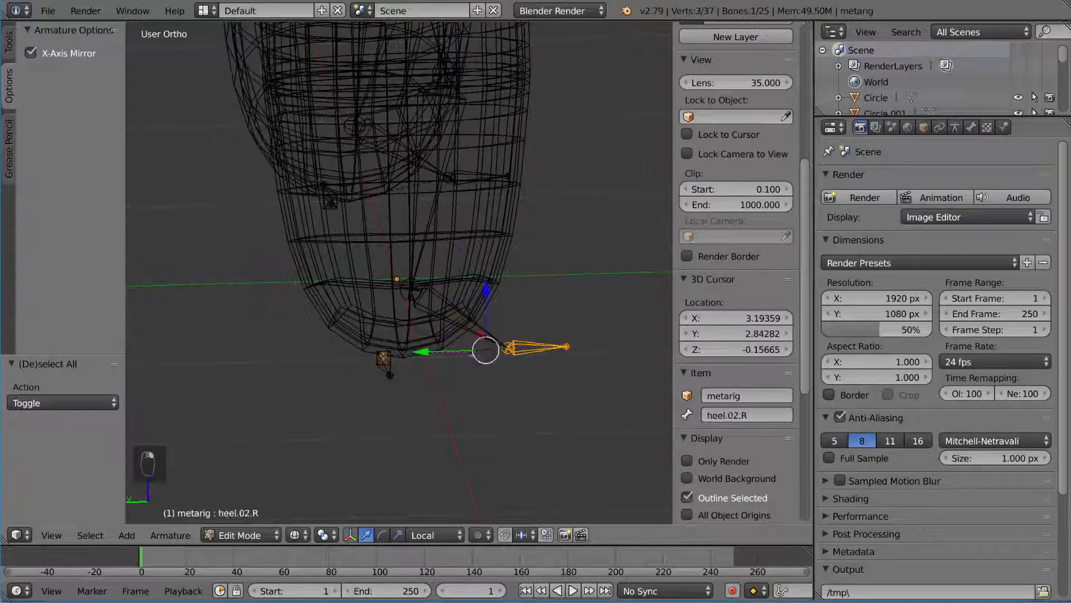
pyautogui.moveTo(436, 353); pyautogui.dragTo(429, 353, button='middle')
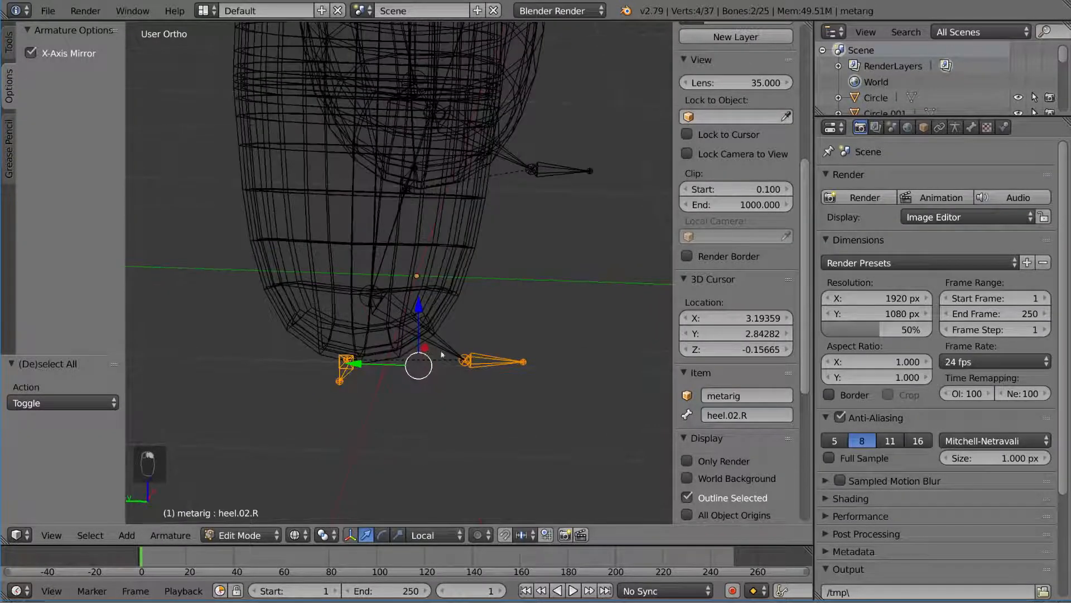
pyautogui.press('x')
pyautogui.click(434, 354)
# Pull the right foot bone's tip back by about 0.361 along Y into the foot and raise the ankle joint about 0.15
pyautogui.rightClick(481, 352)
pyautogui.press('g')
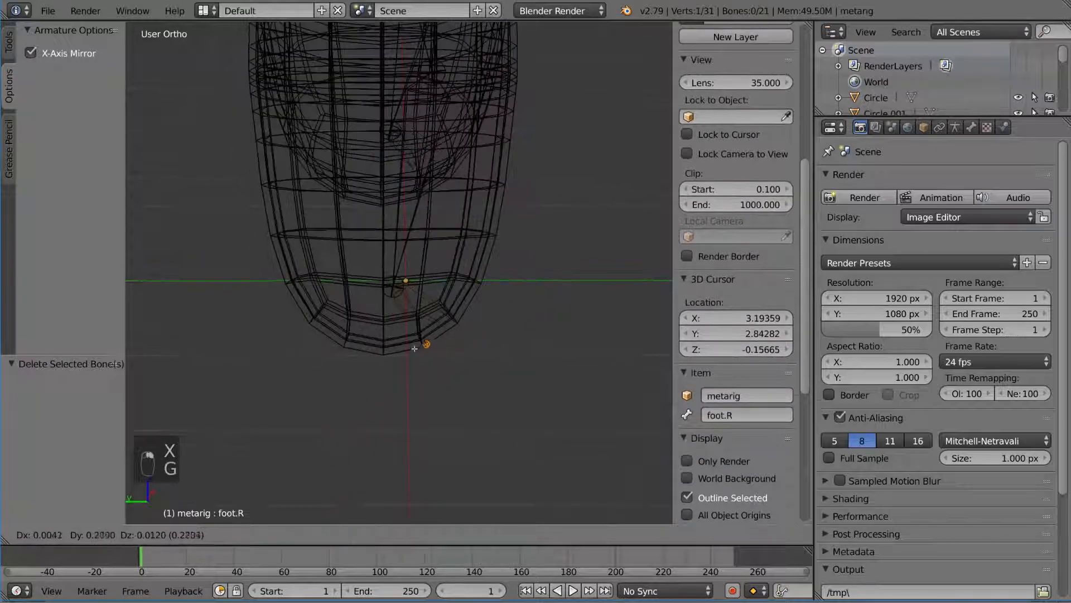
pyautogui.click(383, 341)
pyautogui.rightClick(395, 282)
pyautogui.press('g')
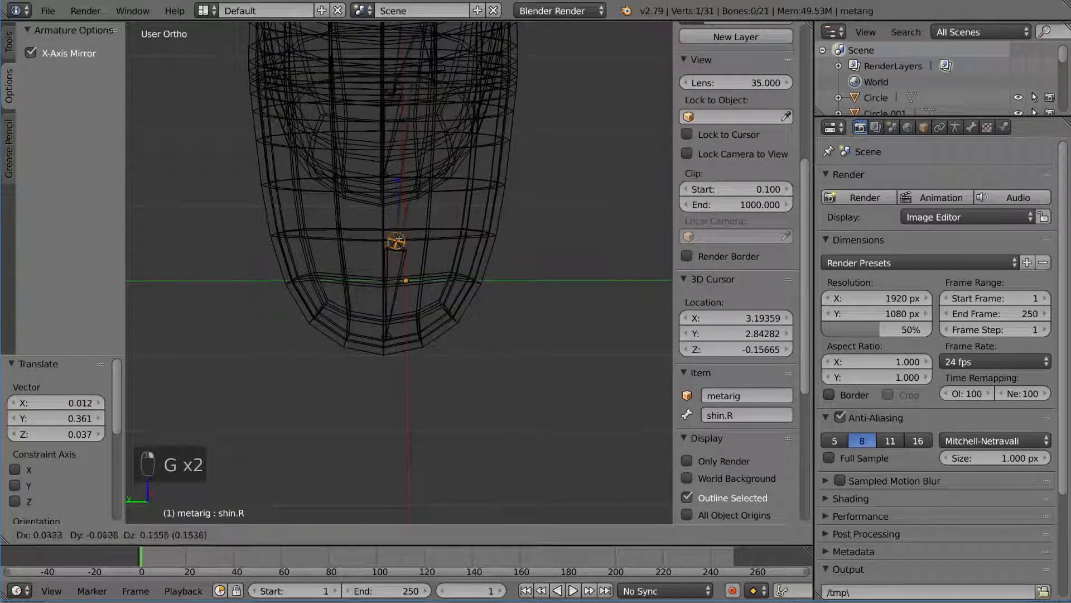
pyautogui.click(398, 239)
# Move the right knee joint by about -0.284 along Y to the front of the leg
pyautogui.scroll(-4, 399, 243)
pyautogui.press('a')
pyautogui.press('a')
pyautogui.press('a')
pyautogui.rightClick(389, 242)
pyautogui.press('g')
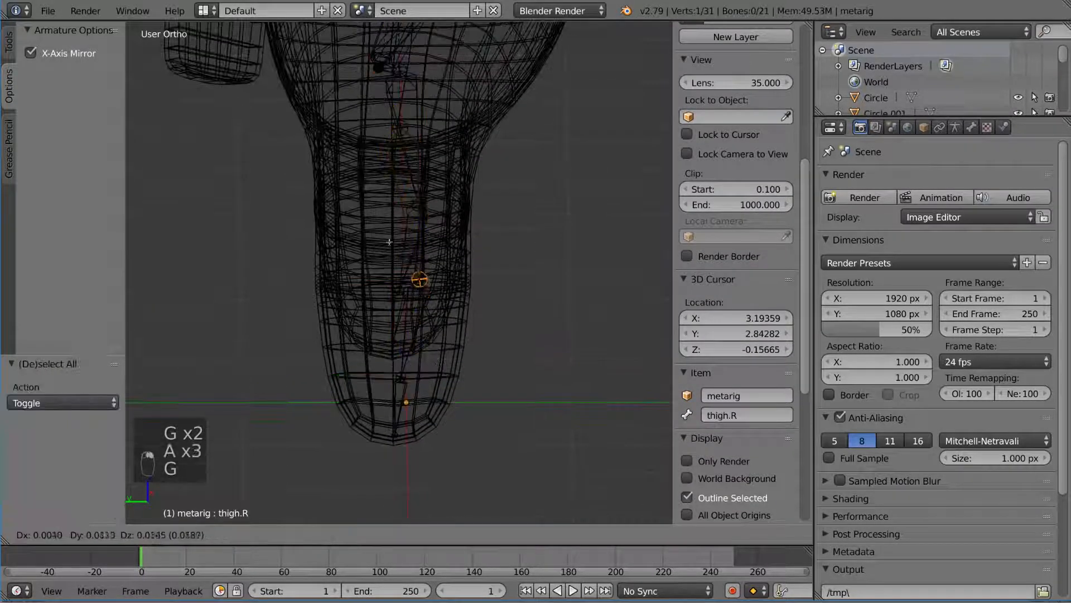
pyautogui.rightClick(389, 242)
pyautogui.moveTo(468, 268); pyautogui.dragTo(446, 274, button='middle')
pyautogui.scroll(3, 477, 281)
pyautogui.press('g')
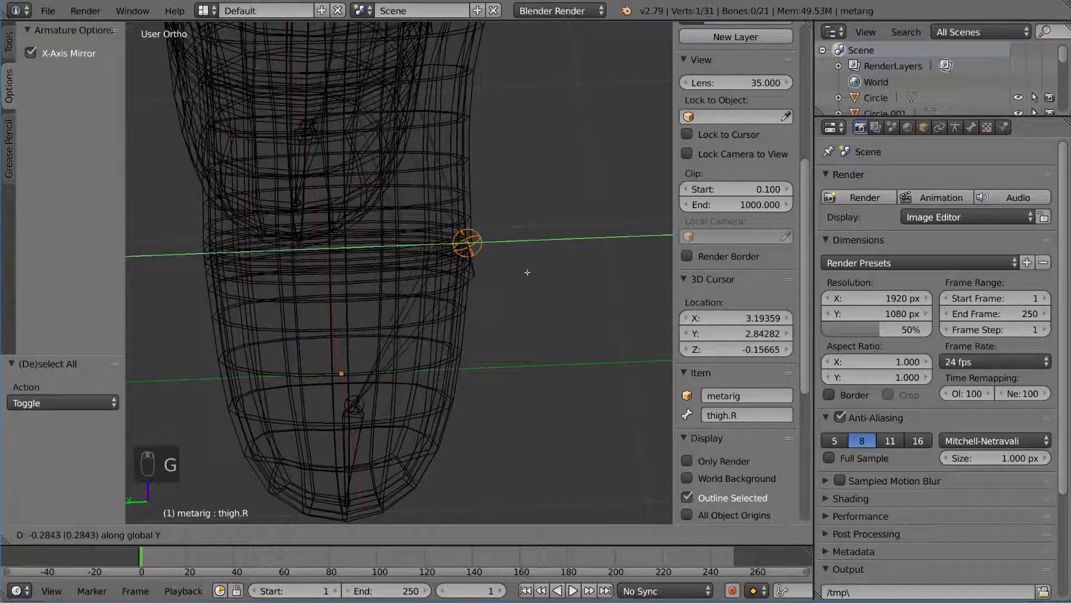
pyautogui.click(527, 272)
# Nudge the right knee joint back by about 0.018 along Y, checking it against the shaded body
pyautogui.moveTo(528, 272)
pyautogui.mouseDown(button='middle')
pyautogui.moveTo(454, 297)
pyautogui.moveTo(464, 311)
pyautogui.moveTo(465, 279)
pyautogui.moveTo(354, 278)
pyautogui.moveTo(352, 307)
pyautogui.moveTo(462, 304)
pyautogui.moveTo(438, 358)
pyautogui.mouseUp(button='middle')
pyautogui.press('g')
pyautogui.press('y')
pyautogui.click(463, 277)
pyautogui.press('z')
pyautogui.hotkey('alt', 'z')
pyautogui.press('g')
pyautogui.click(427, 306)
pyautogui.press('z')
pyautogui.press('z')
pyautogui.hotkey('alt', 'z')
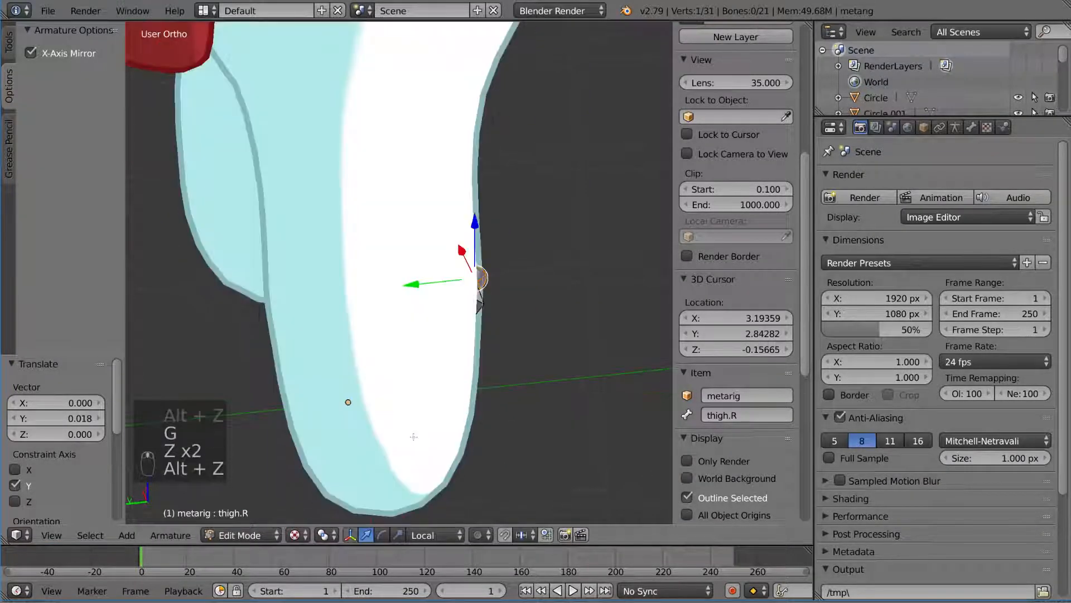
# Compare the leg bones' placement with the snowman's body in wireframe and shaded display
pyautogui.keyDown('shift'); pyautogui.moveTo(407, 425); pyautogui.dragTo(401, 390, button='middle'); pyautogui.keyUp('shift')
pyautogui.press('z')
pyautogui.press('a')
pyautogui.press('a')
pyautogui.press('a')
pyautogui.moveTo(391, 386); pyautogui.dragTo(397, 384, button='right')
pyautogui.moveTo(397, 384)
pyautogui.mouseDown(button='middle')
pyautogui.moveTo(432, 362)
pyautogui.moveTo(398, 376)
pyautogui.mouseUp(button='middle')
pyautogui.rightClick(412, 381)
pyautogui.press('z')
pyautogui.hotkey('alt', 'z')
pyautogui.press('z')
# Move the right foot bone's tip forward along Y and raise it by about 0.153 along Z
pyautogui.rightClick(382, 433)
pyautogui.press('g')
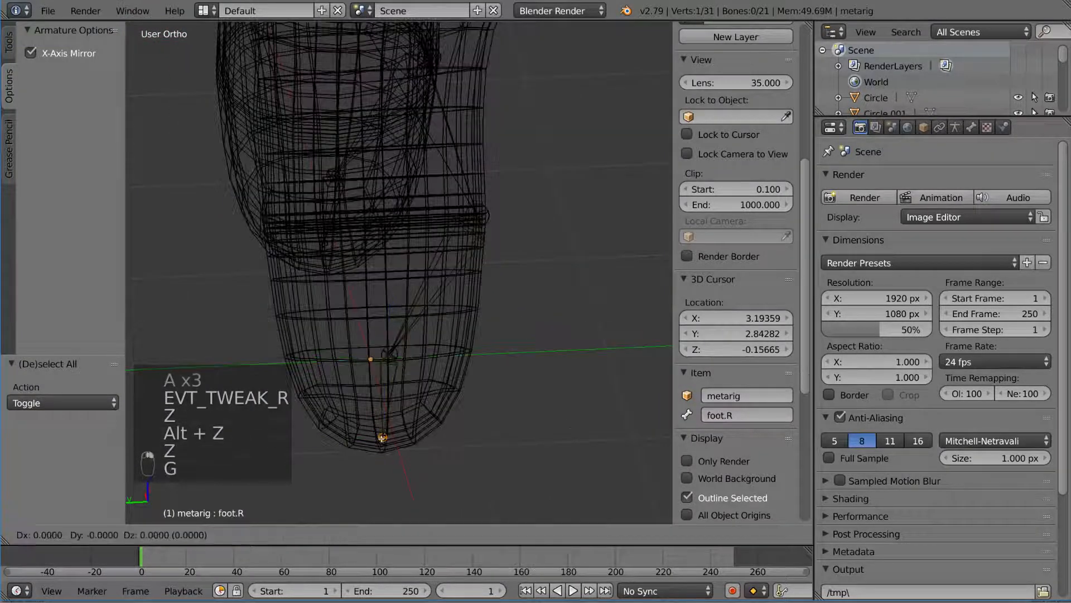
pyautogui.press('y')
pyautogui.click(432, 428)
pyautogui.press('g')
pyautogui.press('z')
pyautogui.click(431, 392)
# Lower the right ankle joint by about 0.095 along Z
pyautogui.rightClick(387, 354)
pyautogui.press('g')
pyautogui.press('z')
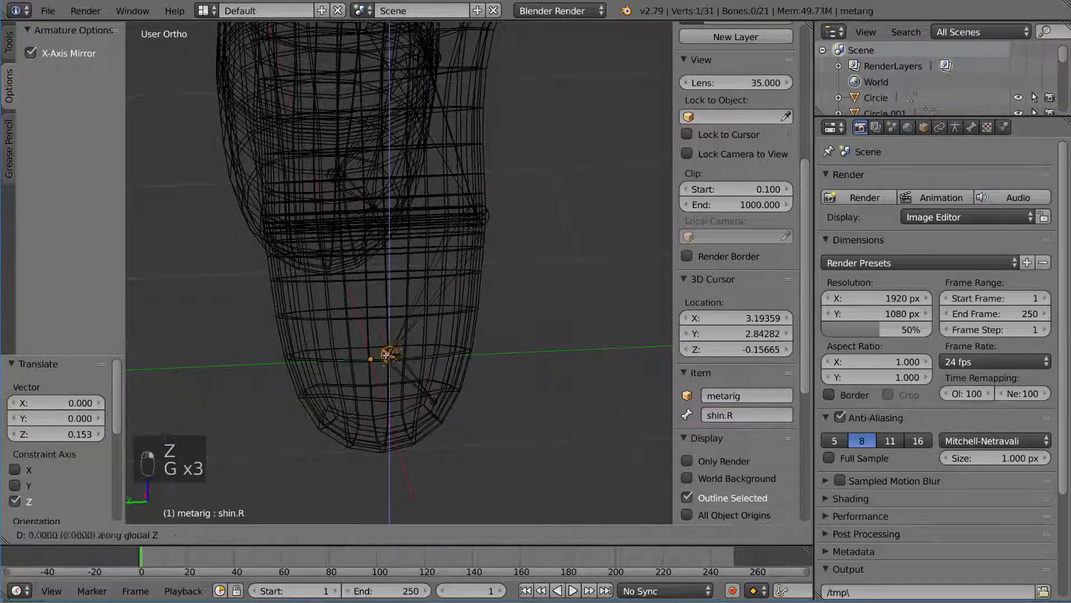
pyautogui.click(384, 384)
# Try to shift the right knee joint along Y and undo the move
pyautogui.moveTo(384, 384); pyautogui.dragTo(408, 340, button='middle')
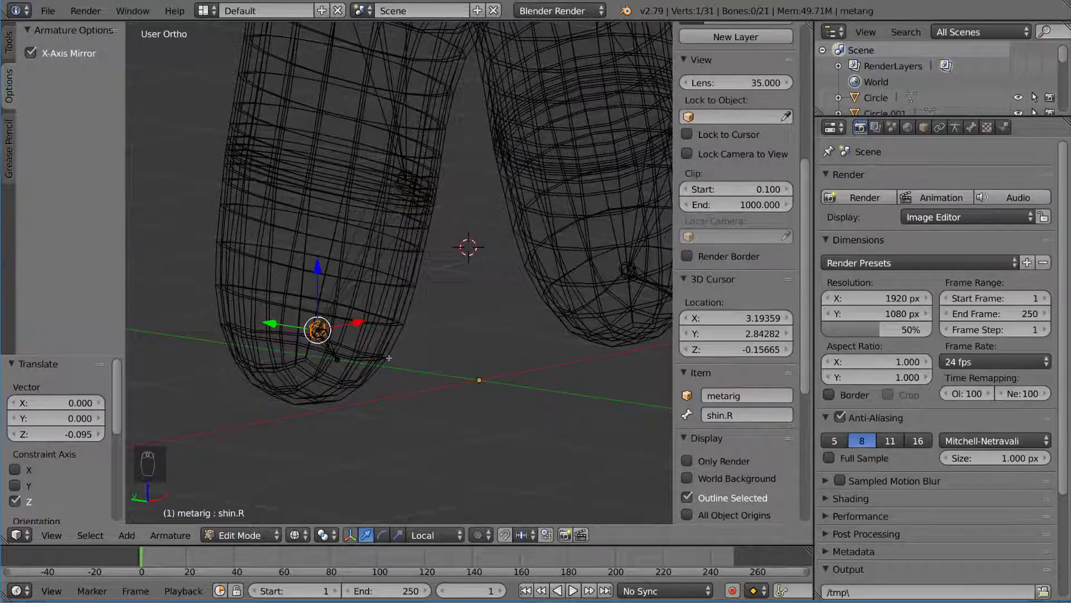
pyautogui.moveTo(369, 349); pyautogui.dragTo(345, 333, button='middle')
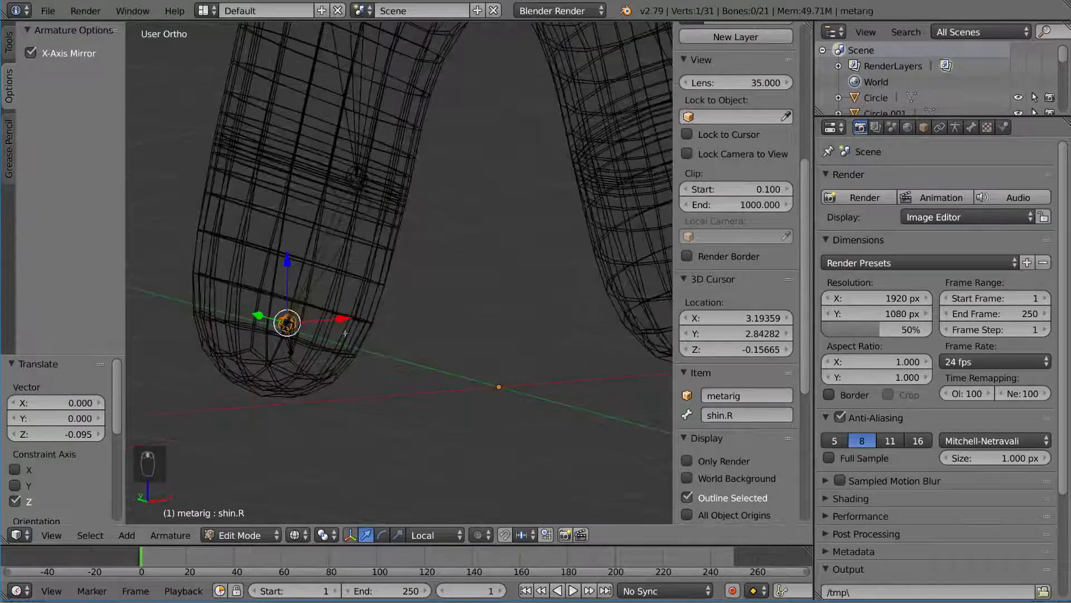
pyautogui.rightClick(350, 192)
pyautogui.moveTo(349, 192); pyautogui.dragTo(352, 188, button='middle')
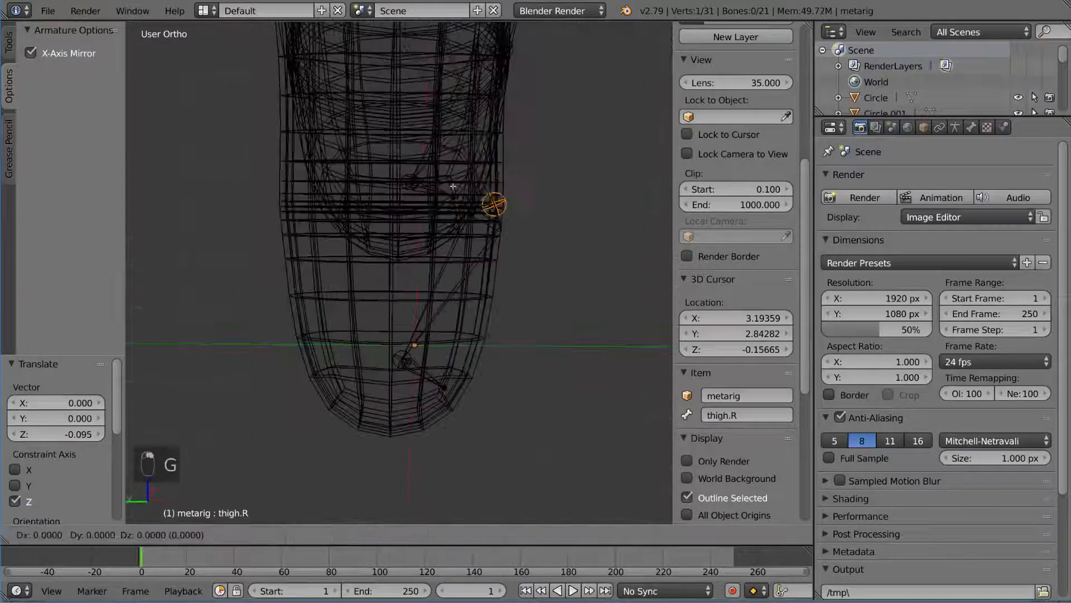
pyautogui.press('g')
pyautogui.press('y')
pyautogui.click(353, 188)
pyautogui.moveTo(405, 215); pyautogui.dragTo(464, 306, button='middle')
pyautogui.hotkey('ctrl', 'z')
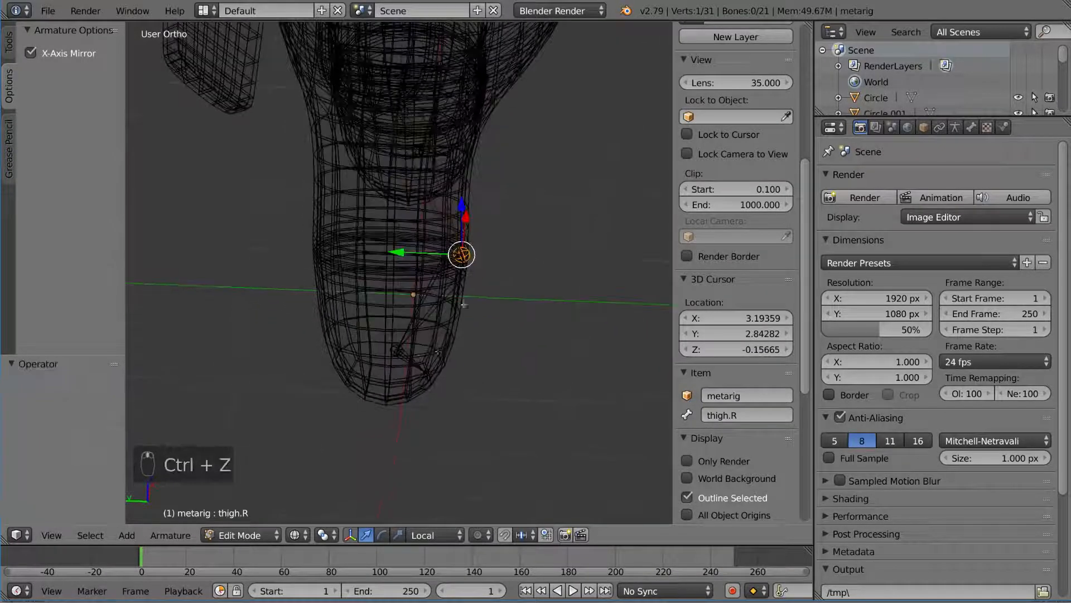
# Raise the right foot bone's tip by about 0.113 along Z
pyautogui.rightClick(398, 349)
pyautogui.moveTo(398, 350); pyautogui.dragTo(509, 520, button='middle')
pyautogui.rightClick(437, 325)
pyautogui.press('g')
pyautogui.press('z')
pyautogui.click(437, 301)
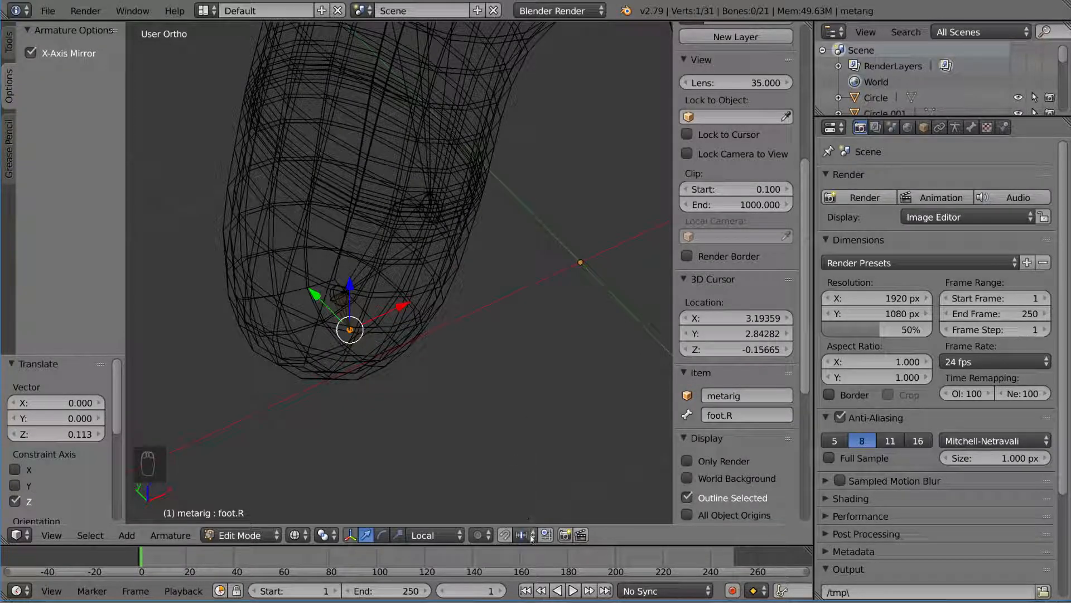
# Set the snap element to Vertex and align the foot bone's tip with the ankle joint, about 0.079 along X
pyautogui.click(524, 536)
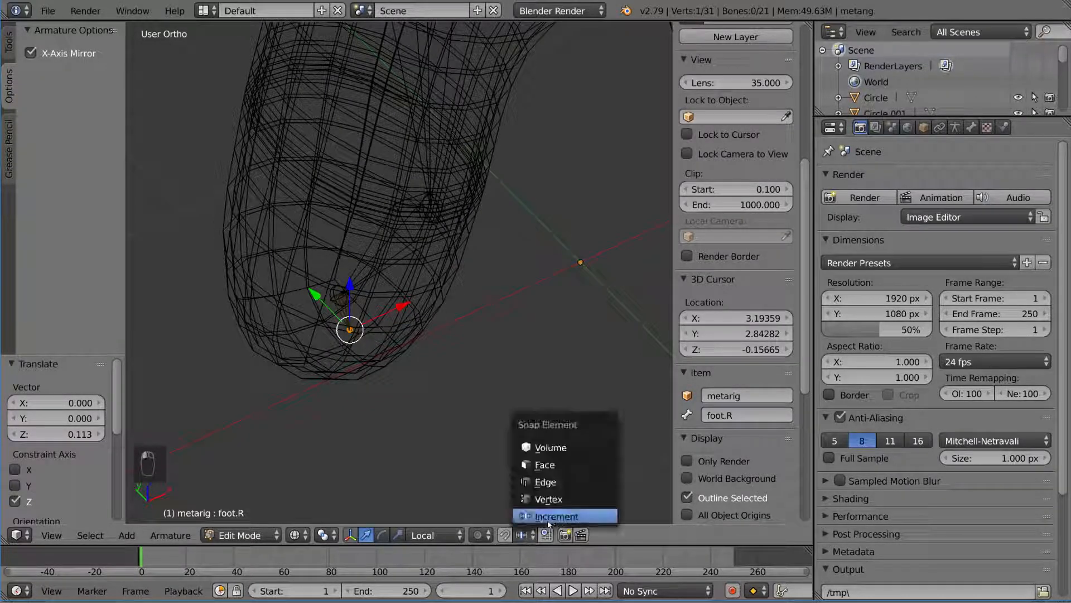
pyautogui.click(574, 498)
pyautogui.scroll(6, 388, 277)
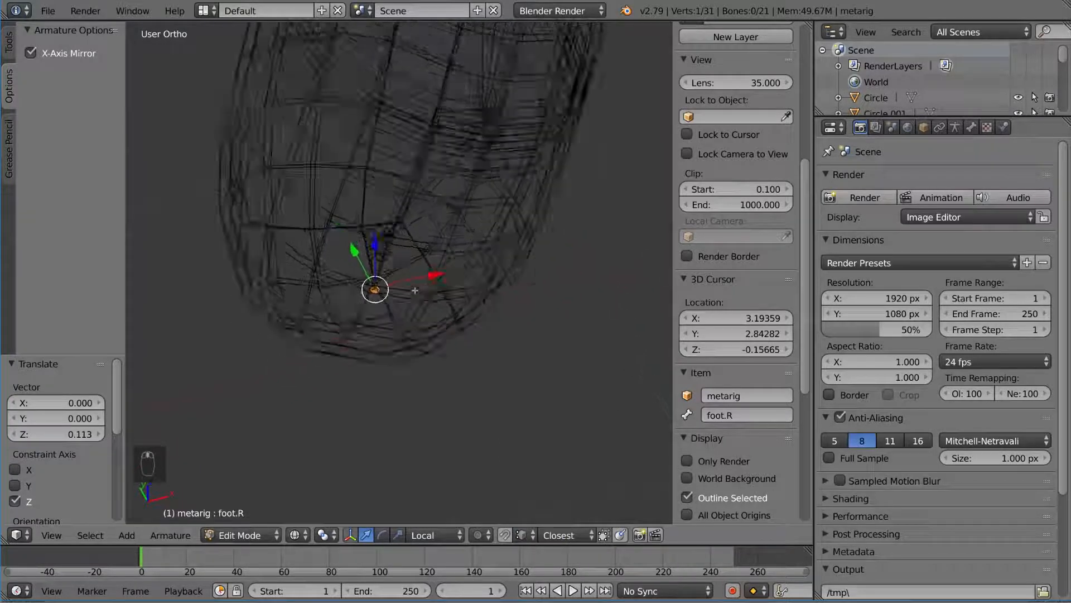
pyautogui.moveTo(387, 258); pyautogui.dragTo(389, 279, button='middle')
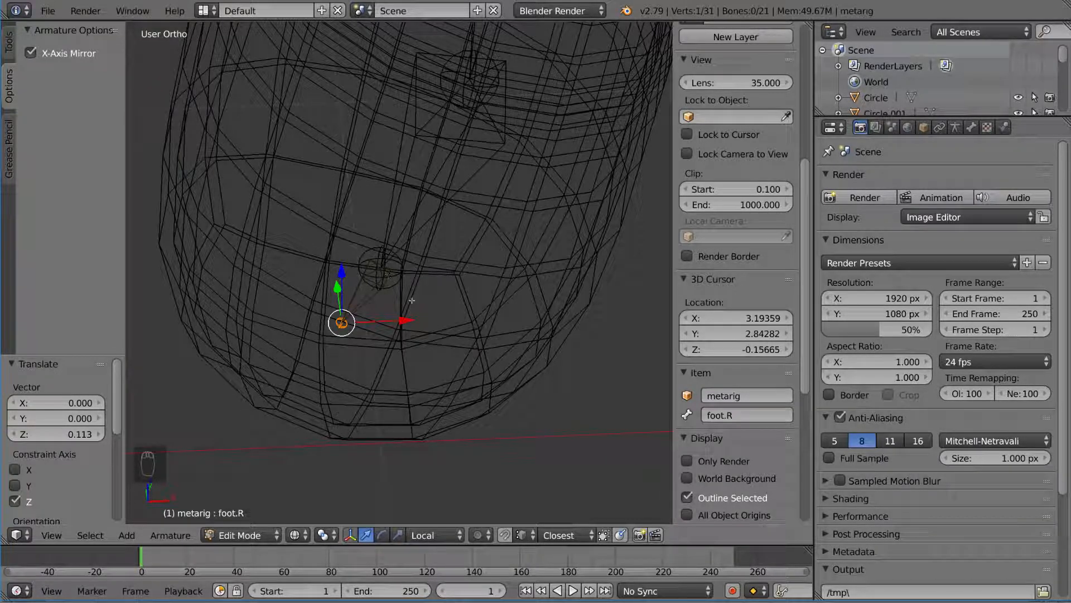
pyautogui.press('g')
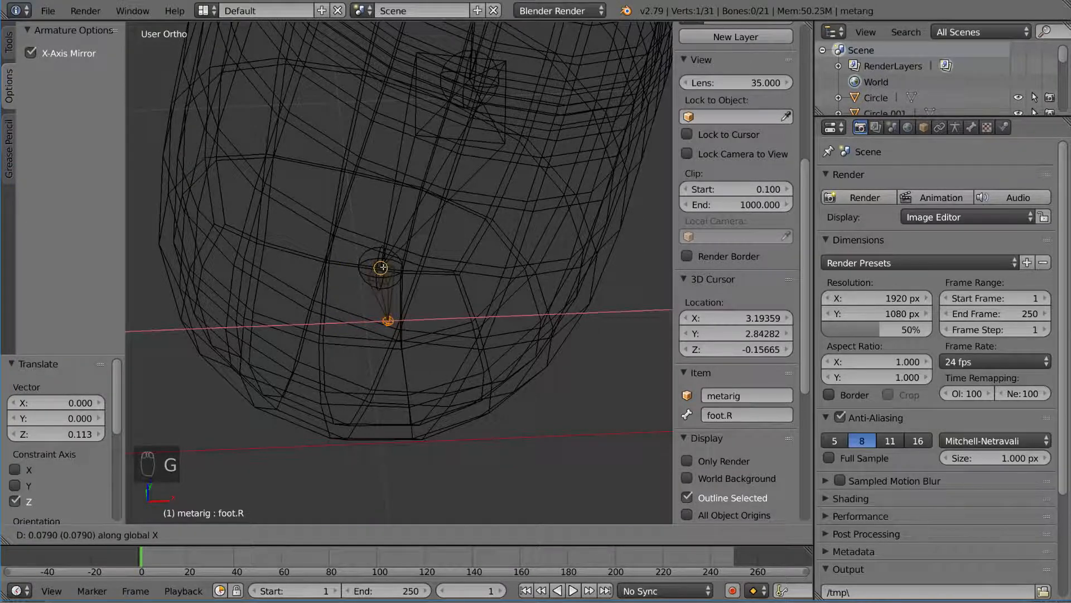
pyautogui.click(383, 267)
# Lower the right ankle joint slightly, by about 0.016 along Z
pyautogui.moveTo(385, 269); pyautogui.dragTo(411, 299, button='middle')
pyautogui.press('g')
pyautogui.press('z')
pyautogui.click(425, 248)
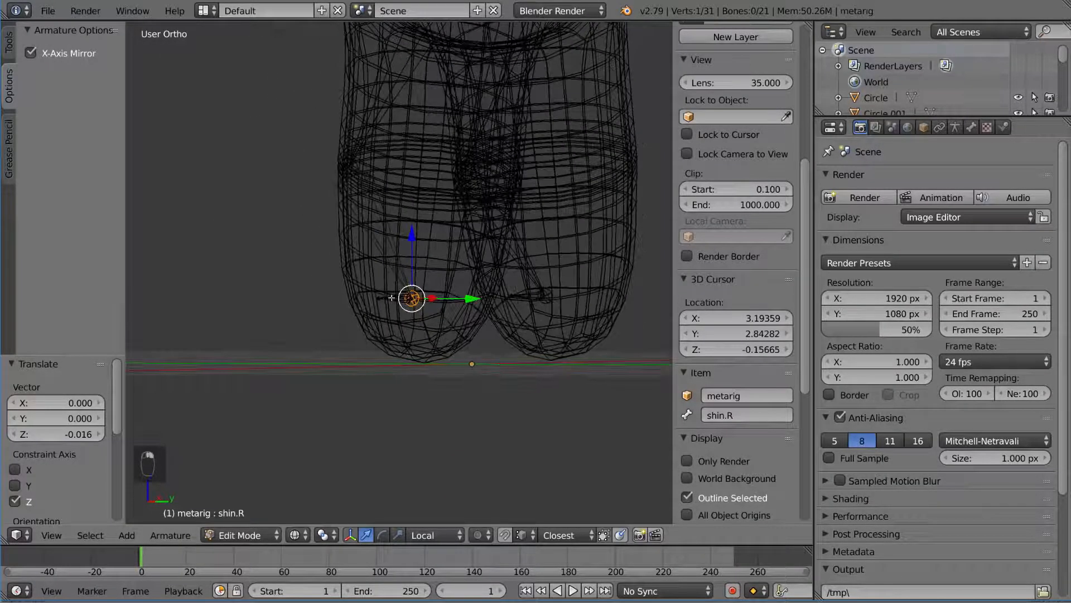
# Move the whole right foot bone by about -0.176 along Z, slightly along Y, and by about -0.061 along X
pyautogui.rightClick(410, 299)
pyautogui.press('g')
pyautogui.press('z')
pyautogui.click(396, 331)
pyautogui.press('g')
pyautogui.press('y')
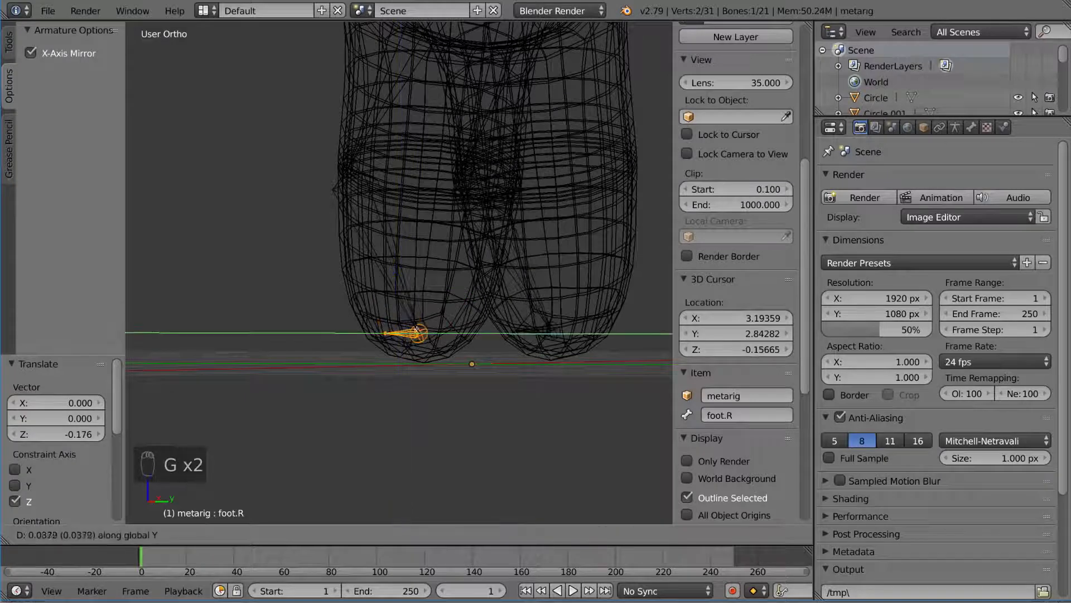
pyautogui.click(408, 333)
pyautogui.moveTo(410, 333); pyautogui.dragTo(493, 348, button='middle')
pyautogui.press('g')
pyautogui.press('x')
pyautogui.click(481, 343)
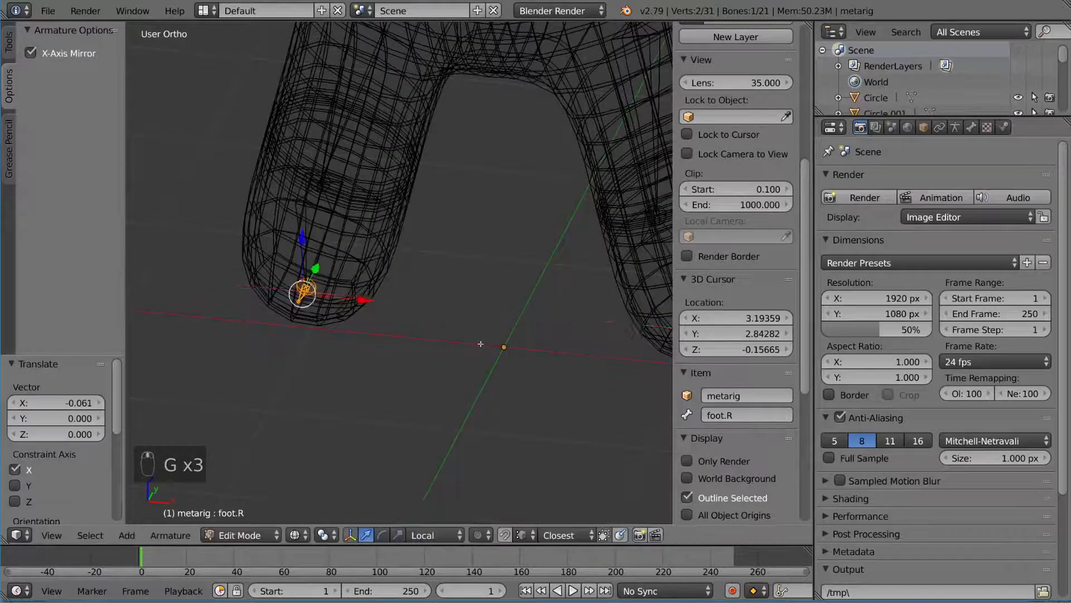
# Move the left elbow joint, at the end of upper_arm.L, along Y toward the back of the arm
pyautogui.moveTo(424, 303)
pyautogui.mouseDown(button='middle')
pyautogui.moveTo(505, 307)
pyautogui.moveTo(405, 306)
pyautogui.mouseUp(button='middle')
pyautogui.press('a')
pyautogui.press('a')
pyautogui.press('a')
pyautogui.scroll(-5, 405, 306)
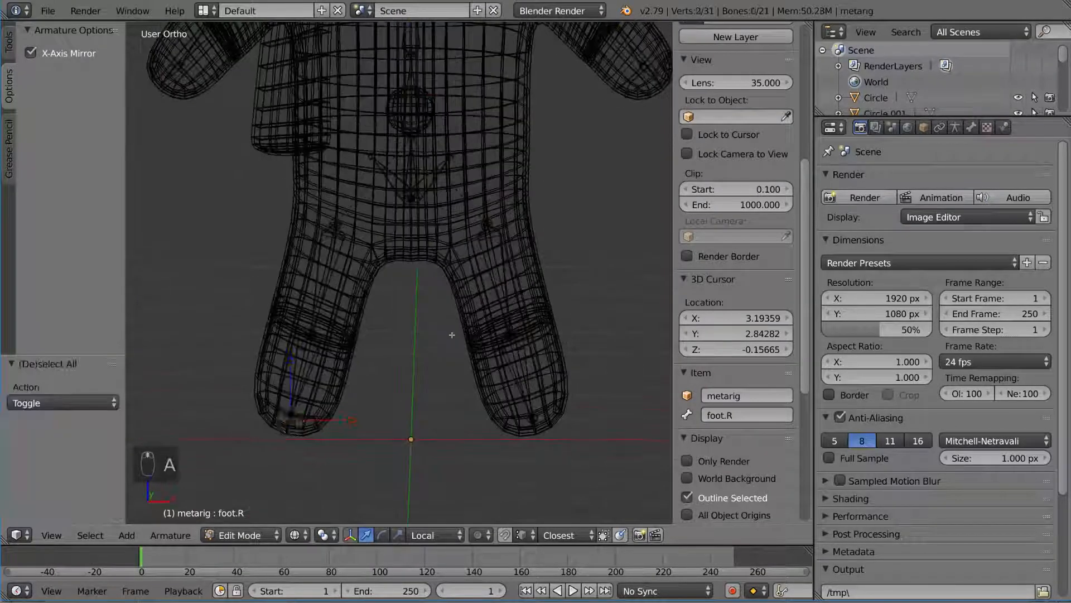
pyautogui.scroll(3, 397, 356)
pyautogui.moveTo(446, 353); pyautogui.dragTo(388, 357, button='middle')
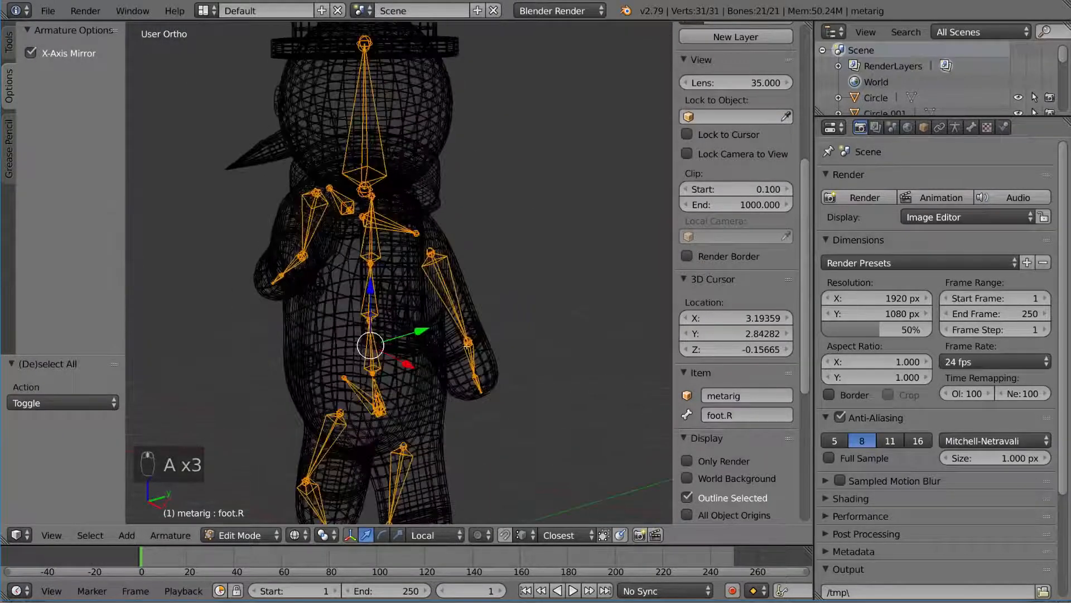
pyautogui.rightClick(467, 318)
pyautogui.keyDown('shift'); pyautogui.moveTo(466, 318); pyautogui.dragTo(400, 289, button='middle'); pyautogui.keyUp('shift')
pyautogui.scroll(4, 400, 289)
pyautogui.moveTo(401, 289)
pyautogui.mouseDown(button='middle')
pyautogui.moveTo(345, 296)
pyautogui.moveTo(376, 334)
pyautogui.moveTo(400, 333)
pyautogui.mouseUp(button='middle')
pyautogui.press('g')
pyautogui.press('y')
pyautogui.click(368, 300)
# Fine-tune the left elbow joint by about 0.036 along Y and raise it along Z, checking it against the shaded arm
pyautogui.press('z')
pyautogui.hotkey('alt', 'z')
pyautogui.press('g')
pyautogui.press('y')
pyautogui.click(370, 304)
pyautogui.press('z')
pyautogui.press('g')
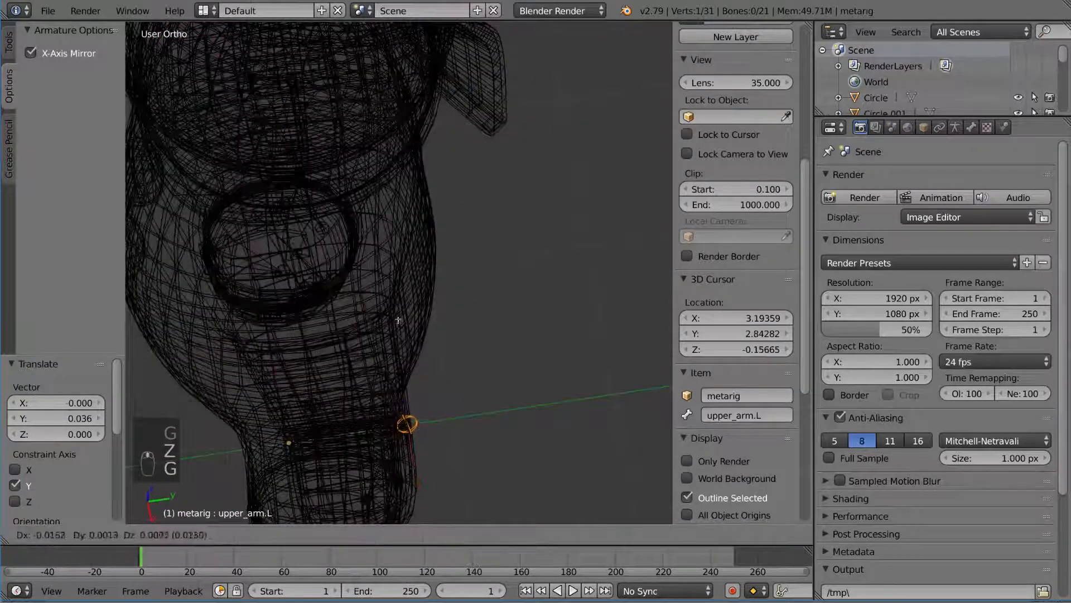
pyautogui.press('z')
pyautogui.click(398, 321)
pyautogui.hotkey('alt', 'z')
pyautogui.press('z')
pyautogui.press('a')
pyautogui.press('a')
pyautogui.press('a')
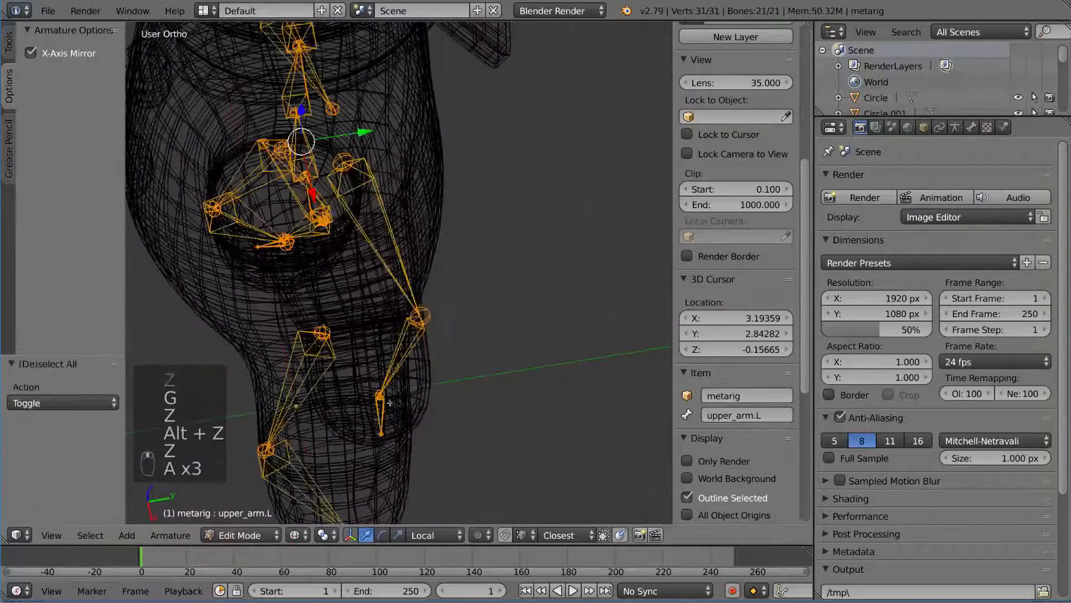
# Reposition the left shoulder joint, at the start of upper_arm.L, inside the upper end of the arm
pyautogui.moveTo(390, 402); pyautogui.dragTo(491, 334, button='middle')
pyautogui.scroll(-4, 475, 312)
pyautogui.keyDown('shift'); pyautogui.moveTo(417, 276); pyautogui.dragTo(468, 325, button='middle'); pyautogui.keyUp('shift')
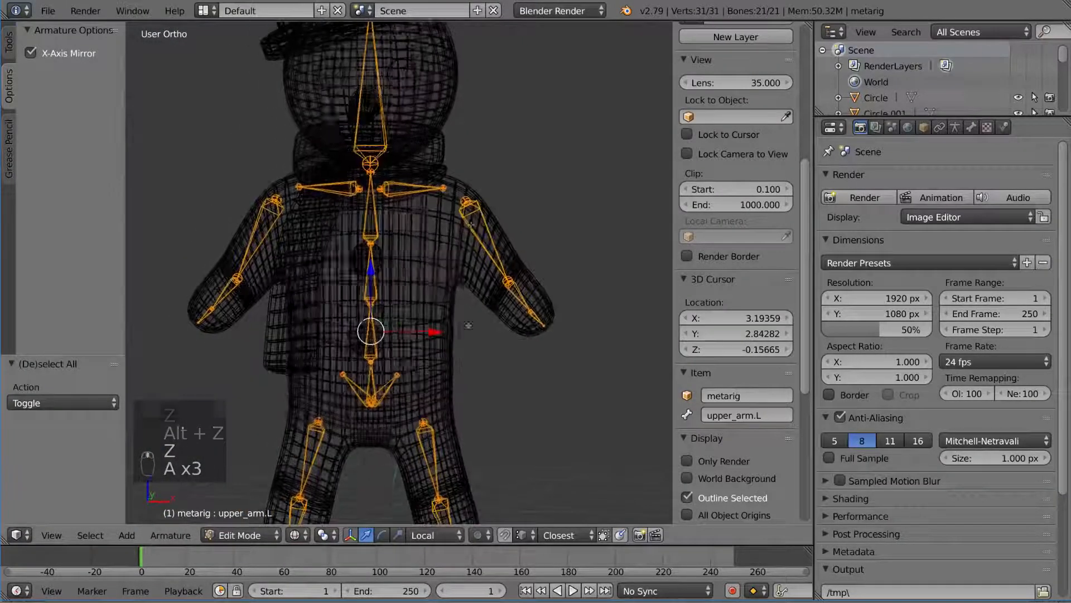
pyautogui.rightClick(467, 203)
pyautogui.press('g')
pyautogui.moveTo(461, 211); pyautogui.dragTo(316, 245, button='middle')
pyautogui.rightClick(403, 256)
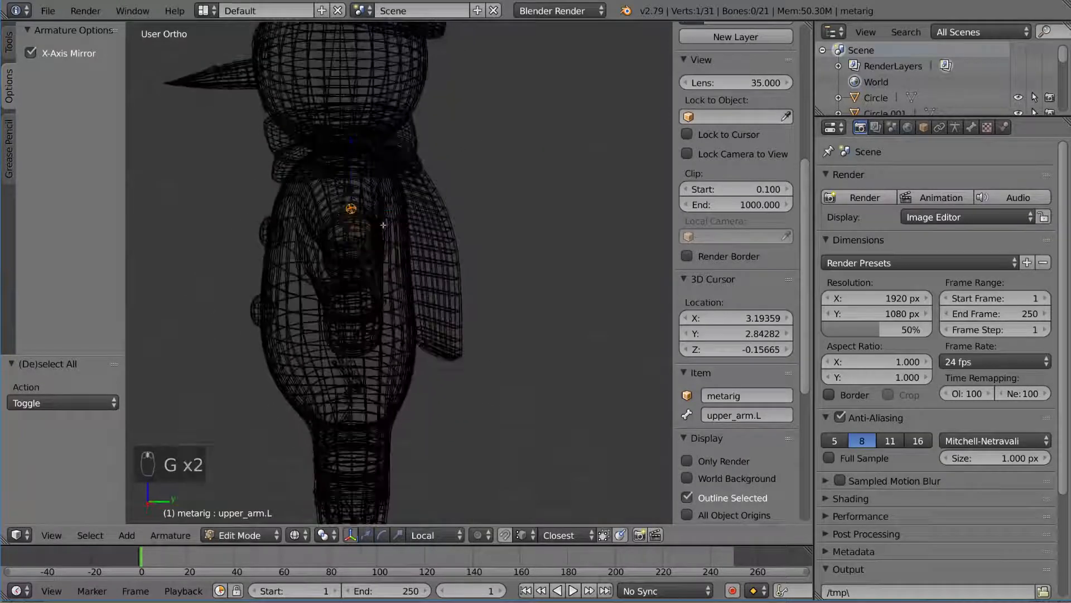
pyautogui.click(371, 222)
pyautogui.moveTo(371, 222); pyautogui.dragTo(487, 254, button='middle')
pyautogui.press('g')
pyautogui.click(479, 190)
# Examine the full bone chain and the left hip joint of thigh.L inside the body from several angles
pyautogui.scroll(-3, 479, 195)
pyautogui.press('a')
pyautogui.press('a')
pyautogui.press('a')
pyautogui.moveTo(455, 314); pyautogui.dragTo(569, 289, button='middle')
pyautogui.rightClick(412, 278)
pyautogui.scroll(8, 441, 279)
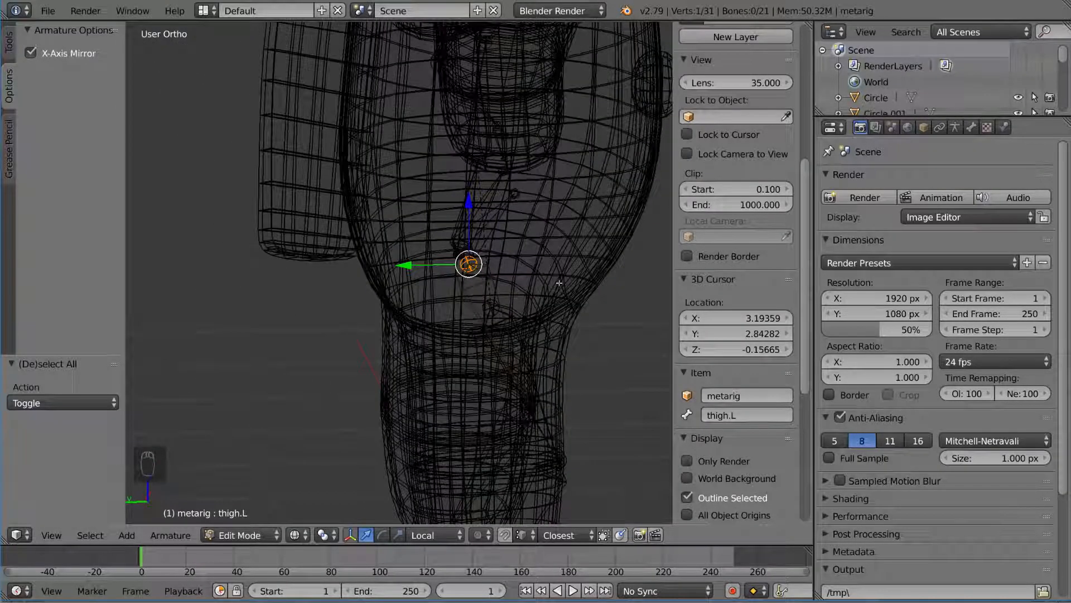
pyautogui.moveTo(527, 288); pyautogui.dragTo(442, 302, button='middle')
pyautogui.scroll(-3, 500, 273)
pyautogui.scroll(-4, 441, 302)
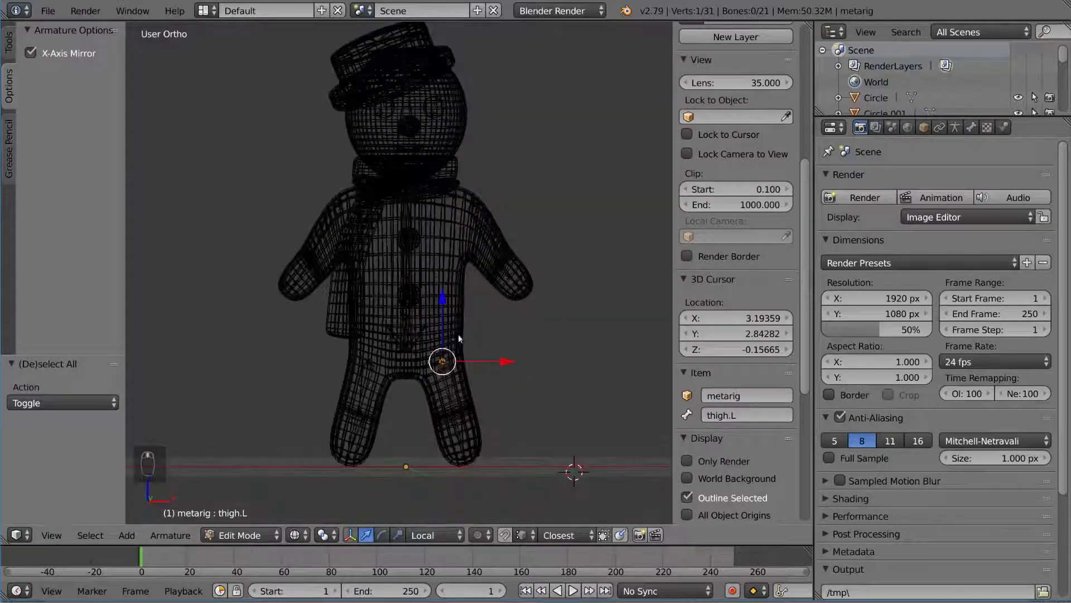
# Return the metarig to Object Mode and check all its bones against the body in textured and wireframe display
pyautogui.press('Tab')
pyautogui.press('z')
pyautogui.hotkey('alt', 'z')
pyautogui.scroll(-2, 503, 325)
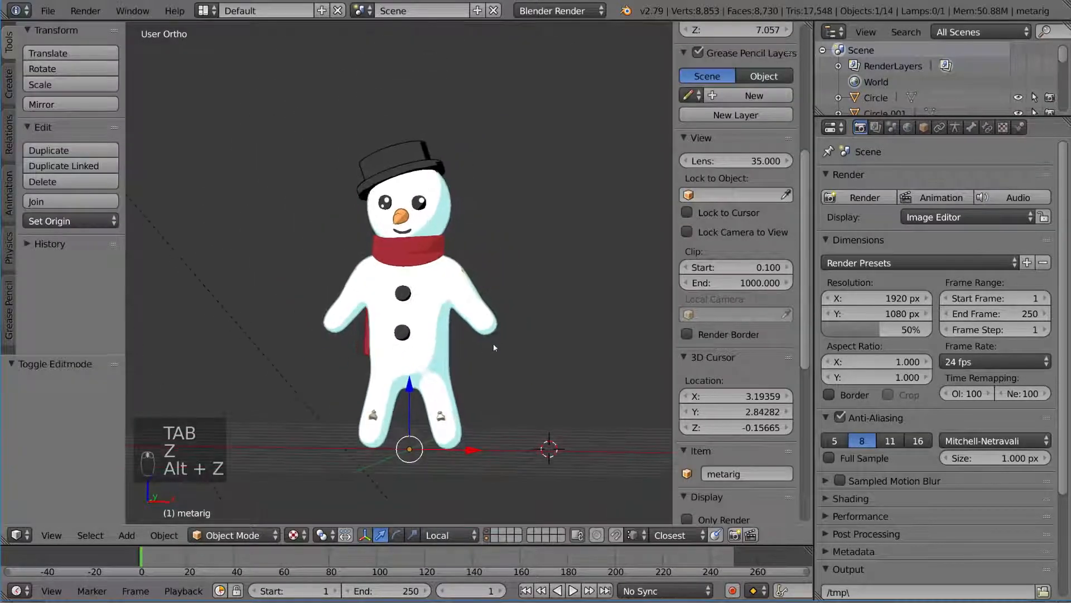
pyautogui.moveTo(505, 365)
pyautogui.mouseDown(button='middle')
pyautogui.moveTo(503, 299)
pyautogui.moveTo(475, 317)
pyautogui.moveTo(447, 313)
pyautogui.moveTo(519, 311)
pyautogui.moveTo(522, 357)
pyautogui.moveTo(505, 310)
pyautogui.moveTo(423, 234)
pyautogui.moveTo(500, 294)
pyautogui.mouseUp(button='middle')
pyautogui.scroll(3, 519, 340)
pyautogui.scroll(-1, 504, 311)
pyautogui.press('z')
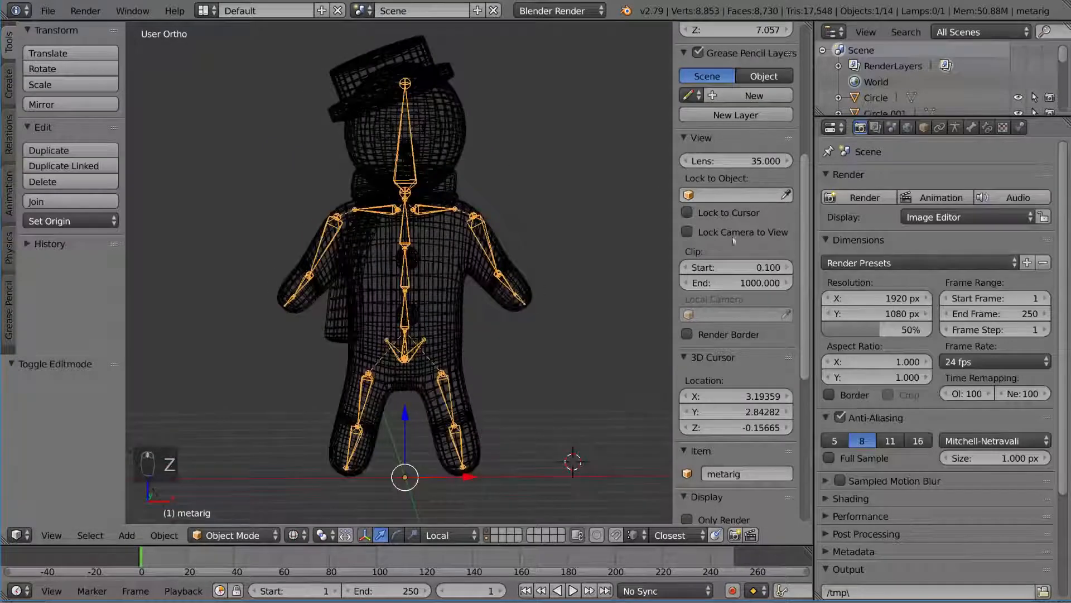
# Turn on X-Ray display for the metarig and return the viewport to textured shading
pyautogui.click(956, 127)
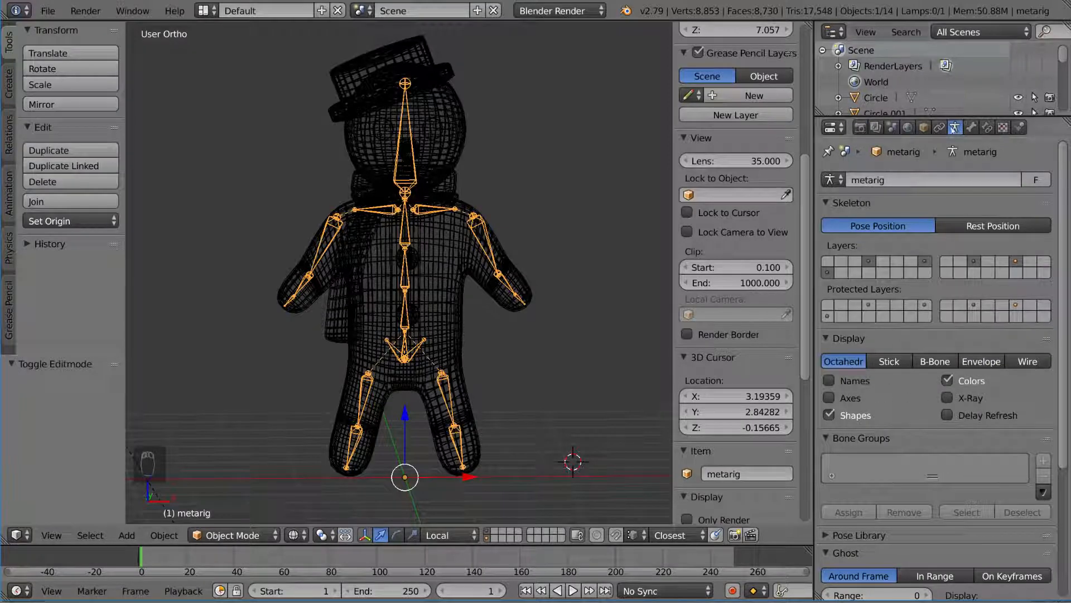
pyautogui.scroll(-5, 862, 409)
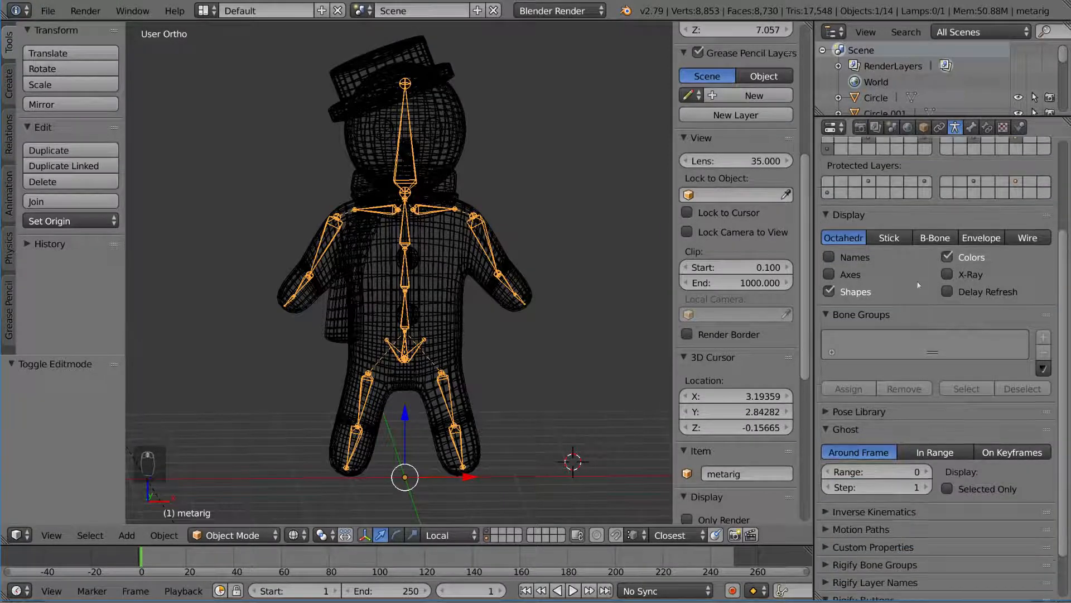
pyautogui.press('z')
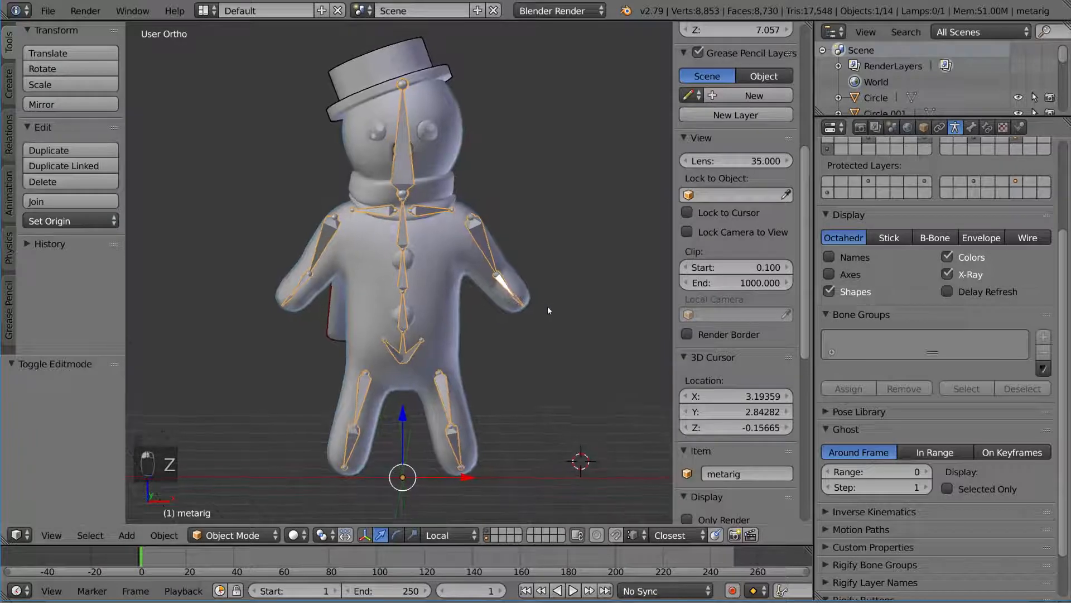
pyautogui.hotkey('alt', 'z')
pyautogui.moveTo(536, 308); pyautogui.dragTo(478, 317, button='middle')
pyautogui.scroll(2, 477, 316)
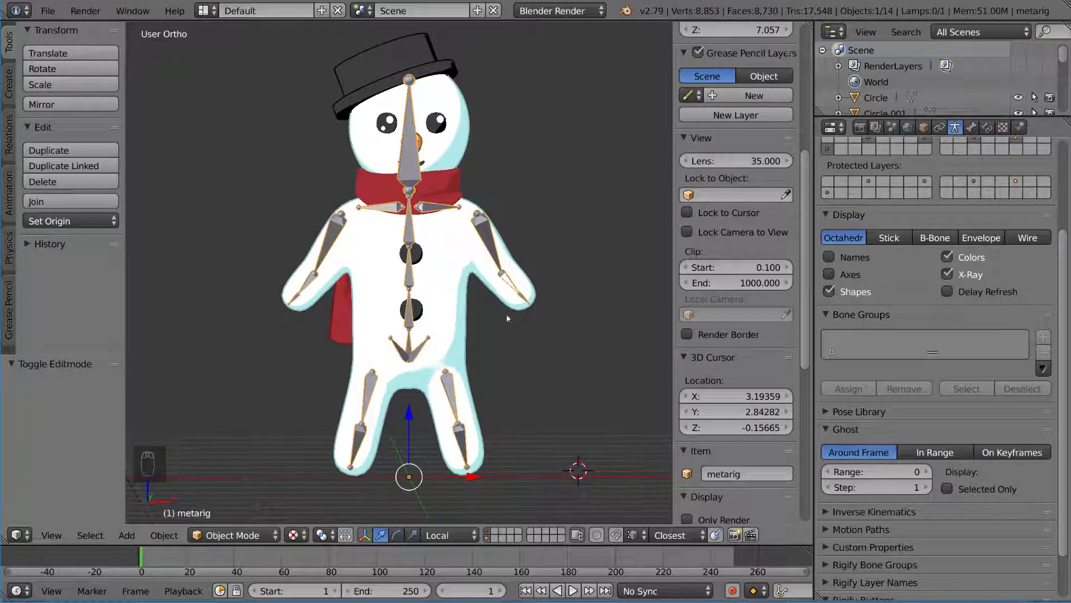
# Try to parent the snowman's body mesh to the metarig
pyautogui.rightClick(467, 300)
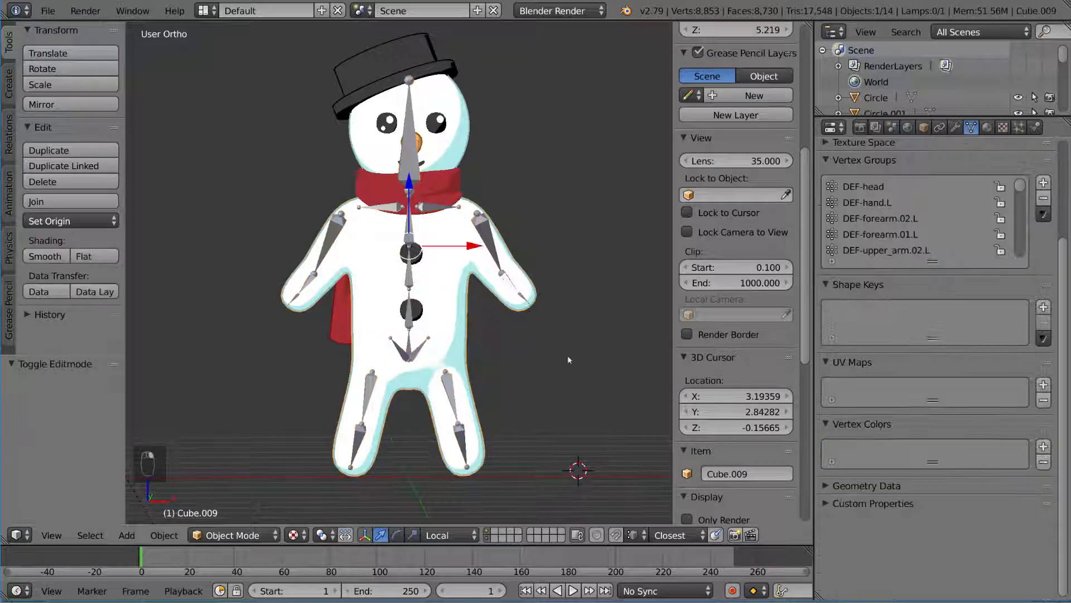
pyautogui.moveTo(510, 225); pyautogui.dragTo(490, 260, button='middle')
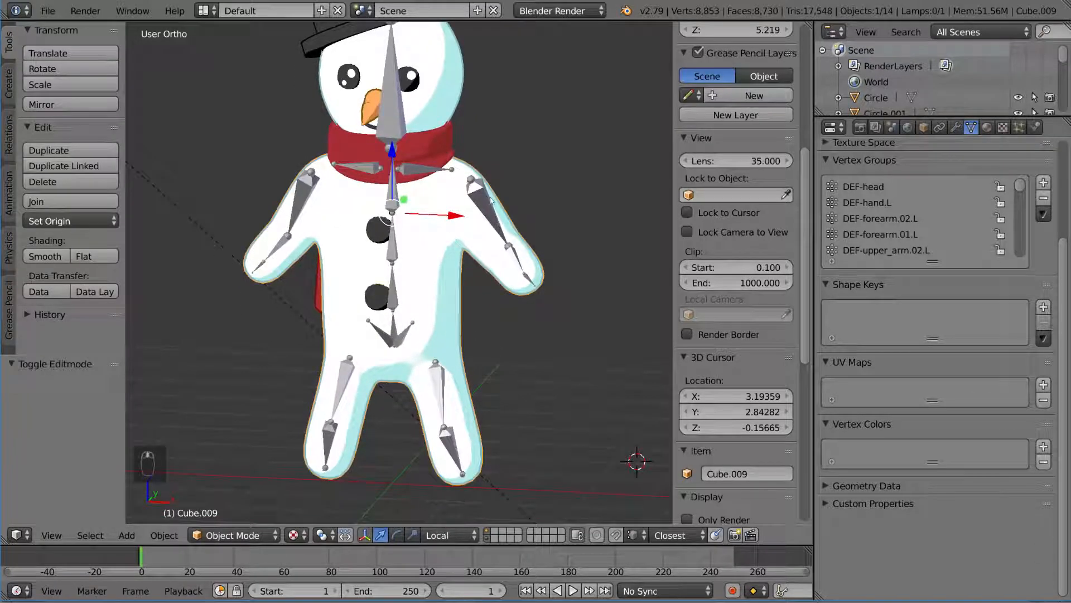
pyautogui.press('z')
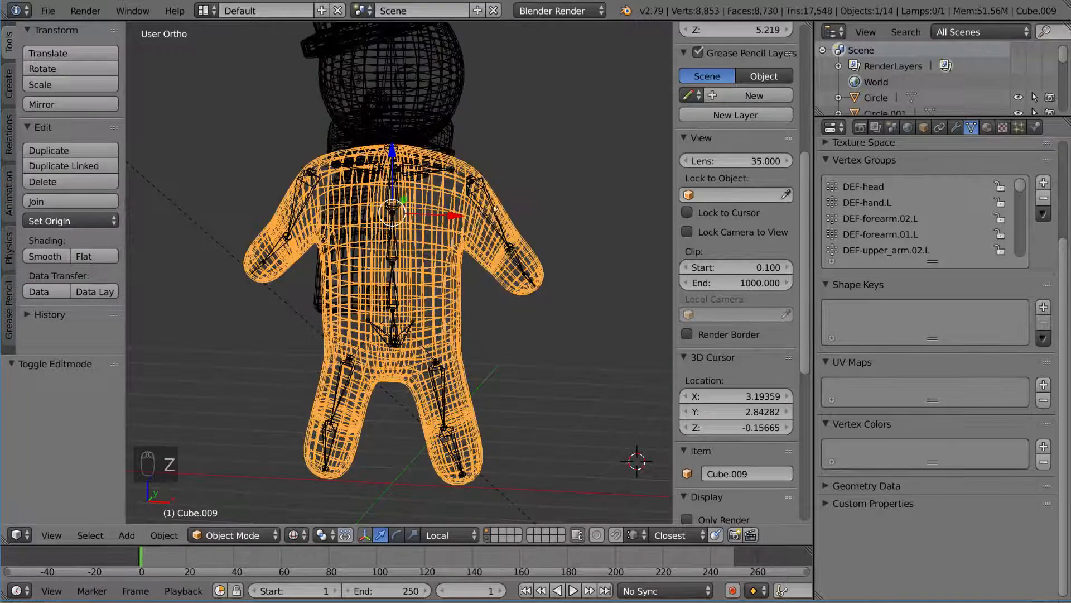
pyautogui.keyDown('shift'); pyautogui.rightClick(494, 208); pyautogui.keyUp('shift')
pyautogui.moveTo(516, 270)
pyautogui.mouseDown(button='middle')
pyautogui.moveTo(529, 270)
pyautogui.moveTo(530, 314)
pyautogui.moveTo(614, 299)
pyautogui.moveTo(529, 298)
pyautogui.moveTo(541, 283)
pyautogui.moveTo(544, 294)
pyautogui.mouseUp(button='middle')
pyautogui.hotkey('alt', 'z')
pyautogui.scroll(-2, 531, 300)
pyautogui.hotkey('ctrl', 'p')
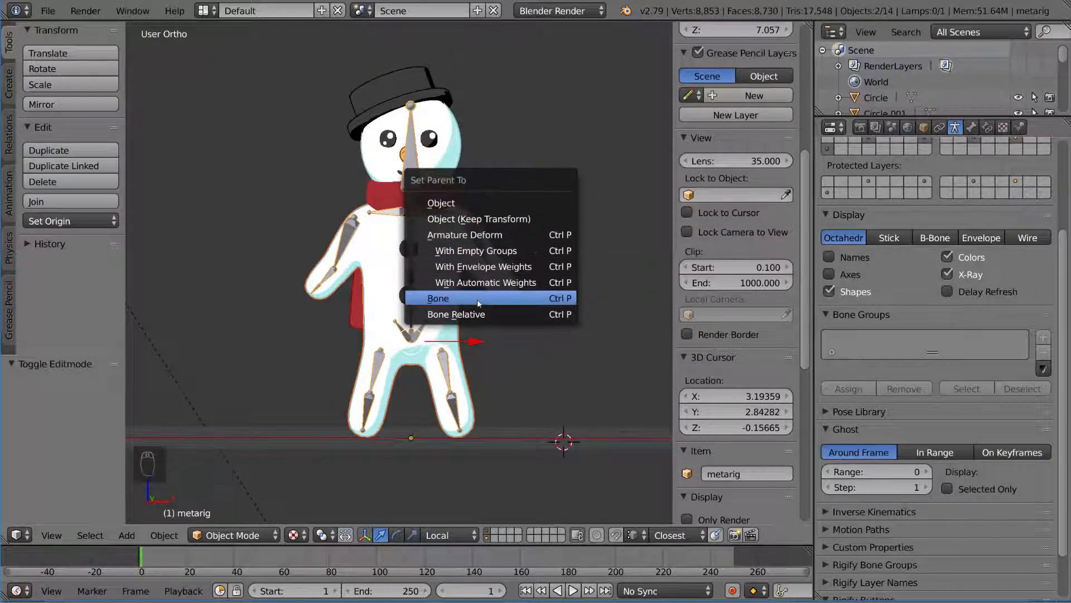
pyautogui.click(523, 253)
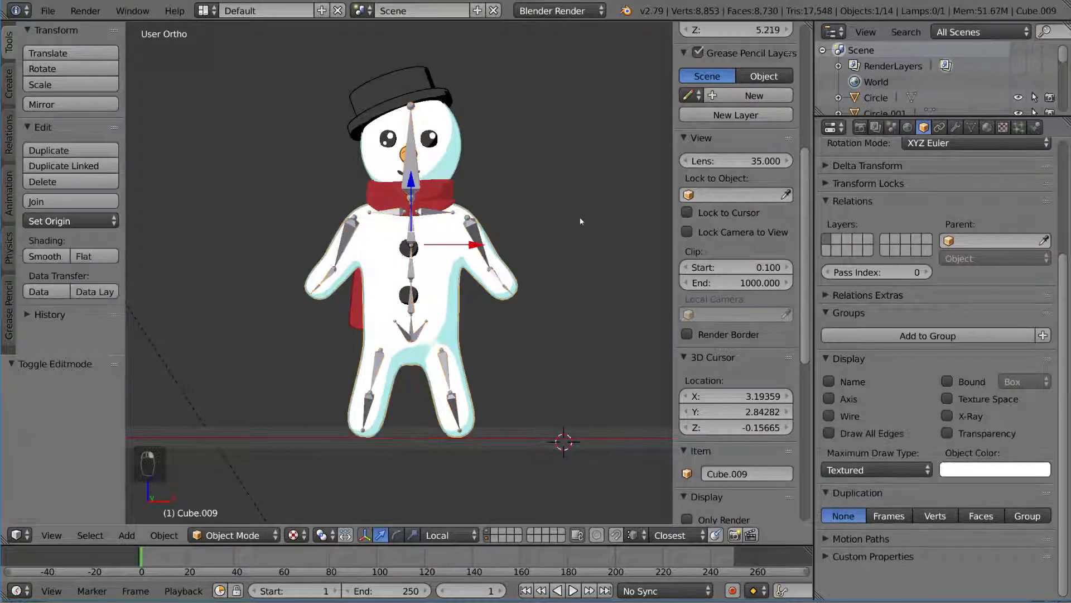
# Remove all of the body mesh's old vertex groups and parent the mesh to the metarig with automatic weights
pyautogui.click(971, 129)
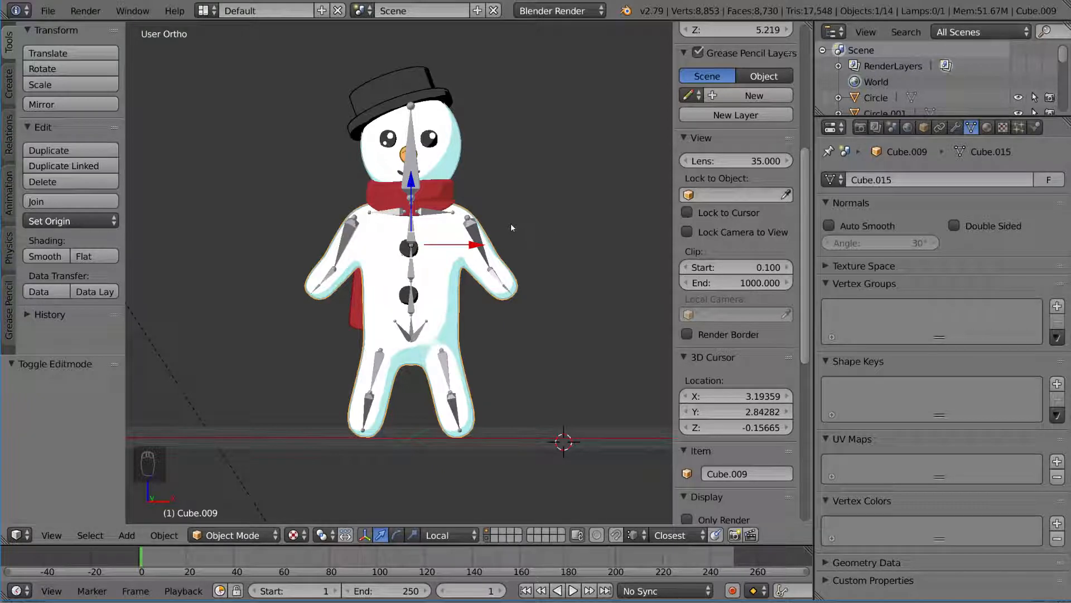
pyautogui.keyDown('shift'); pyautogui.rightClick(481, 239); pyautogui.keyUp('shift')
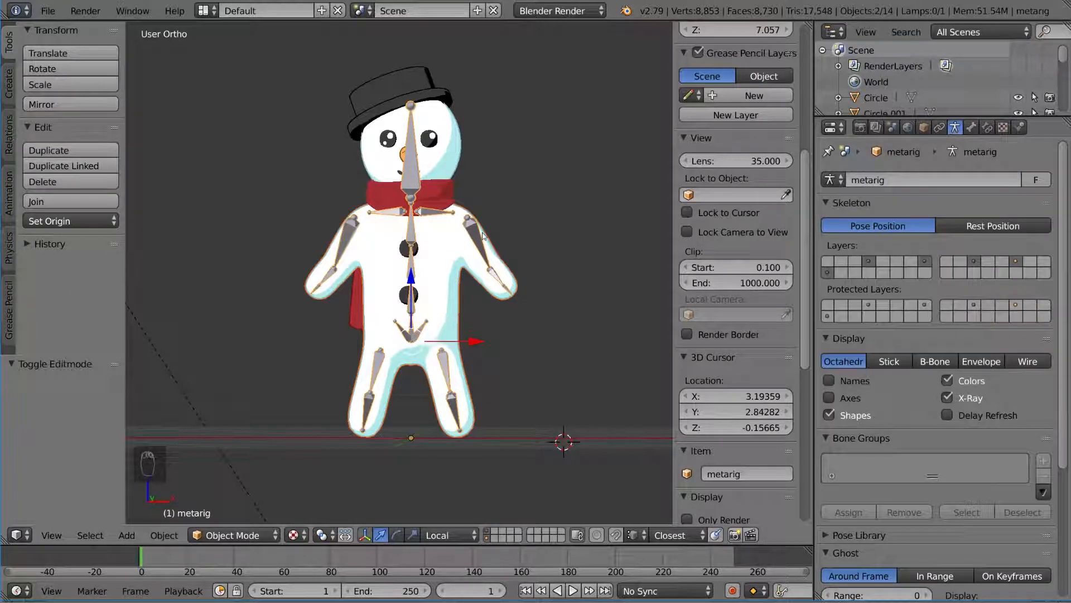
pyautogui.hotkey('ctrl', 'p')
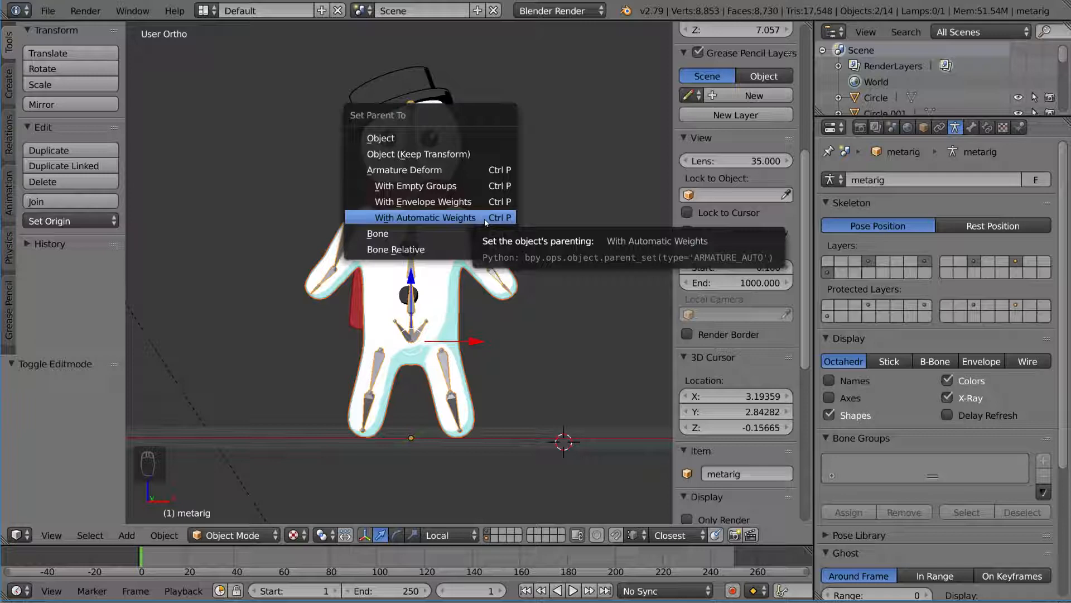
pyautogui.click(484, 223)
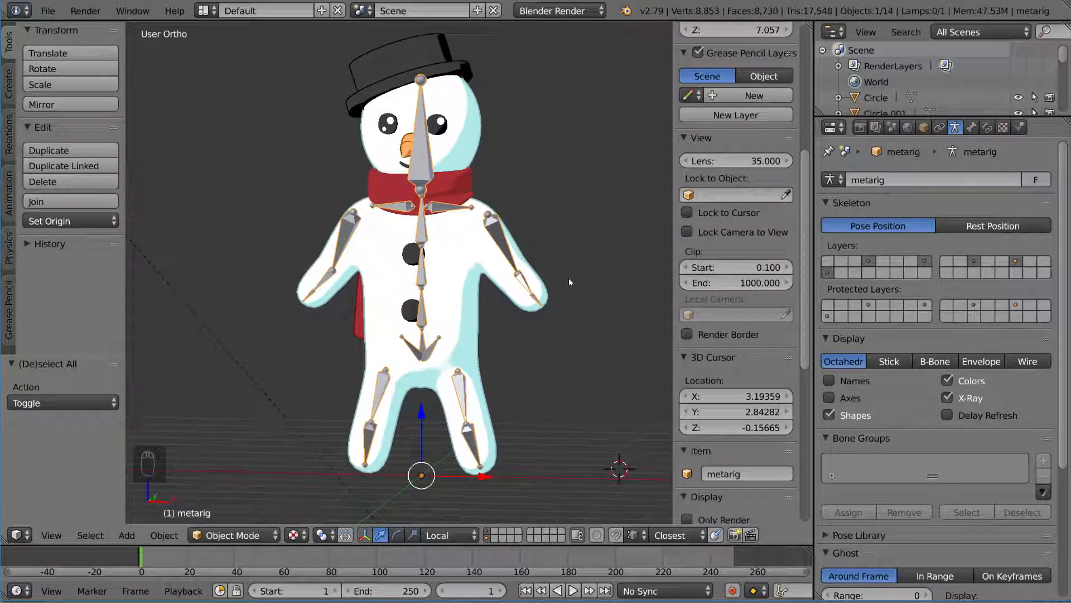
# Test the body's deformation in Pose Mode by rotating upper_arm.L and the head bone spine.006, cancelling each rotation
pyautogui.hotkey('ctrl', 'Tab')
pyautogui.press('r')
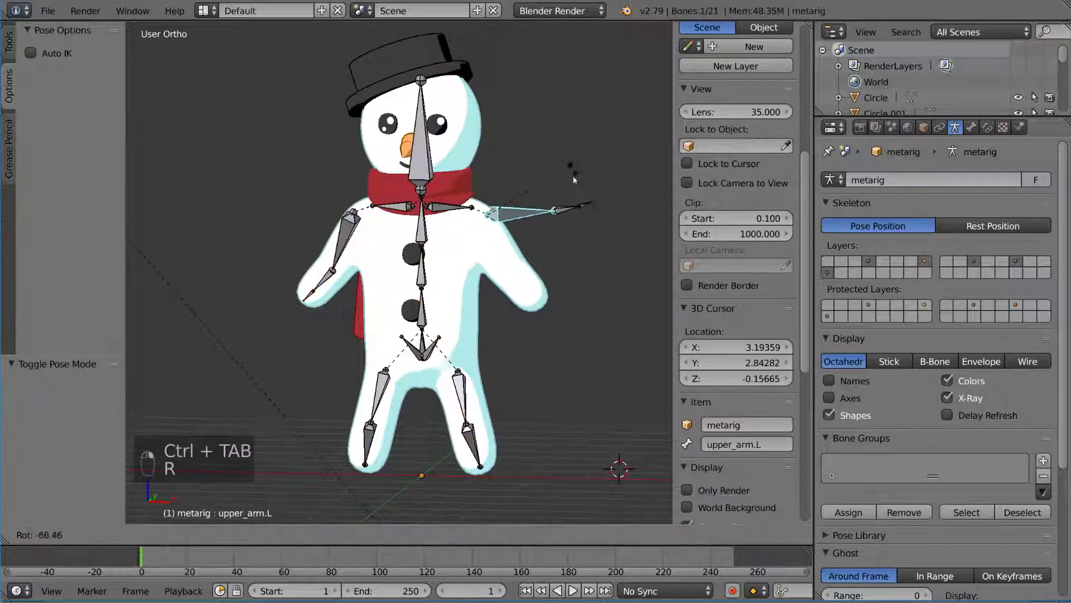
pyautogui.press('r')
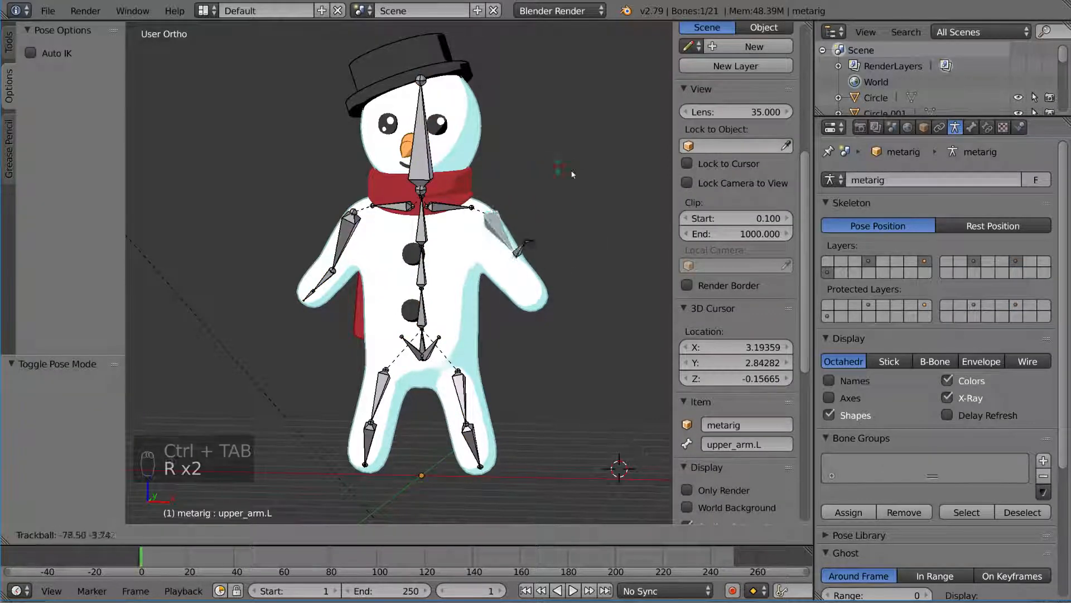
pyautogui.rightClick(570, 172)
pyautogui.rightClick(426, 172)
pyautogui.press('r')
pyautogui.rightClick(433, 162)
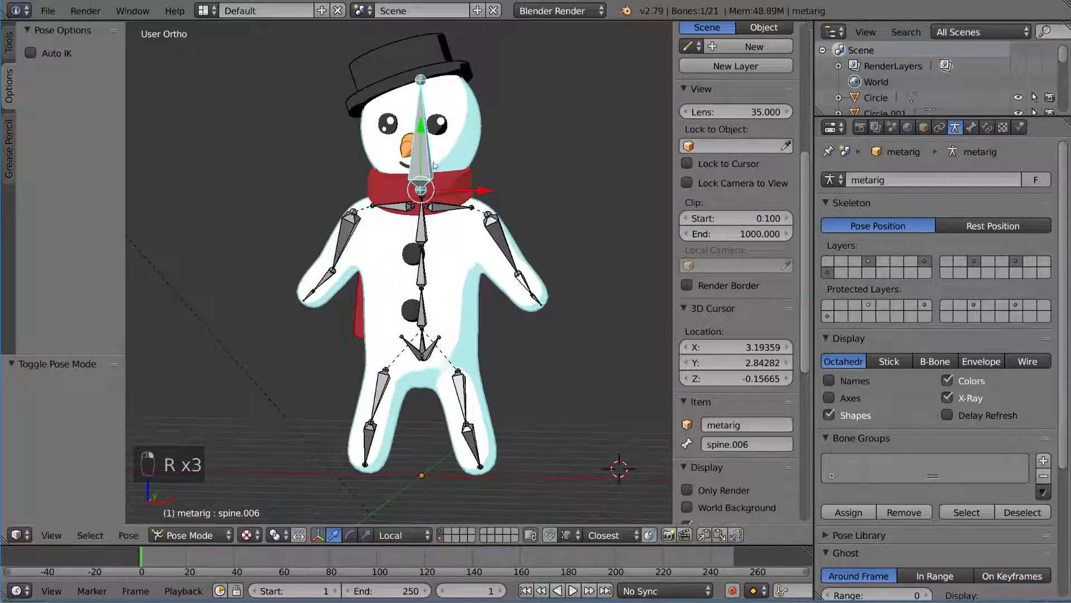
# Test-rotate the right upper arm and spine.001 bones, cancelling each rotation, and return to Object Mode
pyautogui.rightClick(356, 227)
pyautogui.press('r')
pyautogui.rightClick(416, 250)
pyautogui.rightClick(424, 304)
pyautogui.press('r')
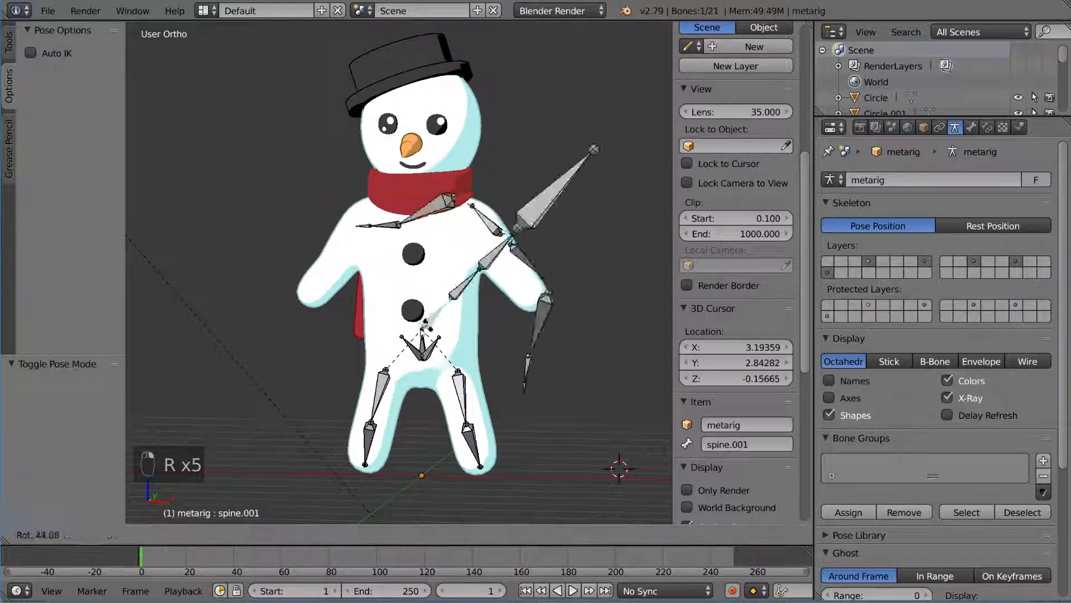
pyautogui.rightClick(430, 284)
pyautogui.hotkey('ctrl', 'Tab')
# Parent the snowman's body, head, hat and scarf together to the metarig with automatic weights
pyautogui.keyDown('shift'); pyautogui.moveTo(549, 291); pyautogui.dragTo(548, 239, button='middle'); pyautogui.keyUp('shift')
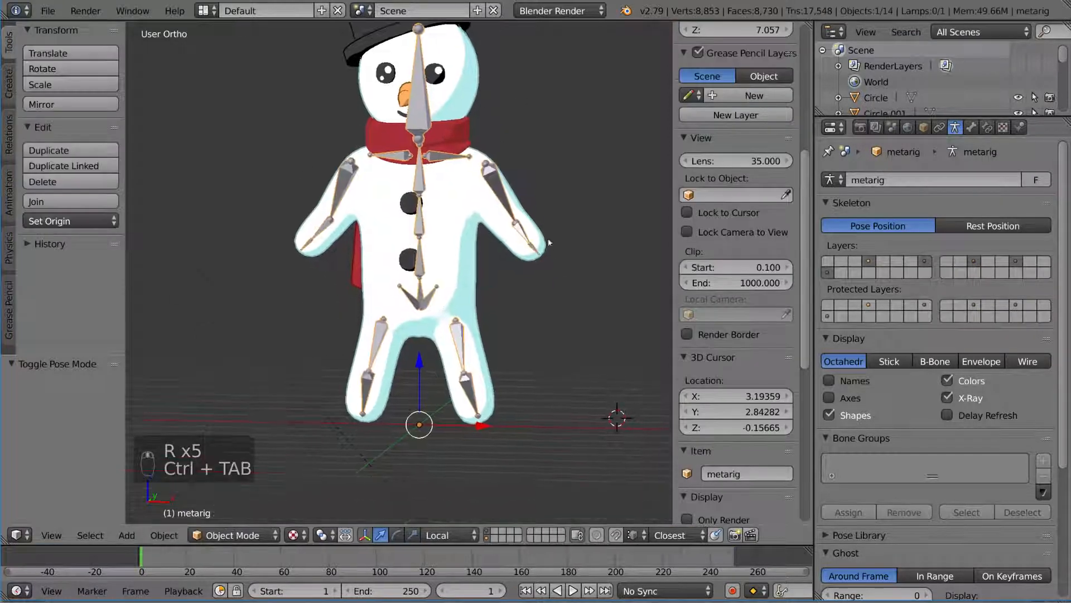
pyautogui.rightClick(540, 242)
pyautogui.keyDown('shift'); pyautogui.rightClick(495, 177); pyautogui.keyUp('shift')
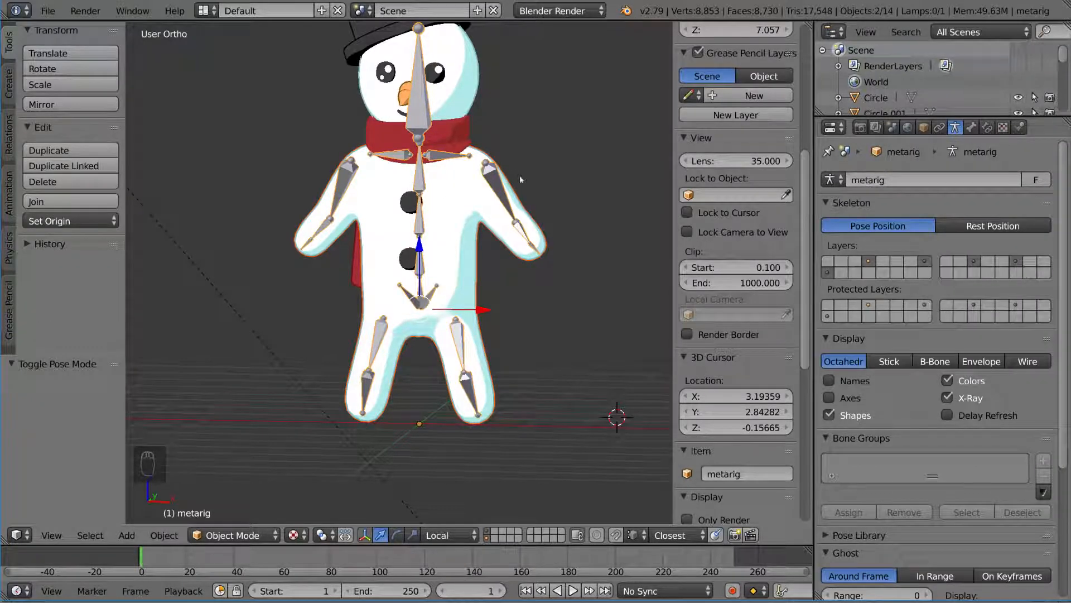
pyautogui.rightClick(528, 212)
pyautogui.keyDown('shift'); pyautogui.rightClick(483, 85); pyautogui.keyUp('shift')
pyautogui.keyDown('shift'); pyautogui.moveTo(484, 84); pyautogui.dragTo(505, 144, button='middle'); pyautogui.keyUp('shift')
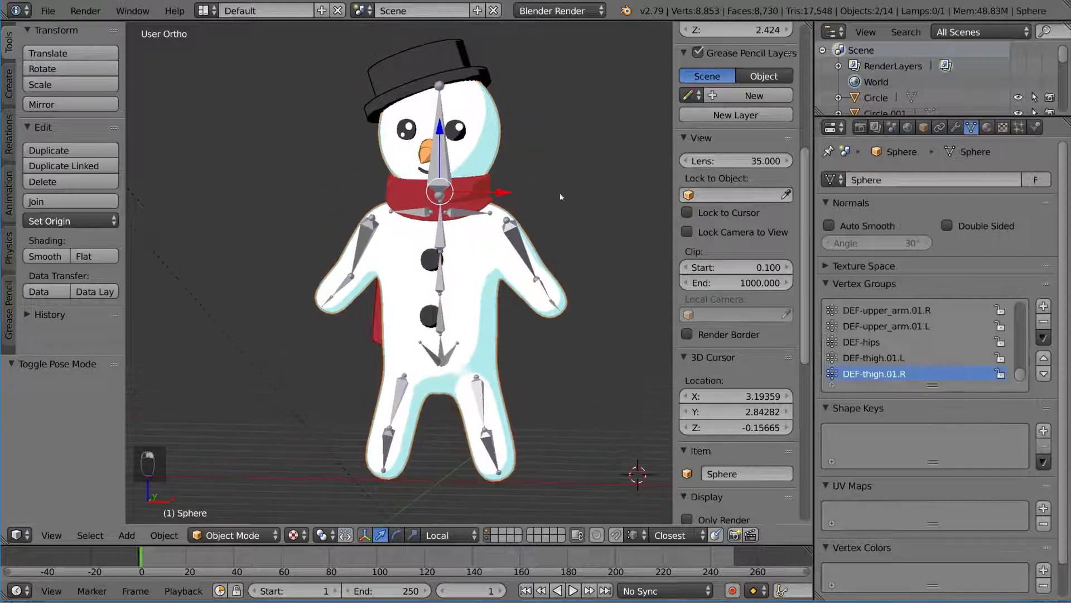
pyautogui.keyDown('shift'); pyautogui.rightClick(472, 75); pyautogui.keyUp('shift')
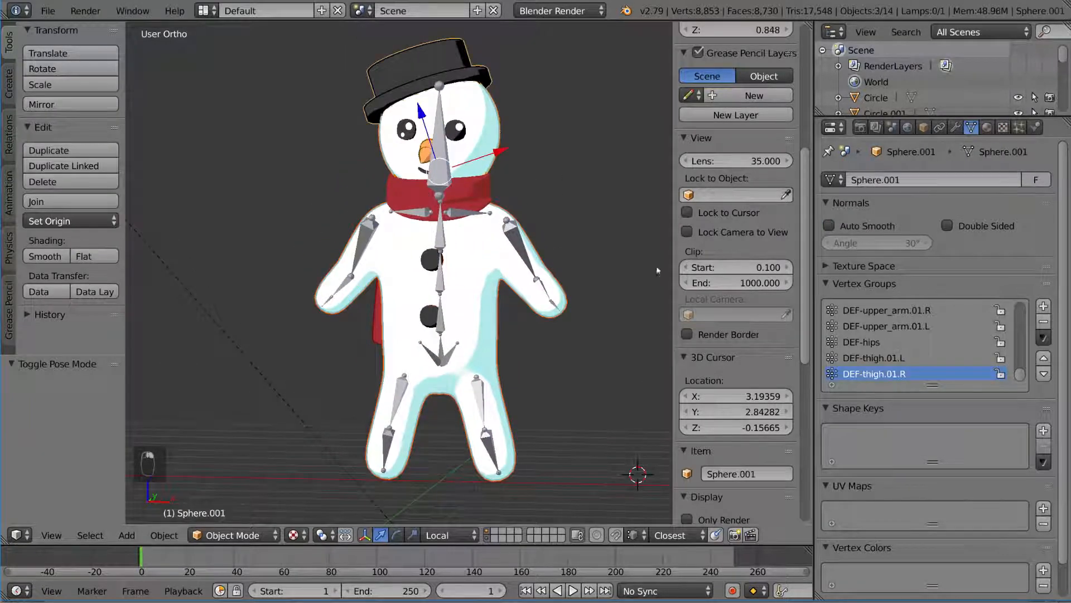
pyautogui.keyDown('shift'); pyautogui.rightClick(487, 191); pyautogui.keyUp('shift')
pyautogui.keyDown('shift'); pyautogui.rightClick(530, 282); pyautogui.keyUp('shift')
pyautogui.keyDown('shift'); pyautogui.moveTo(531, 283); pyautogui.dragTo(527, 255, button='middle'); pyautogui.keyUp('shift')
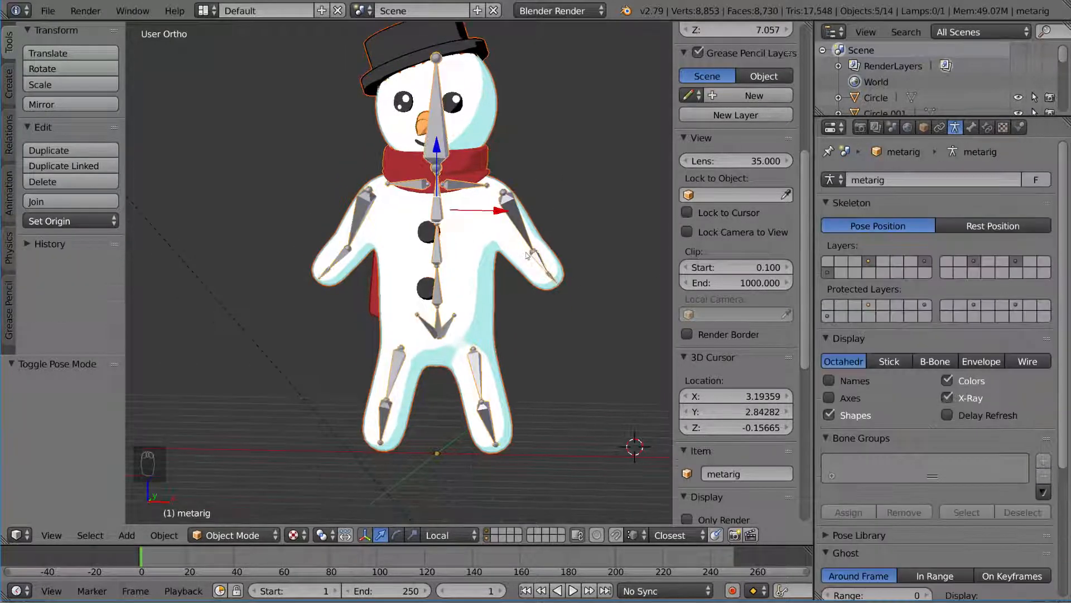
pyautogui.hotkey('ctrl', 'p')
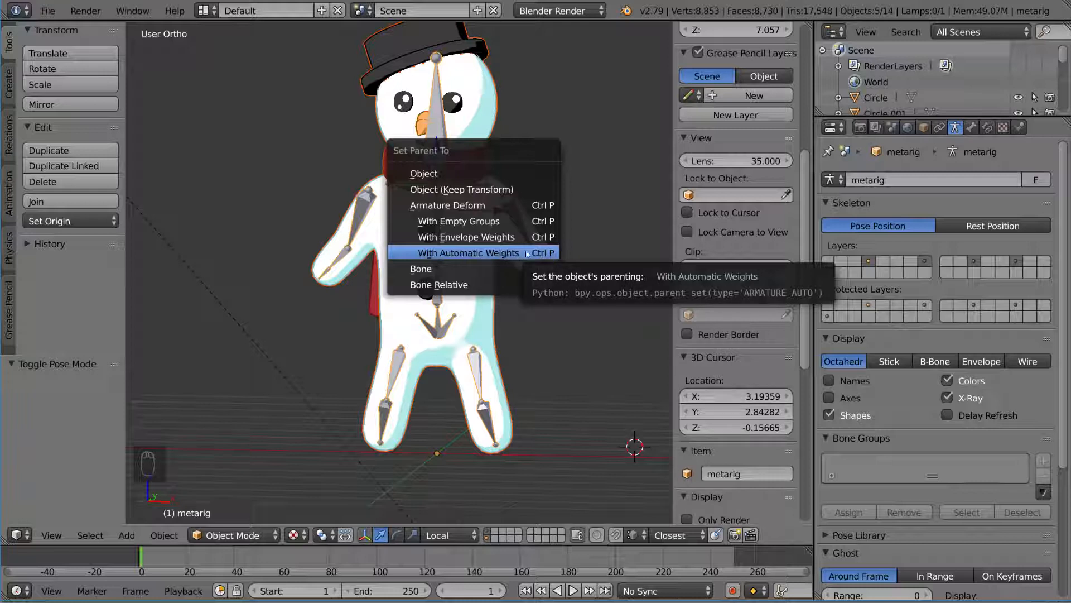
pyautogui.click(527, 253)
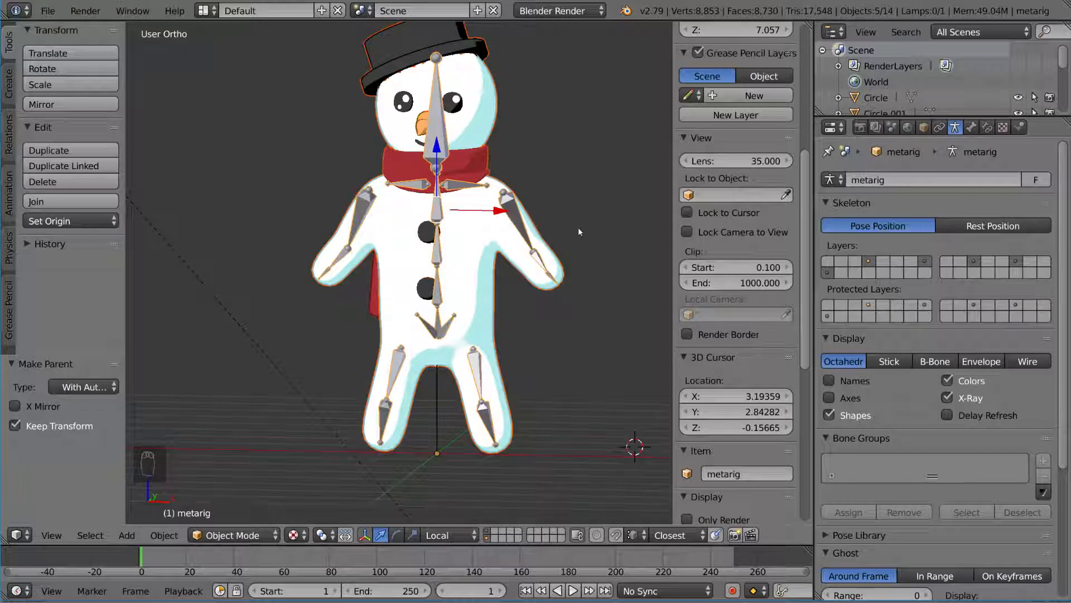
# Put the metarig in Pose Mode and test-rotate upper_arm.L and forearm.L, cancelling each rotation
pyautogui.rightClick(527, 226)
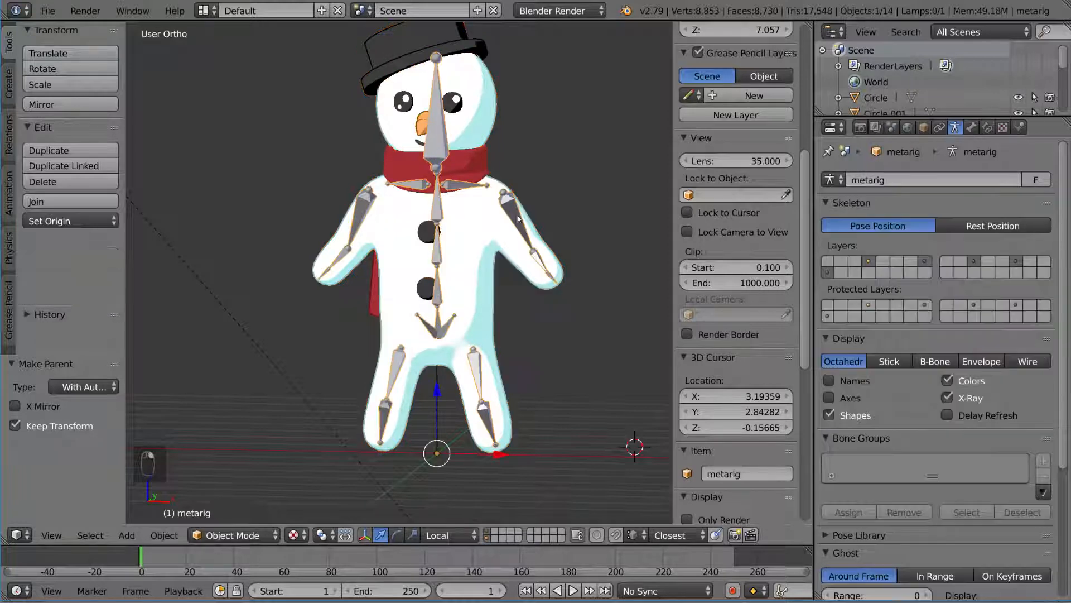
pyautogui.hotkey('ctrl', 'Tab')
pyautogui.rightClick(526, 231)
pyautogui.moveTo(527, 231); pyautogui.dragTo(567, 215, button='middle')
pyautogui.scroll(2, 567, 221)
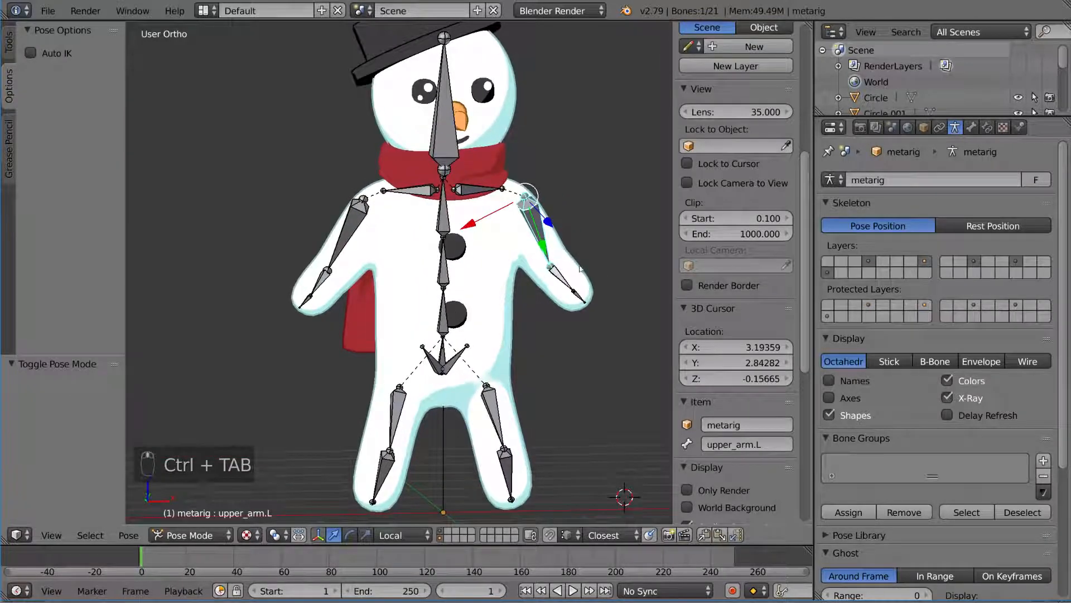
pyautogui.press('r')
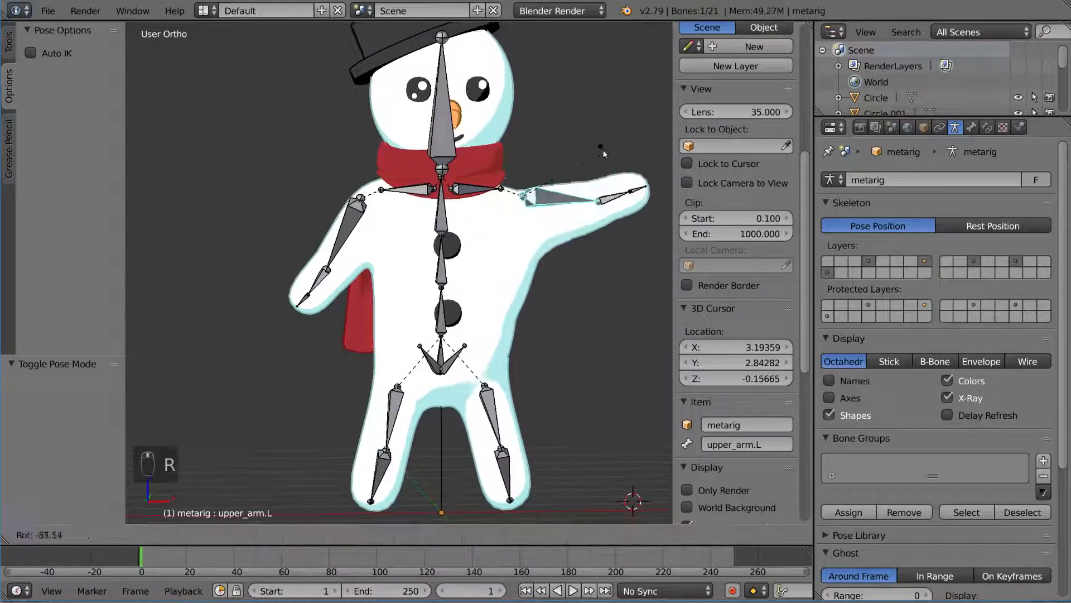
pyautogui.rightClick(588, 188)
pyautogui.rightClick(570, 280)
pyautogui.press('r')
pyautogui.press('r')
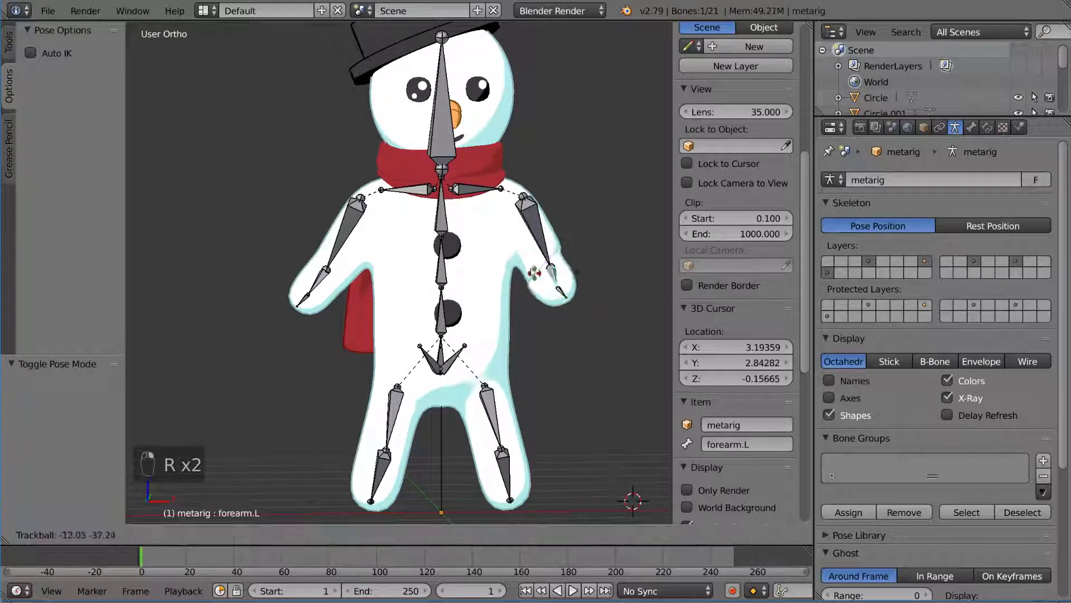
pyautogui.rightClick(566, 255)
# Test the right side's deformation by rotating upper_arm.R and thigh.R, cancelling each rotation
pyautogui.rightClick(352, 229)
pyautogui.press('r')
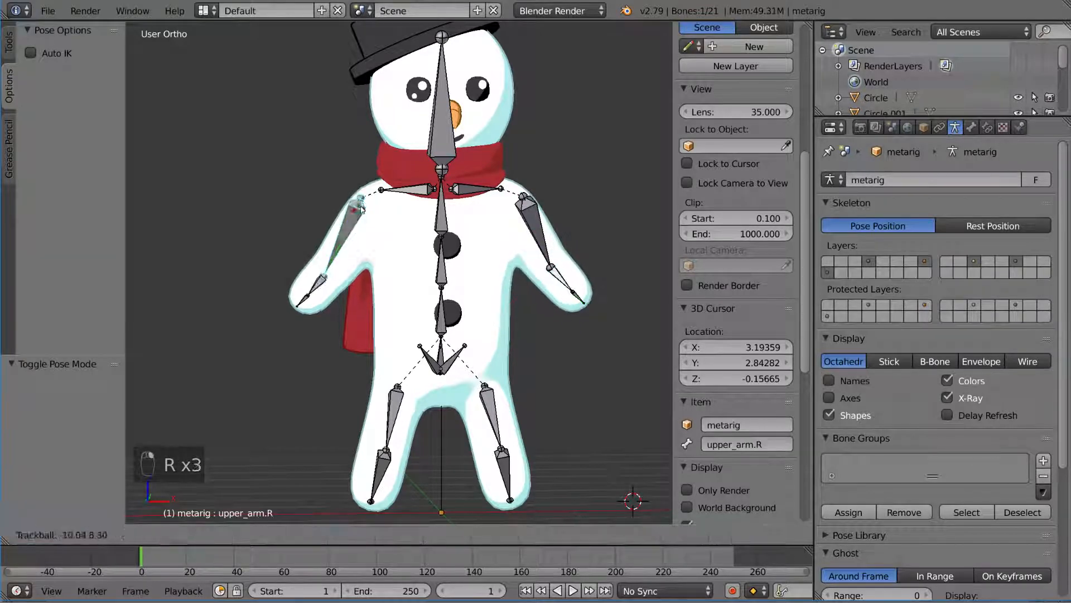
pyautogui.rightClick(405, 219)
pyautogui.rightClick(399, 401)
pyautogui.press('r')
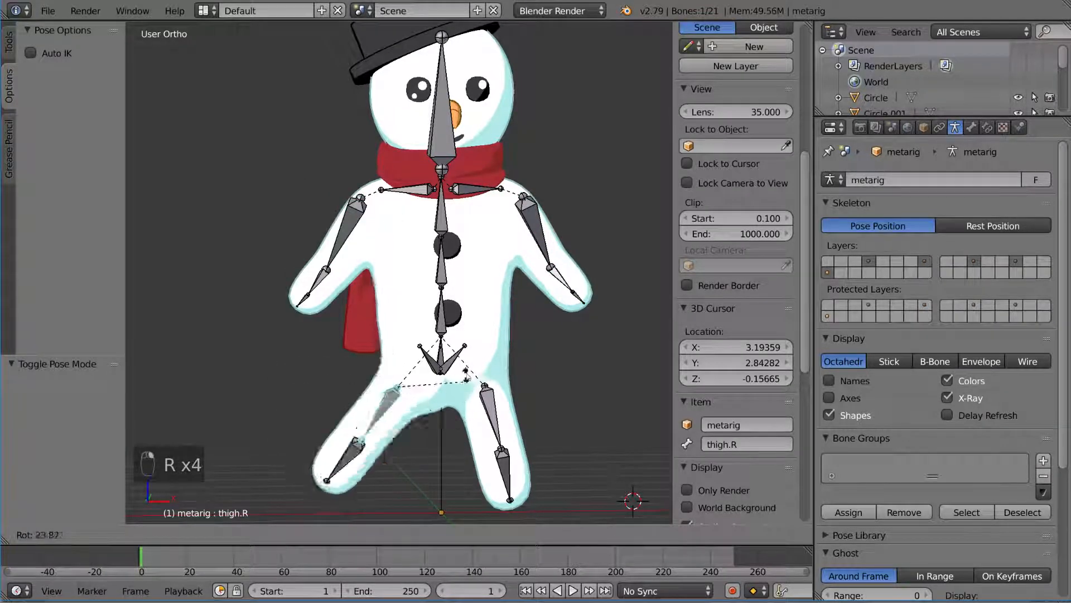
pyautogui.rightClick(463, 305)
# Test the left leg's deformation by rotating thigh.L in both directions, cancelling each rotation
pyautogui.rightClick(491, 407)
pyautogui.press('r')
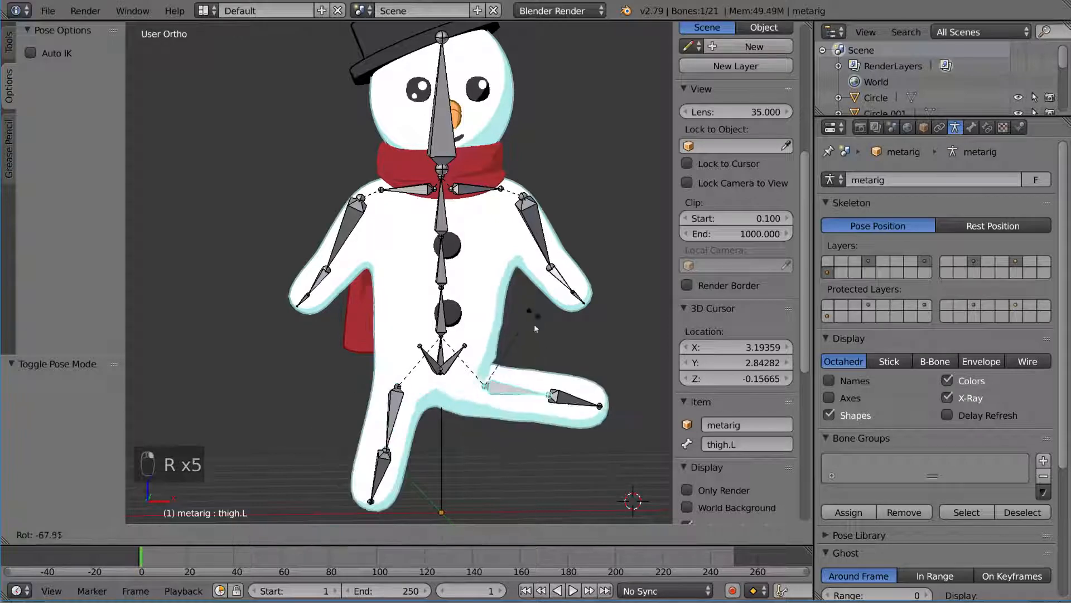
pyautogui.rightClick(522, 424)
pyautogui.press('r')
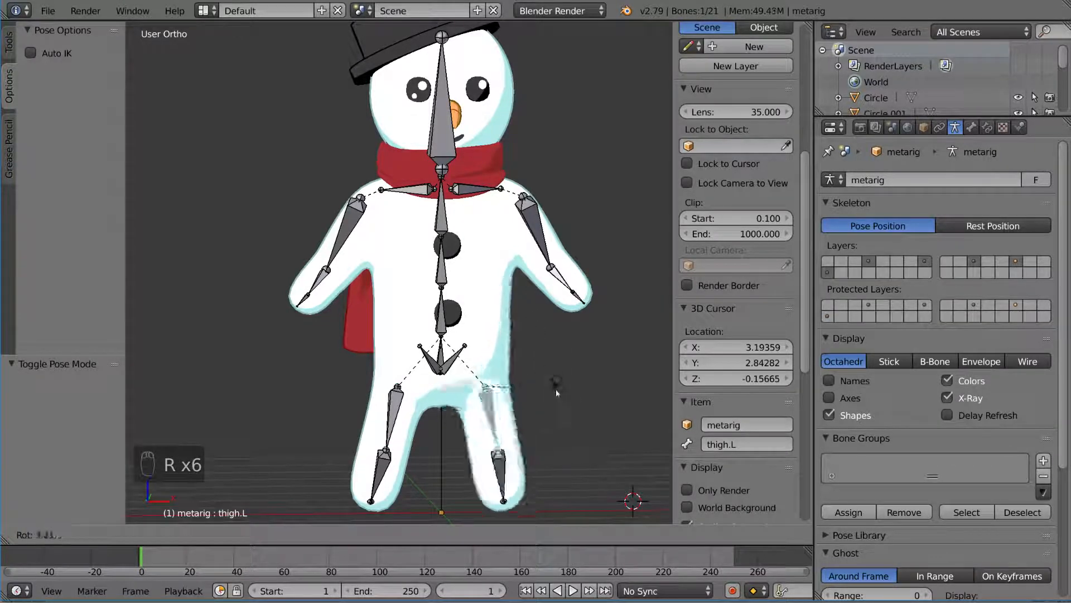
pyautogui.rightClick(541, 330)
# Test pelvis.L by rotating it and moving it, cancelling each transform
pyautogui.rightClick(460, 355)
pyautogui.press('r')
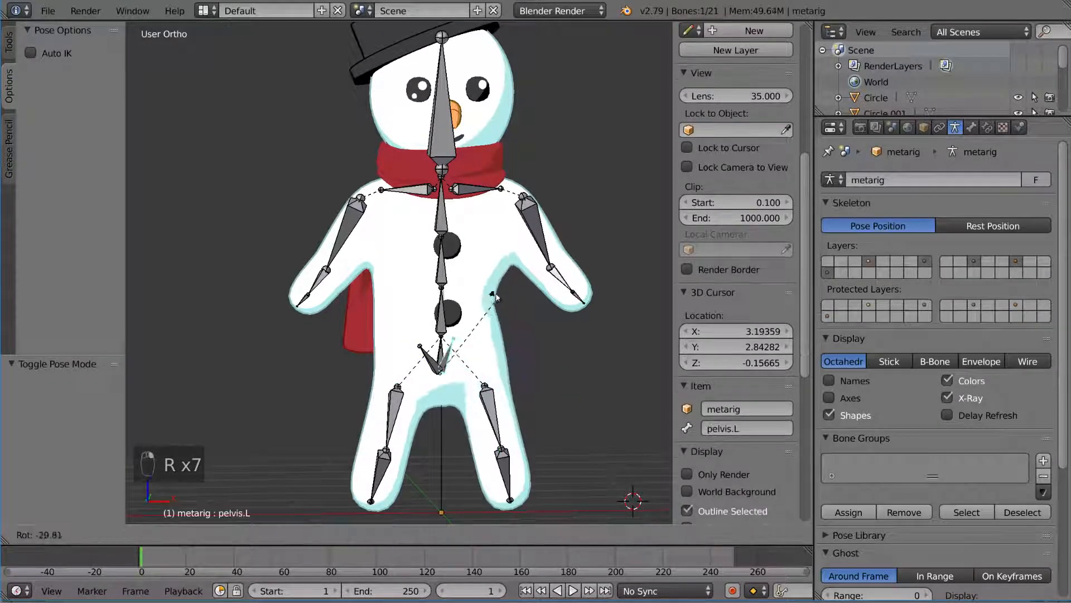
pyautogui.rightClick(514, 372)
pyautogui.press('g')
pyautogui.rightClick(487, 358)
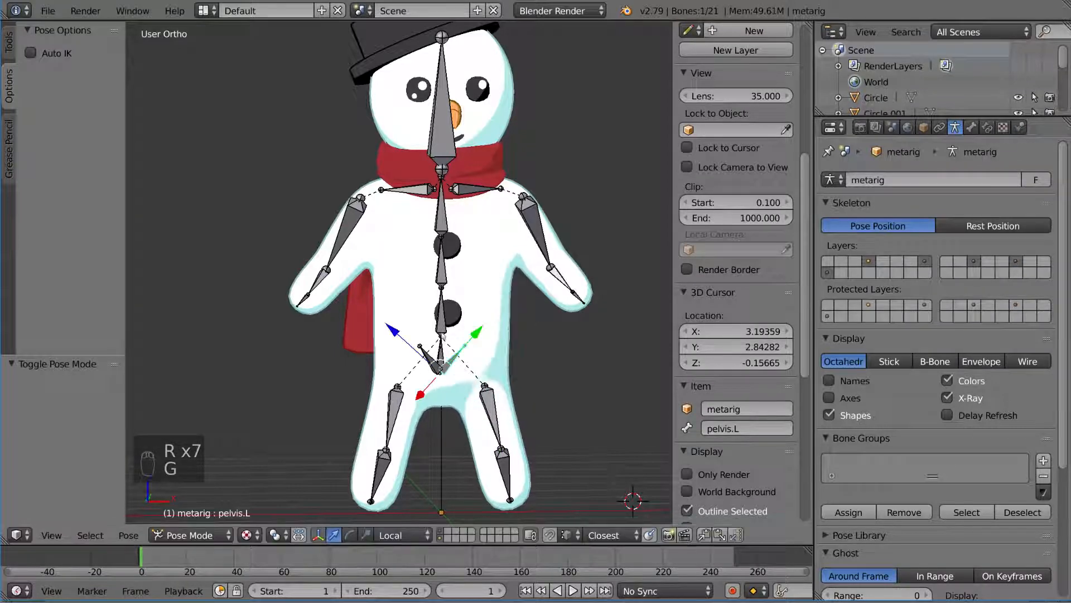
# Test-move the root spine bone to check how the whole snowman follows, discarding the move
pyautogui.rightClick(441, 357)
pyautogui.press('g')
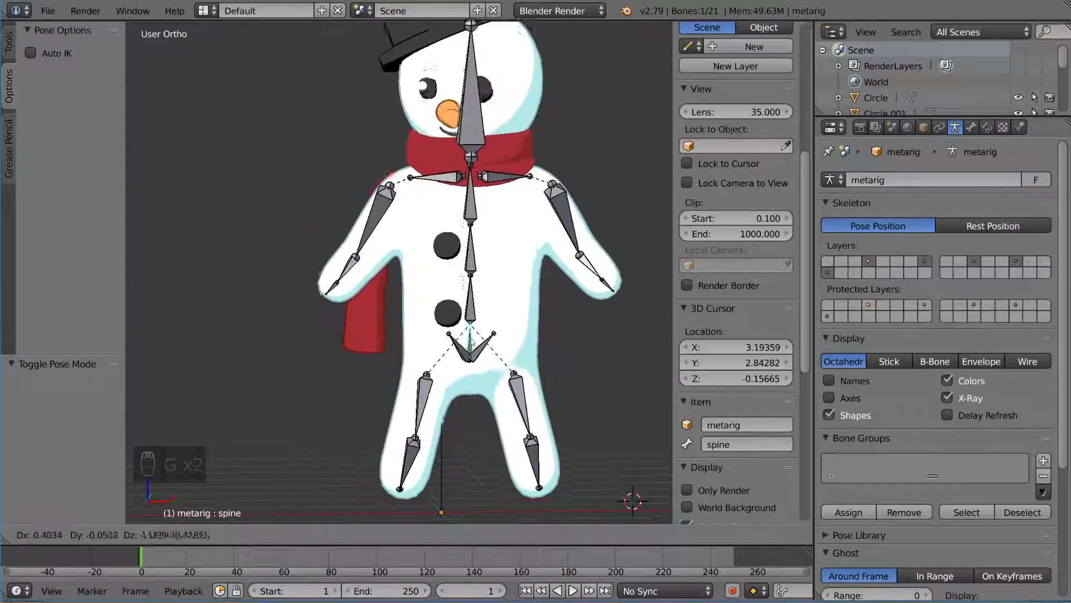
pyautogui.click(468, 311)
pyautogui.moveTo(467, 311); pyautogui.dragTo(456, 317, button='middle')
pyautogui.keyDown('shift'); pyautogui.moveTo(474, 228); pyautogui.dragTo(477, 262, button='middle'); pyautogui.keyUp('shift')
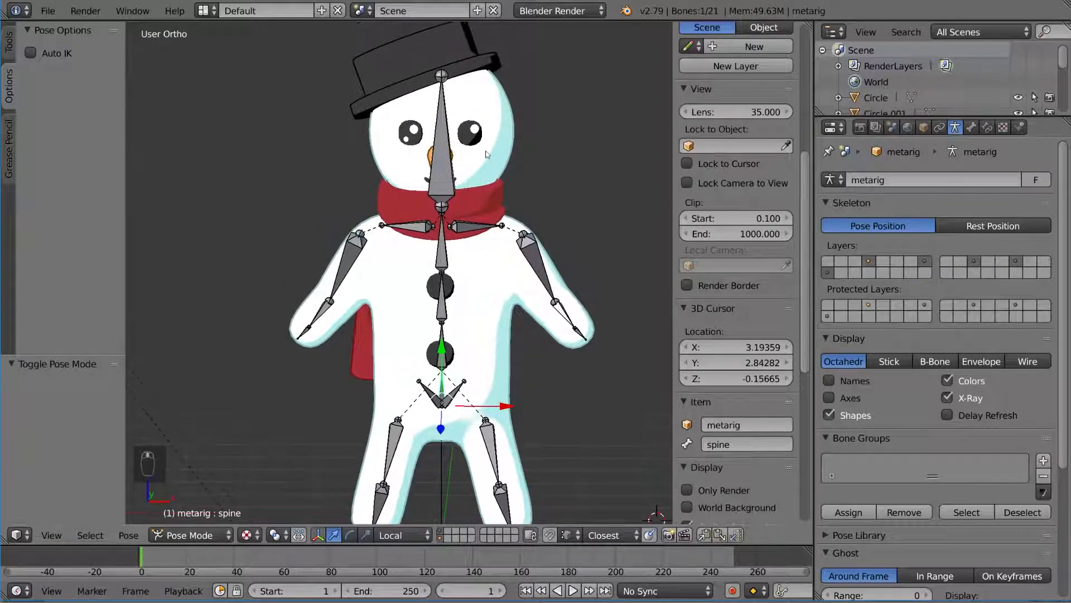
# With the head bone spine.006 active, select the snowman's eyes, nose and mouth together in Object Mode
pyautogui.moveTo(484, 151); pyautogui.dragTo(496, 272, button='middle')
pyautogui.rightClick(444, 121)
pyautogui.hotkey('ctrl', 'Tab')
pyautogui.rightClick(481, 265)
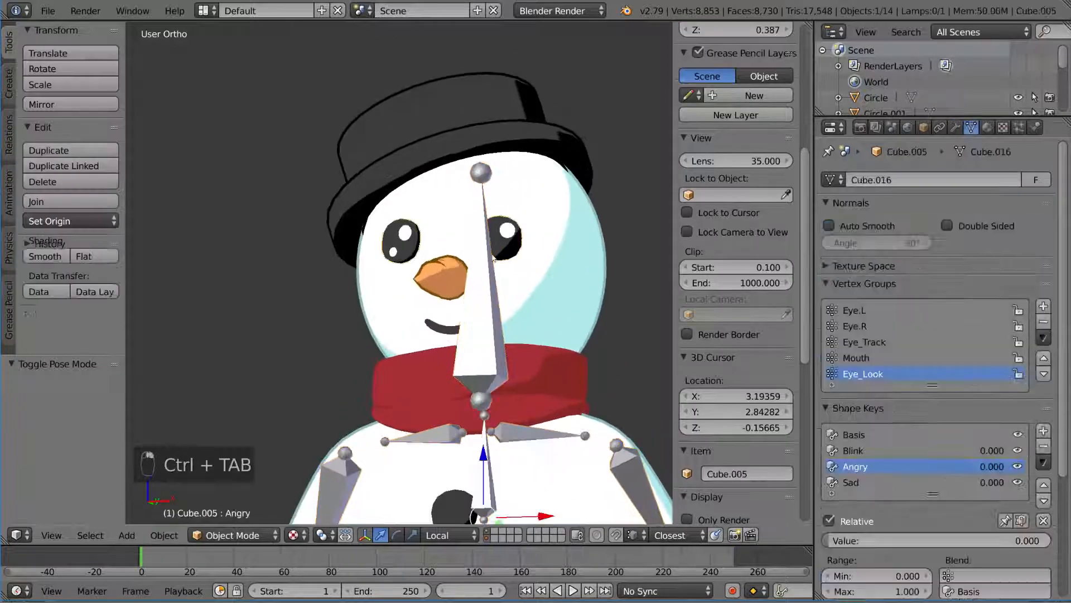
pyautogui.scroll(2, 481, 264)
pyautogui.scroll(1, 481, 265)
pyautogui.keyDown('shift'); pyautogui.rightClick(438, 290); pyautogui.keyUp('shift')
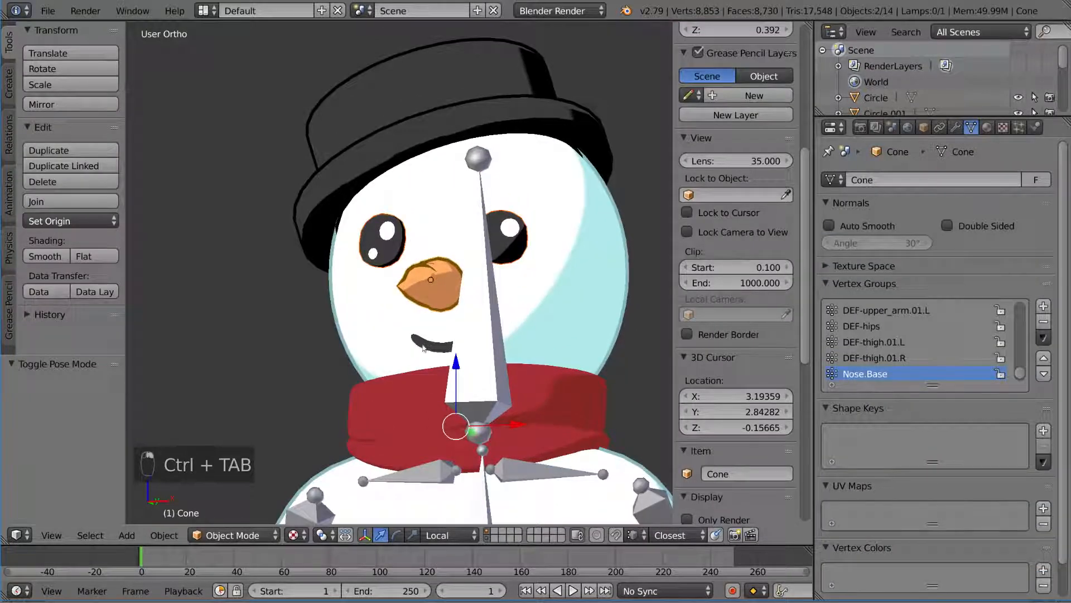
pyautogui.keyDown('shift'); pyautogui.rightClick(423, 349); pyautogui.keyUp('shift')
pyautogui.keyDown('shift'); pyautogui.moveTo(467, 341); pyautogui.dragTo(462, 313, button='middle'); pyautogui.keyUp('shift')
pyautogui.keyDown('shift'); pyautogui.rightClick(486, 305); pyautogui.keyUp('shift')
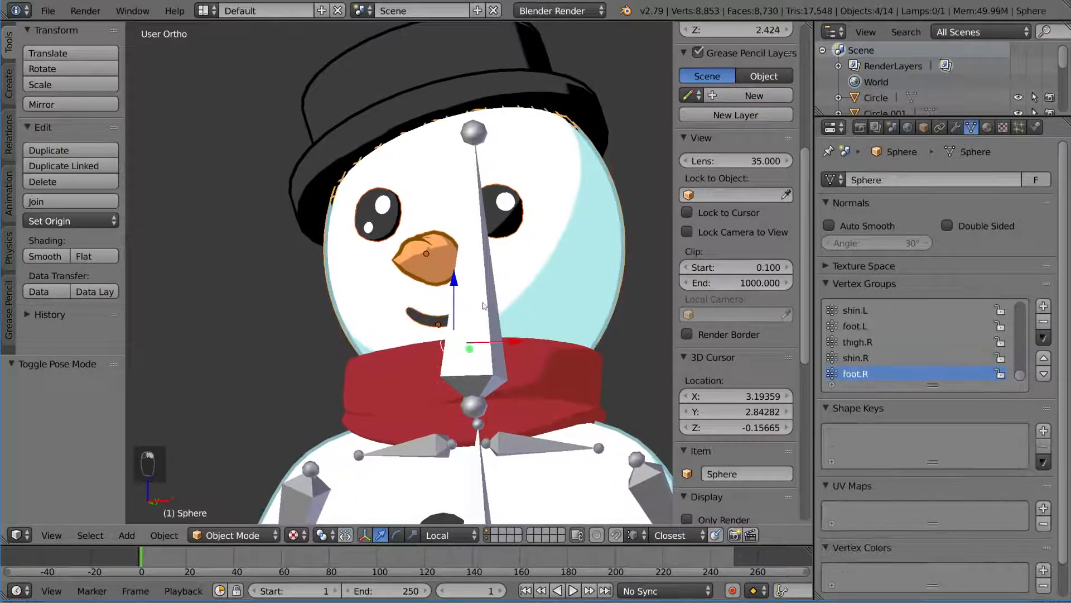
pyautogui.keyDown('shift'); pyautogui.rightClick(484, 304); pyautogui.keyUp('shift')
# Add the metarig to the selection and parent the eyes, nose and mouth to bone spine.006 using the Bone option
pyautogui.press('z')
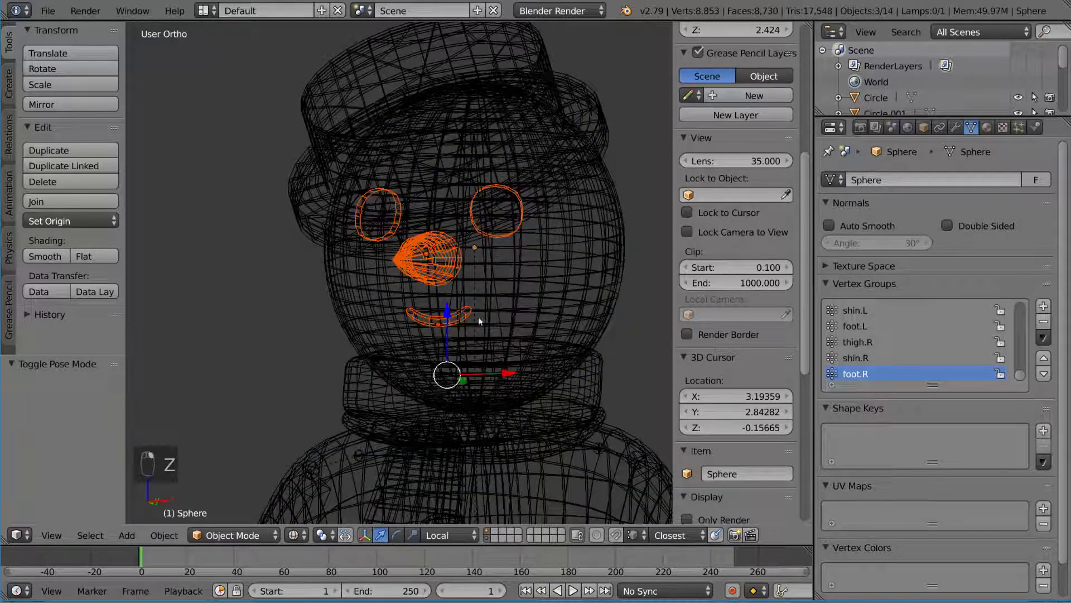
pyautogui.keyDown('shift'); pyautogui.rightClick(487, 307); pyautogui.keyUp('shift')
pyautogui.hotkey('ctrl', 'Tab')
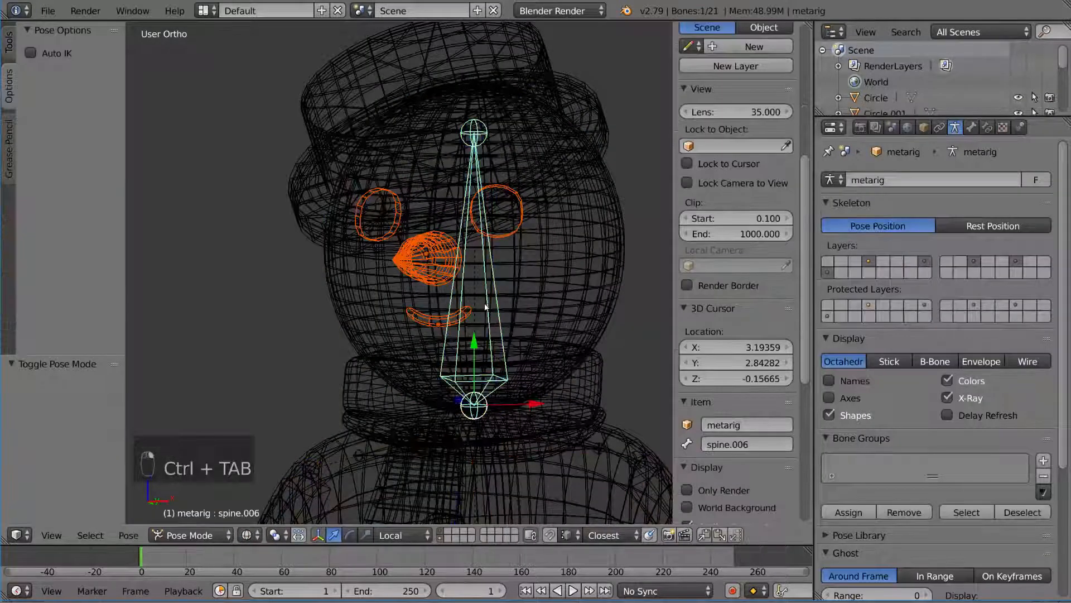
pyautogui.hotkey('ctrl', 'p')
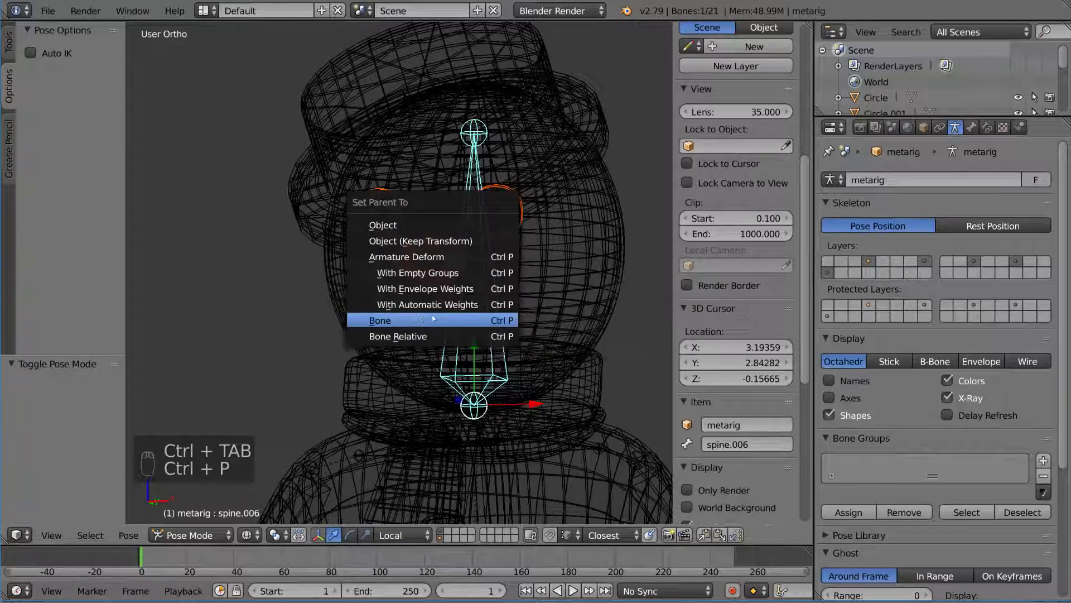
pyautogui.click(481, 320)
pyautogui.hotkey('ctrl', 'Tab')
pyautogui.press('z')
pyautogui.hotkey('alt', 'z')
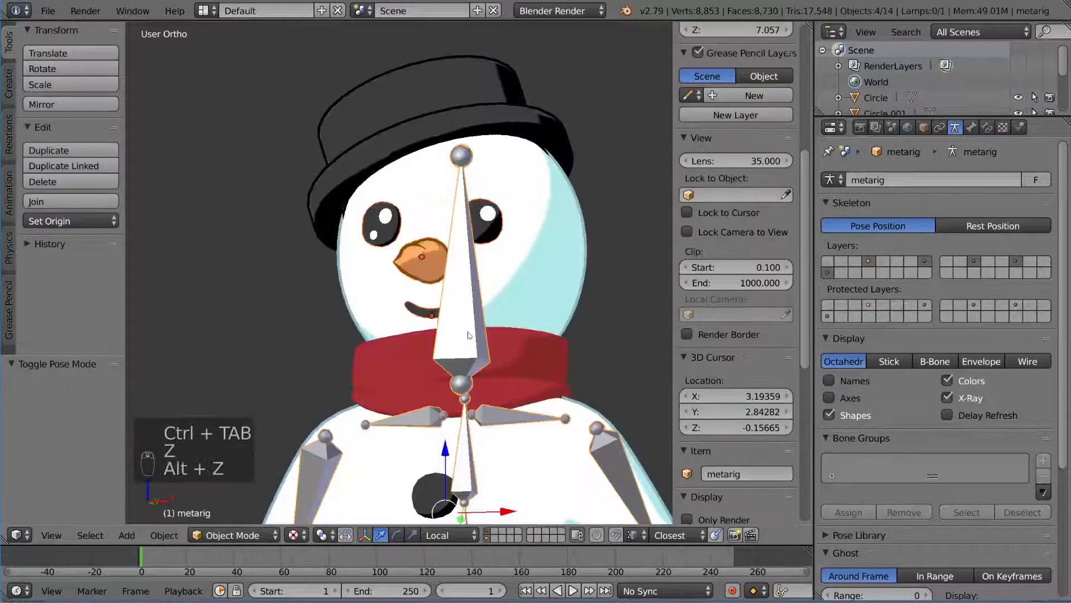
# Select only the metarig, enter Pose Mode and test-rotate the head bone spine.006 freely, cancelling the rotation
pyautogui.press('z')
pyautogui.rightClick(615, 441)
pyautogui.rightClick(615, 441)
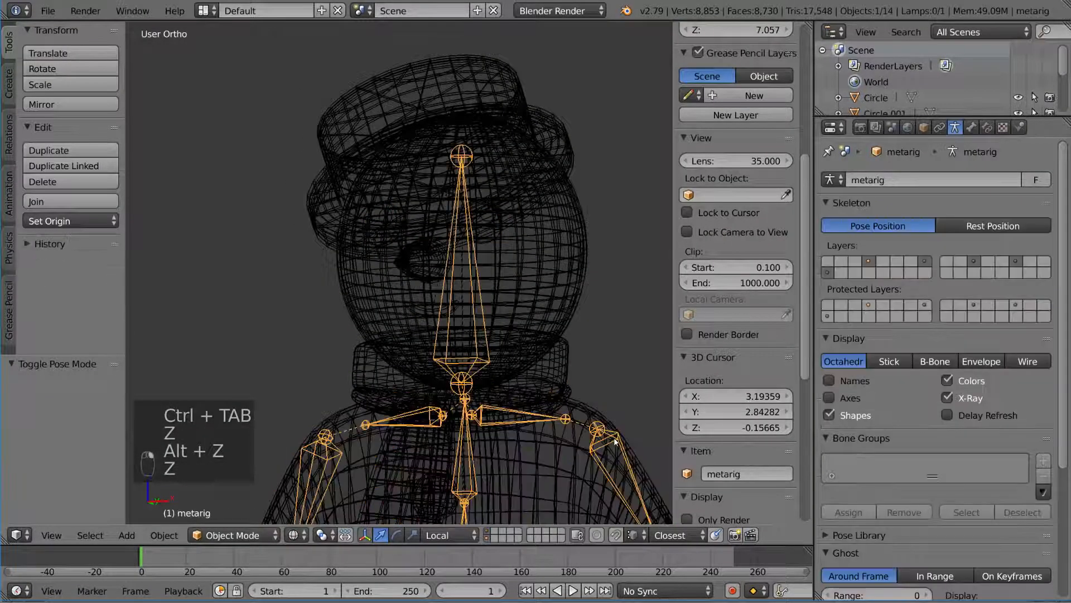
pyautogui.hotkey('ctrl', 'Tab')
pyautogui.press('z')
pyautogui.hotkey('alt', 'z')
pyautogui.scroll(-4, 495, 323)
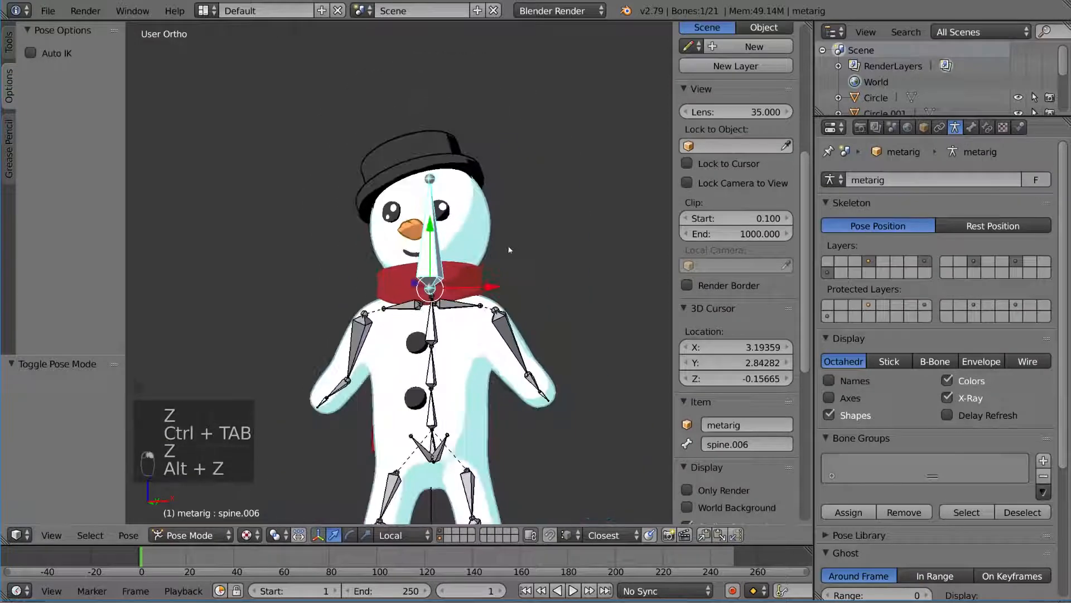
pyautogui.press('r')
pyautogui.press('r')
pyautogui.rightClick(510, 226)
# Return to Object Mode and select the white highlights of both eyes
pyautogui.keyDown('shift'); pyautogui.moveTo(509, 226); pyautogui.dragTo(512, 318, button='middle'); pyautogui.keyUp('shift')
pyautogui.scroll(2, 512, 318)
pyautogui.hotkey('ctrl', 'Tab')
pyautogui.rightClick(393, 314)
pyautogui.scroll(3, 472, 347)
pyautogui.press('z')
pyautogui.press('z')
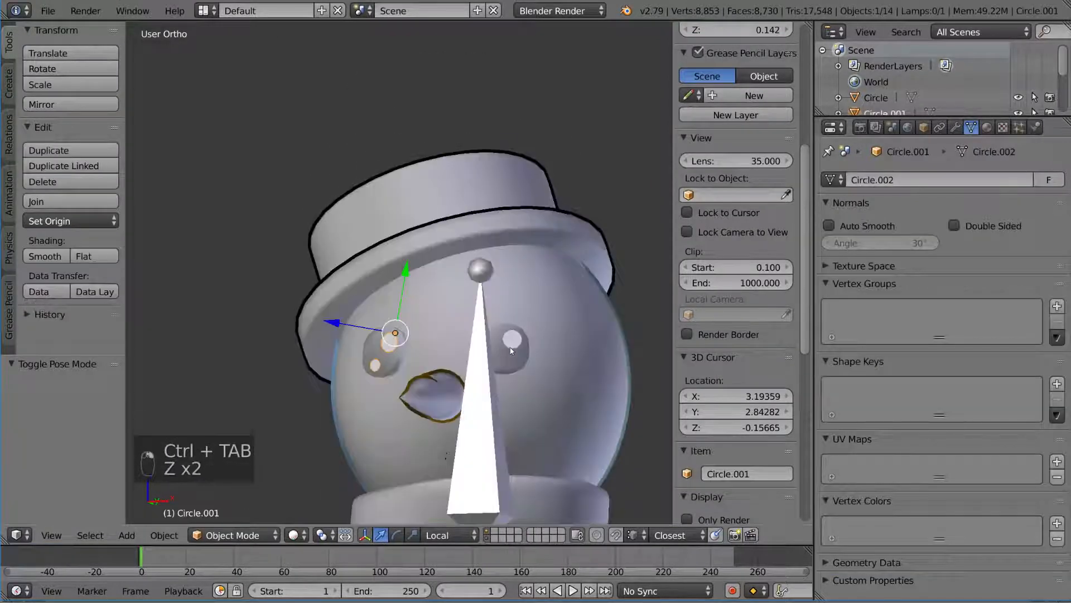
pyautogui.keyDown('shift'); pyautogui.rightClick(510, 347); pyautogui.keyUp('shift')
# Parent the selected eye highlights to the metarig's head bone spine.006 and return to Object Mode in textured shading
pyautogui.press('z')
pyautogui.hotkey('alt', 'z')
pyautogui.moveTo(510, 347); pyautogui.dragTo(479, 365, button='middle')
pyautogui.press('z')
pyautogui.hotkey('ctrl', 'Tab')
pyautogui.hotkey('ctrl', 'z')
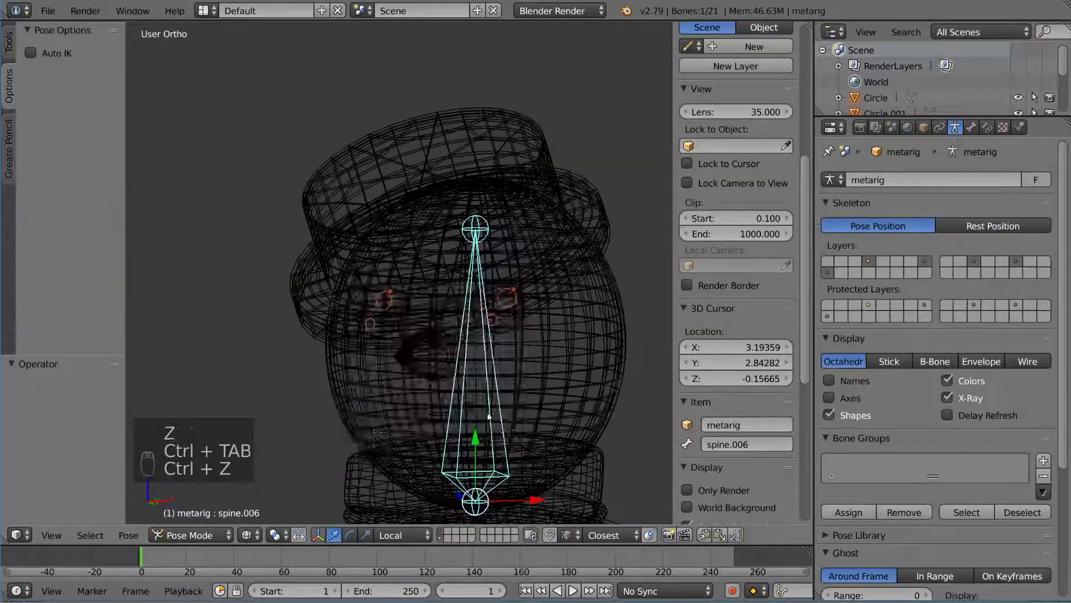
pyautogui.hotkey('ctrl', 'p')
pyautogui.click(488, 416)
pyautogui.hotkey('ctrl', 'Tab')
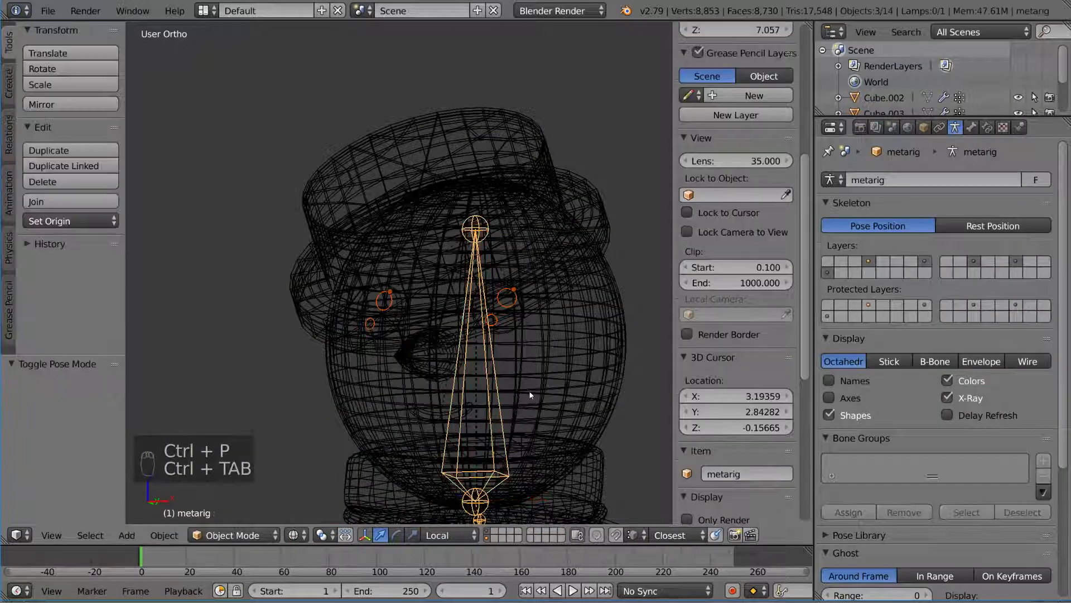
pyautogui.press('z')
pyautogui.hotkey('alt', 'z')
# Select the metarig on its own and put it back in Pose Mode with textured shading
pyautogui.moveTo(489, 415); pyautogui.dragTo(519, 318, button='middle')
pyautogui.rightClick(549, 416)
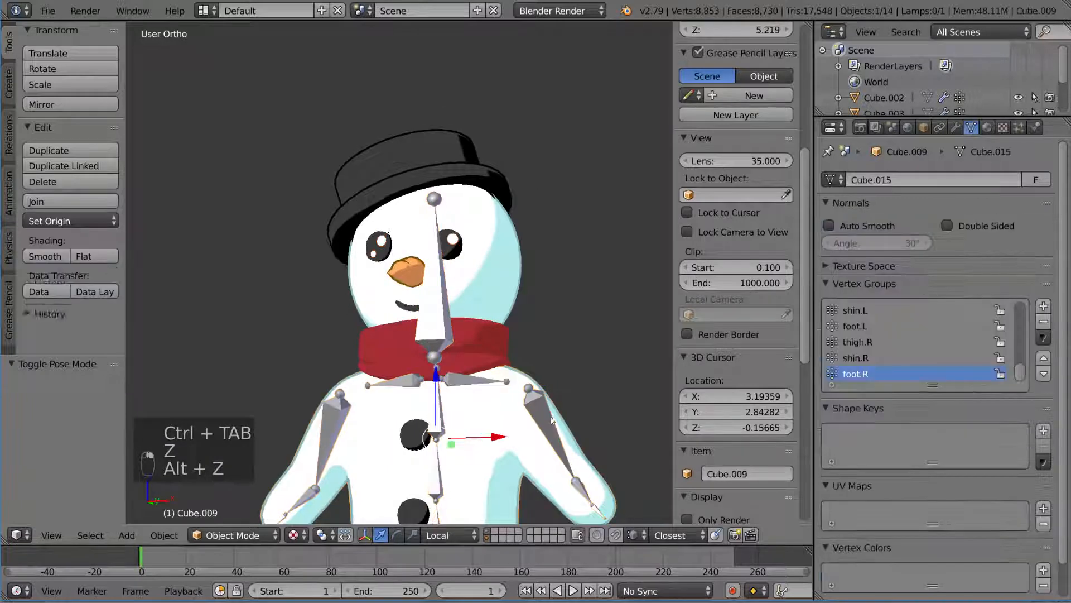
pyautogui.rightClick(505, 381)
pyautogui.press('z')
pyautogui.press('z')
pyautogui.hotkey('ctrl', 'Tab')
pyautogui.press('z')
pyautogui.hotkey('alt', 'z')
# Test that all facial parts follow the head by rotating spine.006 freely and in the view plane, cancelling each rotation
pyautogui.press('r')
pyautogui.press('r')
pyautogui.keyDown('shift'); pyautogui.moveTo(489, 350); pyautogui.dragTo(533, 262, button='middle'); pyautogui.keyUp('shift')
pyautogui.rightClick(535, 307)
pyautogui.press('r')
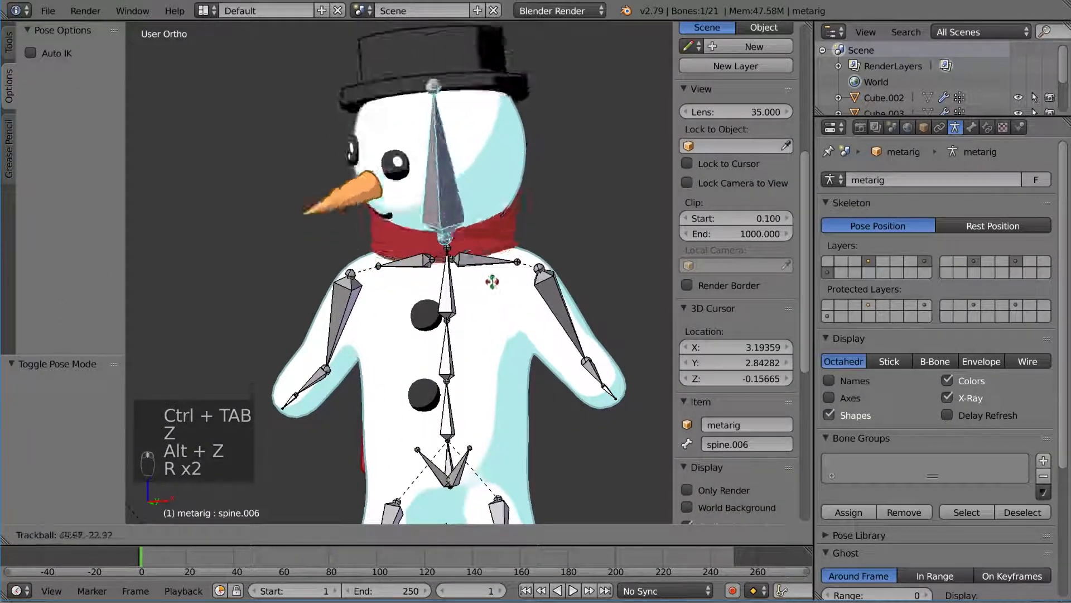
pyautogui.rightClick(498, 266)
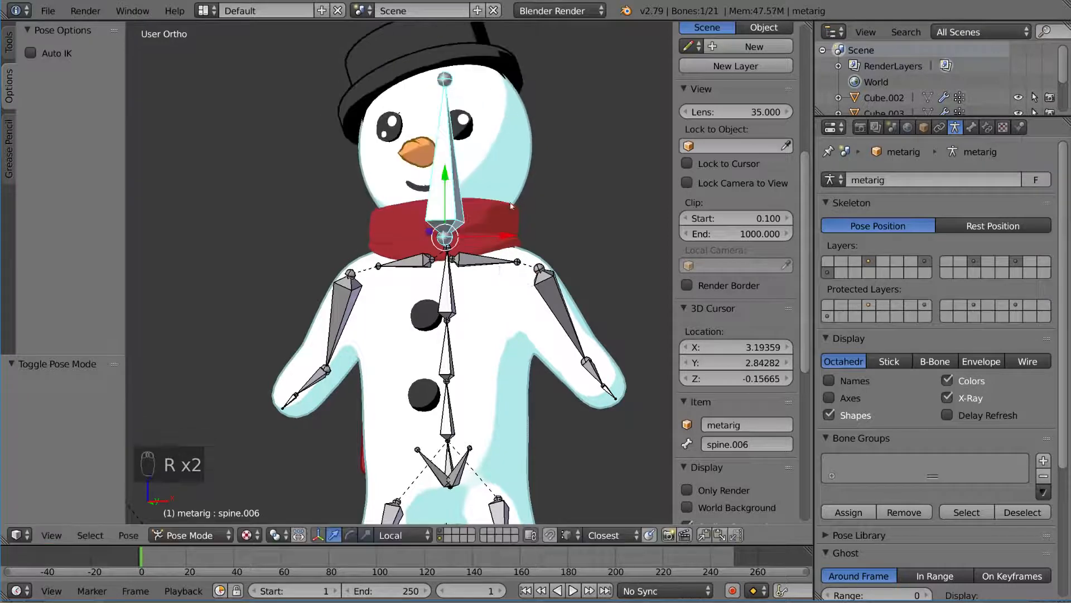
pyautogui.press('r')
pyautogui.rightClick(554, 192)
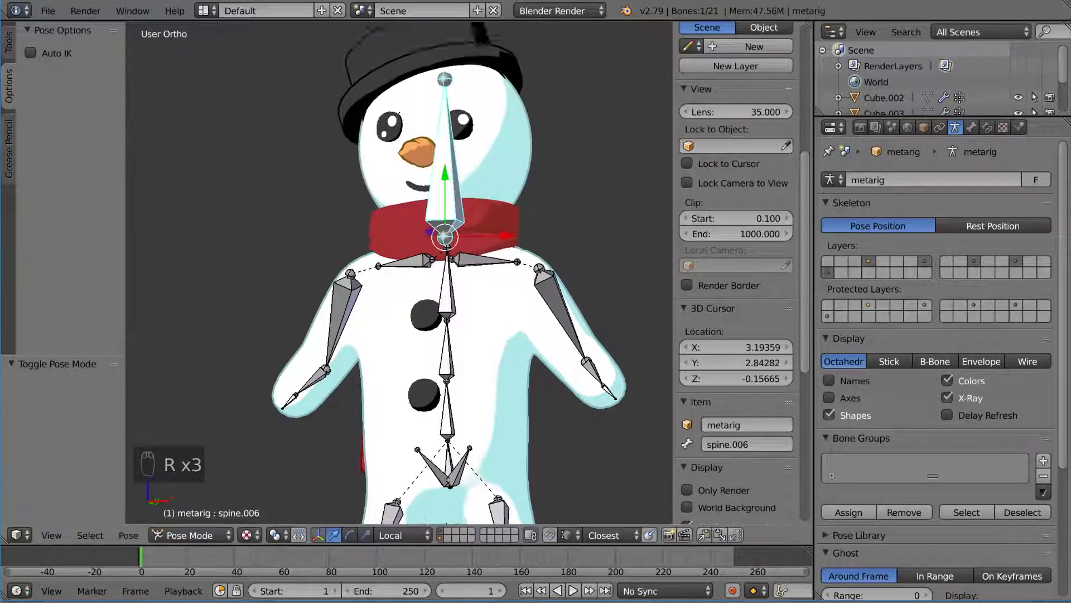
# Test the left arm's deformation at the shoulder by rotating upper_arm.L, cancelling each rotation
pyautogui.keyDown('shift'); pyautogui.moveTo(534, 307); pyautogui.dragTo(584, 279, button='middle'); pyautogui.keyUp('shift')
pyautogui.rightClick(557, 269)
pyautogui.scroll(-3, 557, 269)
pyautogui.press('r')
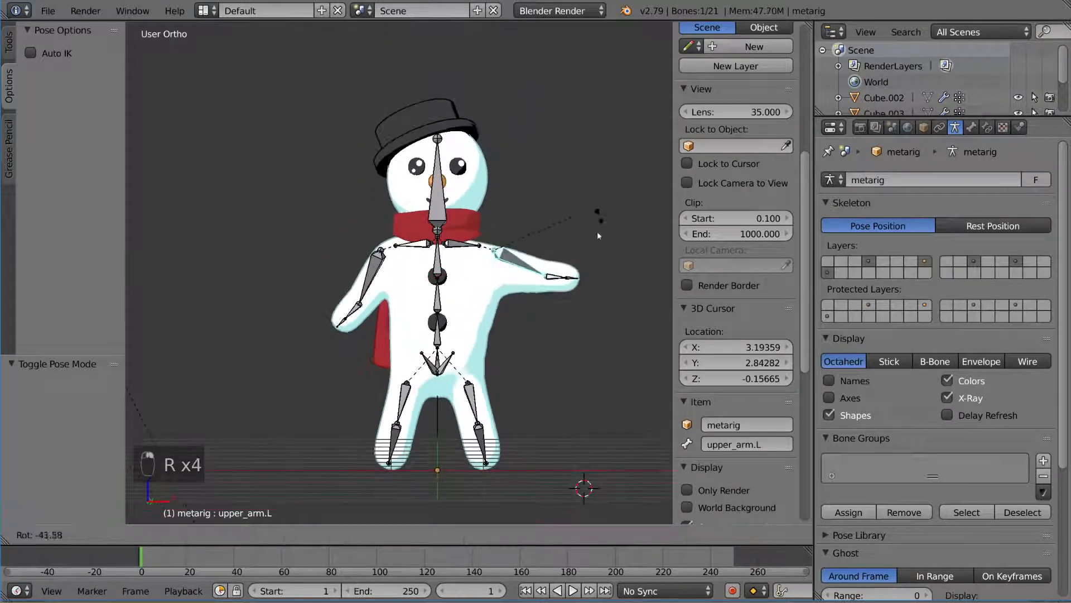
pyautogui.rightClick(557, 238)
pyautogui.scroll(6, 584, 277)
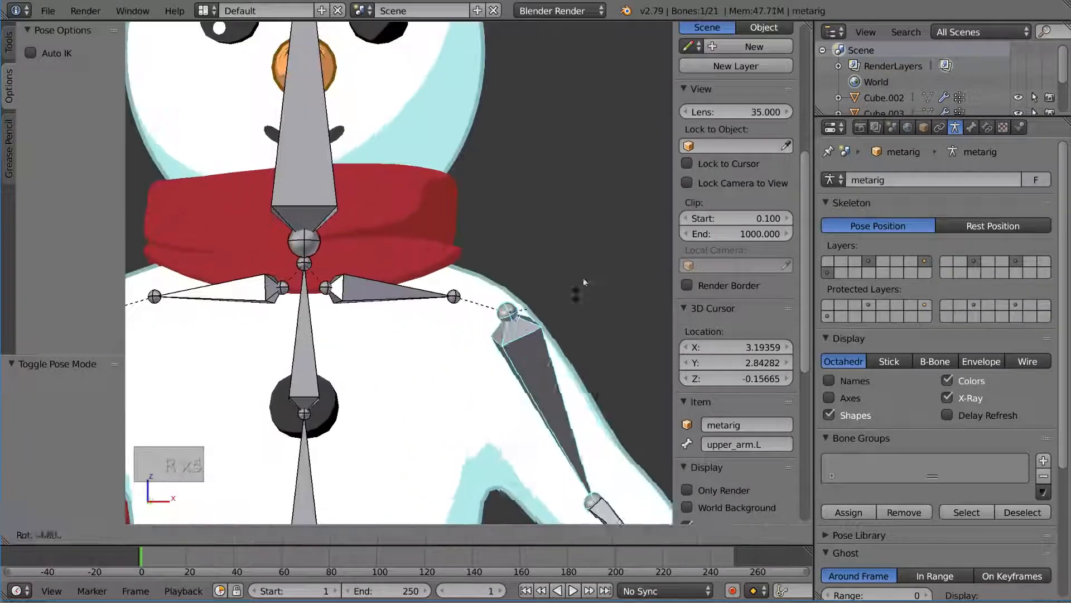
pyautogui.rightClick(470, 274)
# Reselect the metarig in Pose Mode and test-rotate shoulder.L, cancelling the rotation
pyautogui.rightClick(439, 303)
pyautogui.press('r')
pyautogui.rightClick(460, 296)
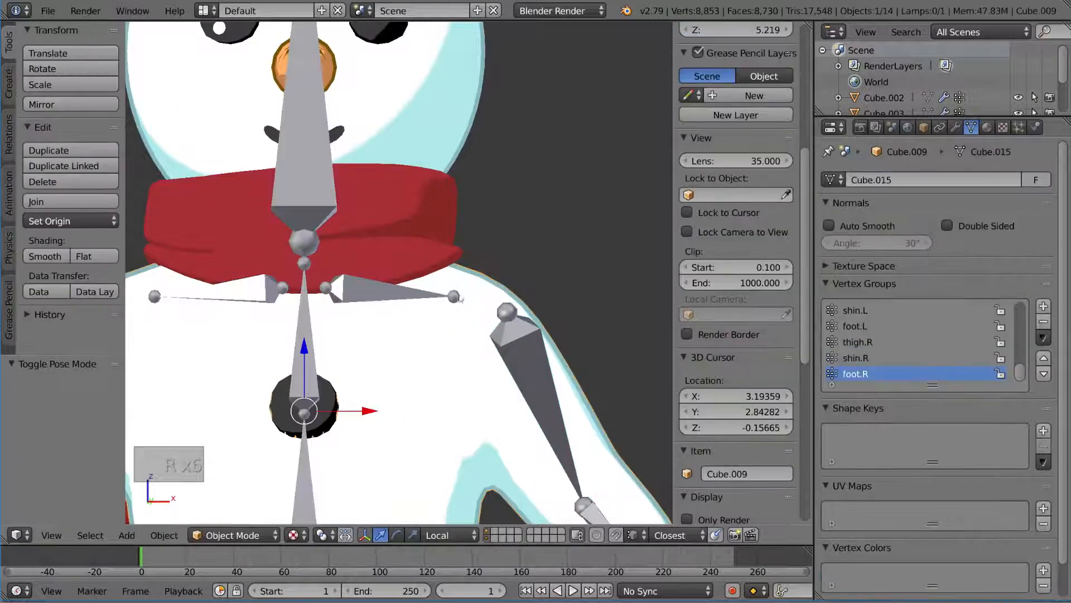
pyautogui.rightClick(459, 297)
pyautogui.hotkey('ctrl', 'Tab')
pyautogui.press('r')
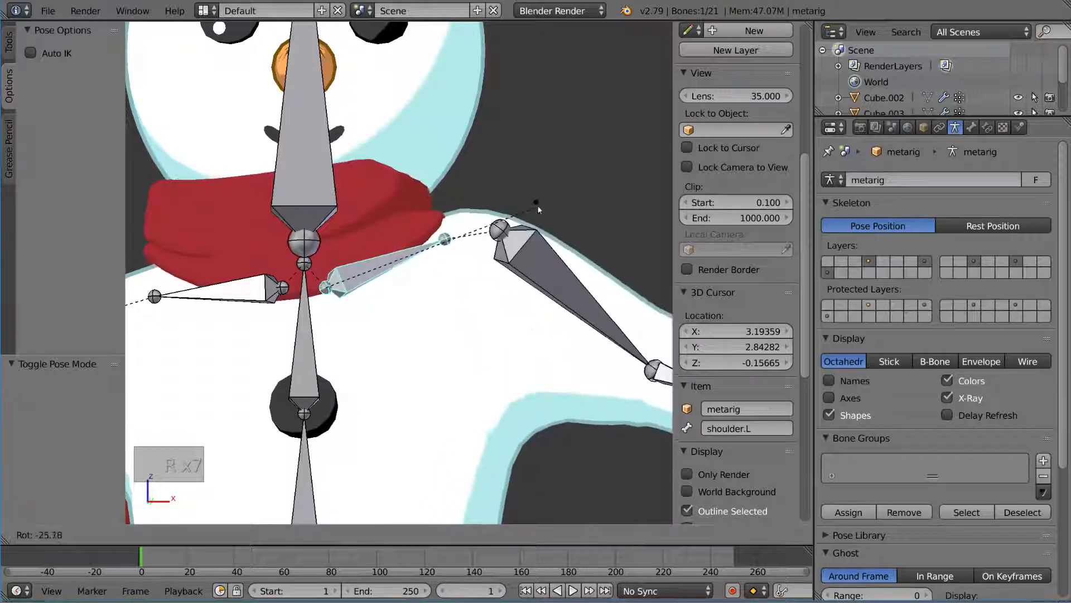
pyautogui.rightClick(539, 211)
# Test-rotate shoulder.L twice more from a wider view of the torso, cancelling each rotation
pyautogui.scroll(-2, 544, 246)
pyautogui.keyDown('shift'); pyautogui.moveTo(546, 275); pyautogui.dragTo(550, 208, button='middle'); pyautogui.keyUp('shift')
pyautogui.press('r')
pyautogui.rightClick(534, 290)
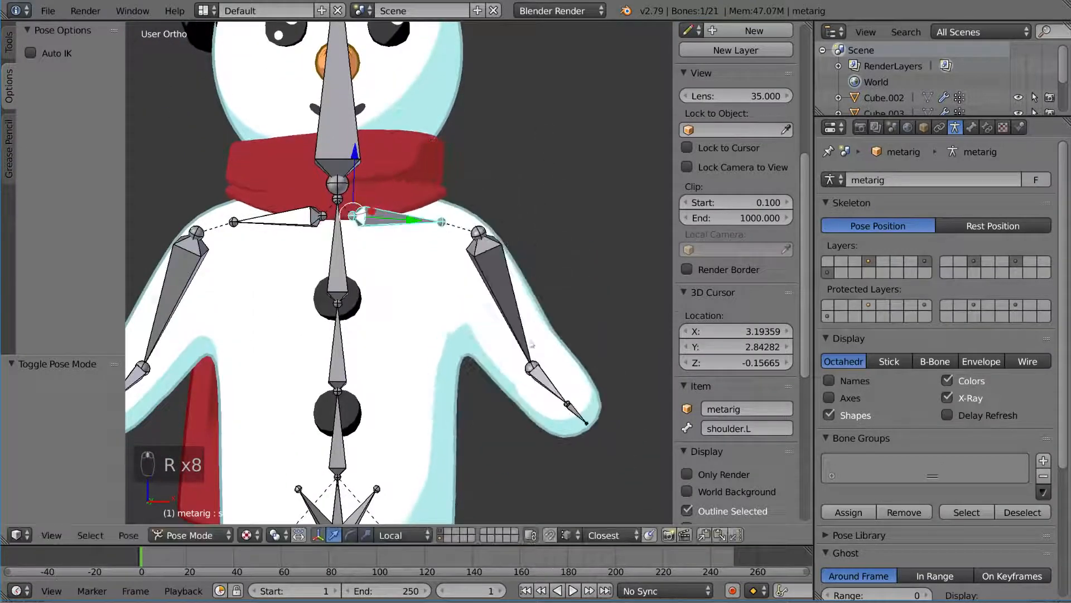
pyautogui.press('r')
pyautogui.rightClick(430, 310)
# Examine the hip deformation up close by rotating thigh.L, cancelling the rotation
pyautogui.scroll(-3, 430, 311)
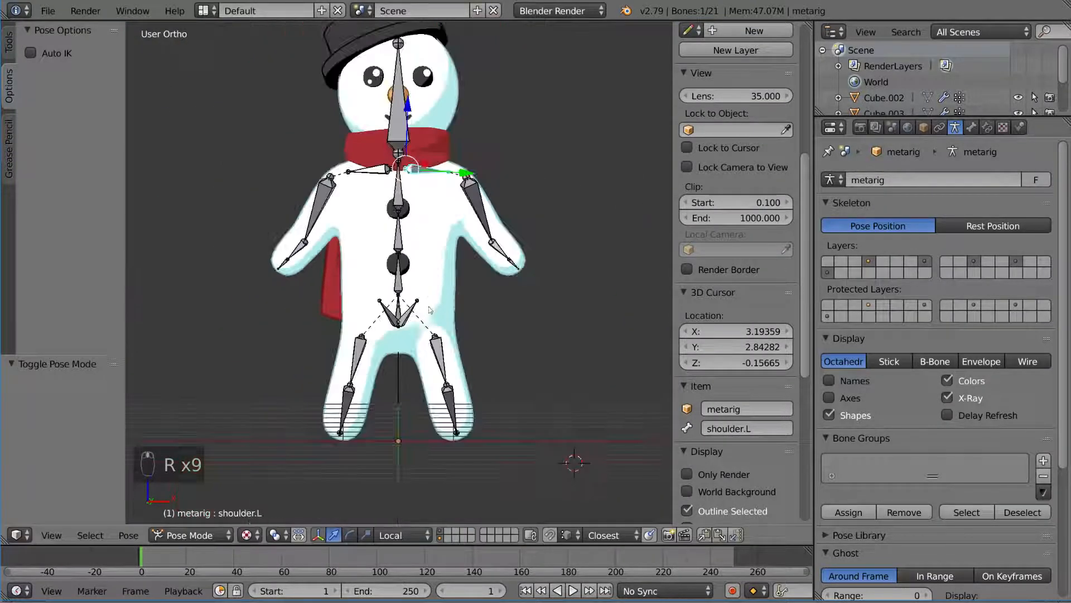
pyautogui.rightClick(431, 372)
pyautogui.scroll(4, 431, 372)
pyautogui.press('r')
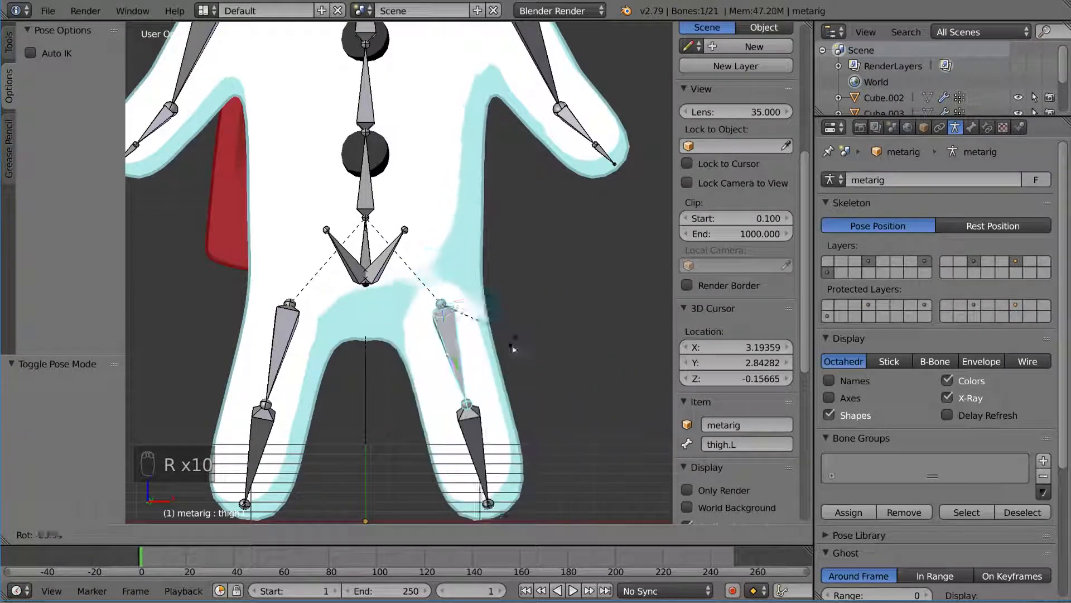
pyautogui.rightClick(505, 226)
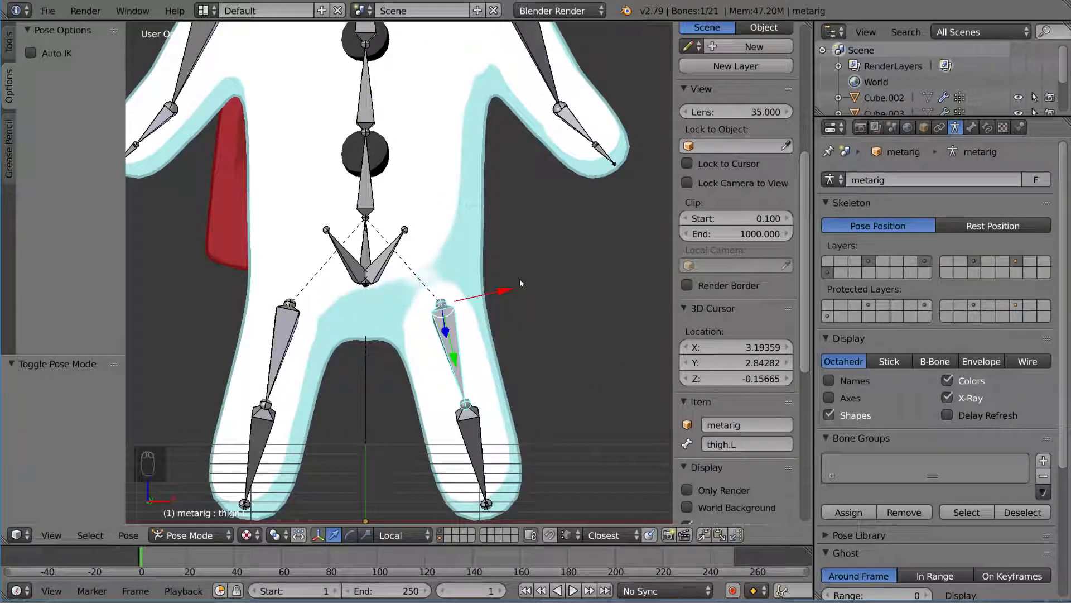
# Select the snowman's body, put it in Weight Paint mode with wireframe display and show the first spine vertex groups
pyautogui.hotkey('ctrl', 'Tab')
pyautogui.rightClick(495, 262)
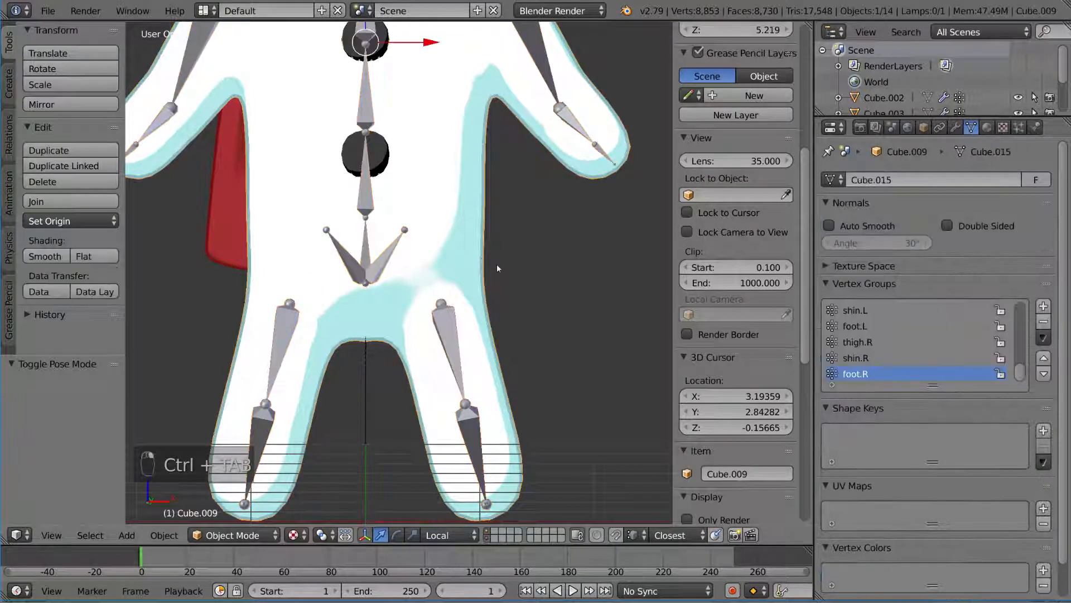
pyautogui.hotkey('ctrl', 'Tab')
pyautogui.scroll(-4, 572, 356)
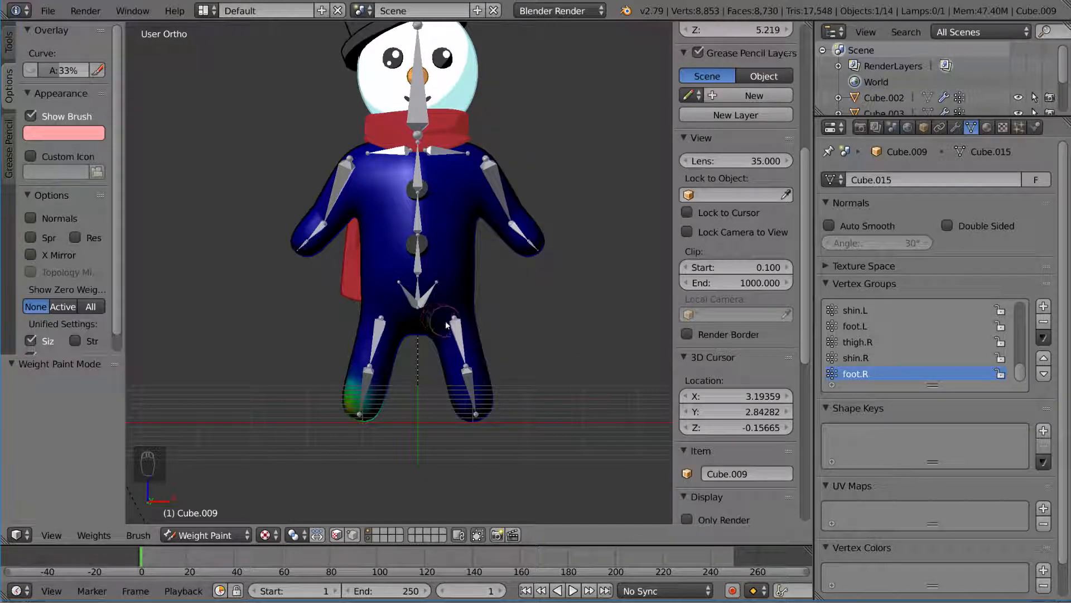
pyautogui.hotkey('ctrl', 'Tab')
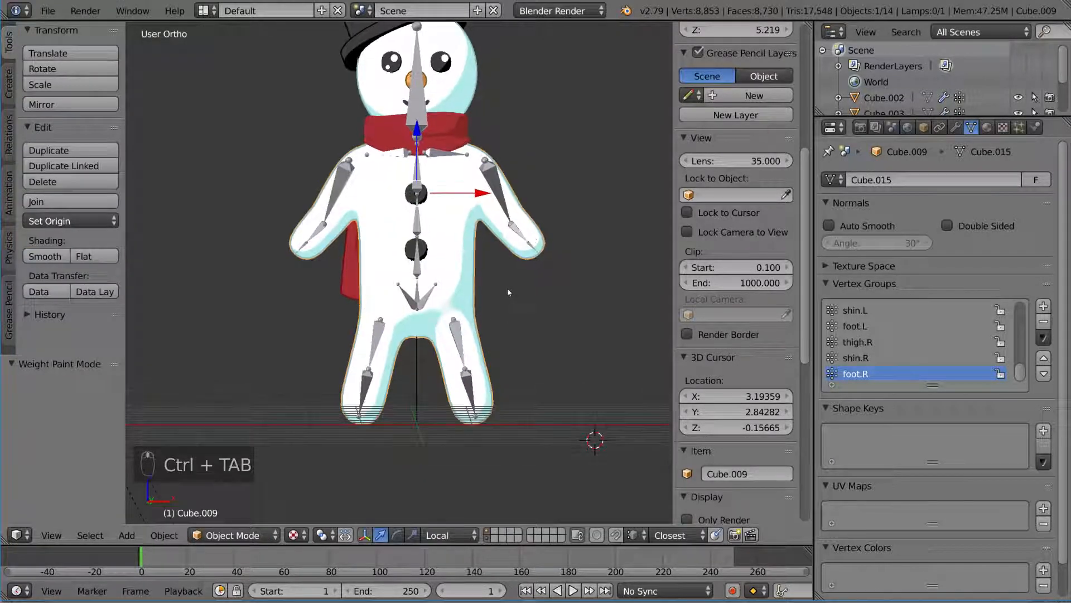
pyautogui.moveTo(507, 287)
pyautogui.mouseDown(button='middle')
pyautogui.moveTo(511, 278)
pyautogui.moveTo(509, 294)
pyautogui.moveTo(559, 337)
pyautogui.moveTo(533, 337)
pyautogui.moveTo(649, 335)
pyautogui.moveTo(652, 313)
pyautogui.moveTo(657, 330)
pyautogui.mouseUp(button='middle')
pyautogui.hotkey('ctrl', 'Tab')
pyautogui.press('z')
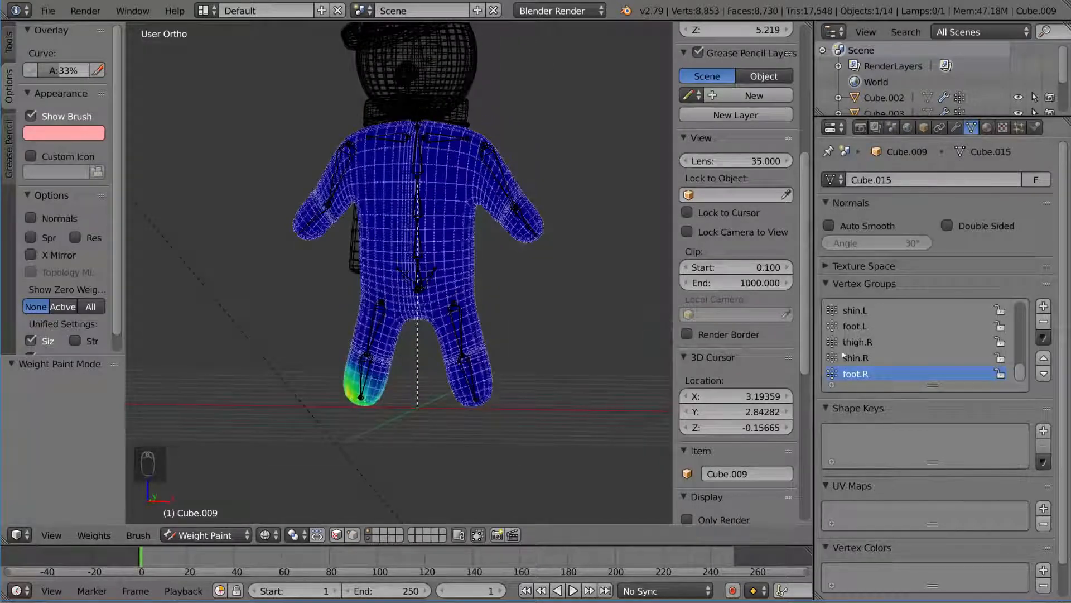
pyautogui.scroll(12, 892, 356)
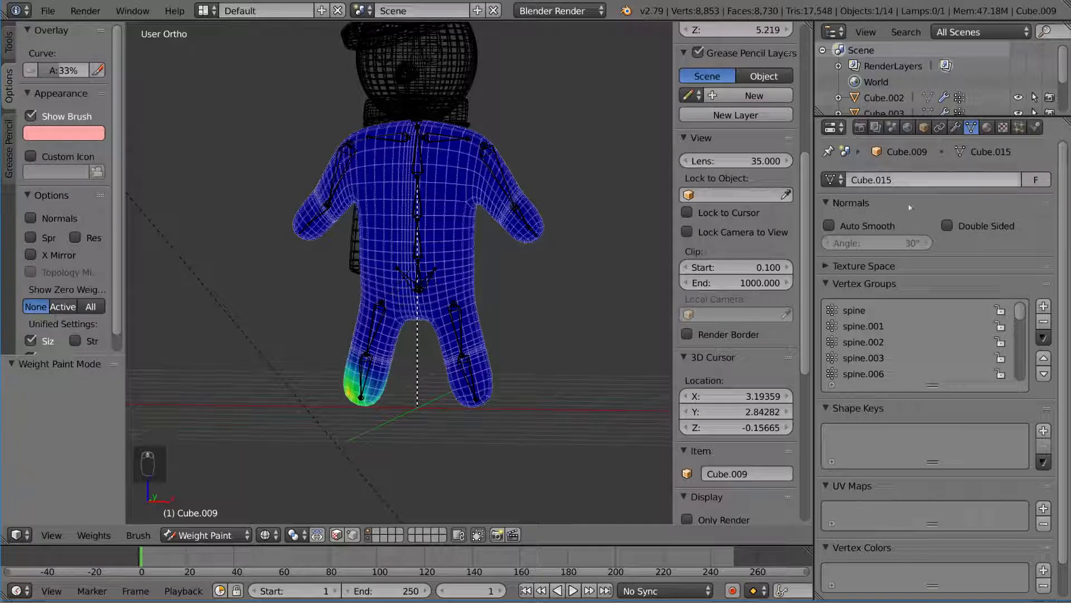
# Inspect the body's weights for the spine, spine.001, spine.002, spine.003 and spine.006 vertex groups from several angles
pyautogui.click(853, 311)
pyautogui.click(880, 329)
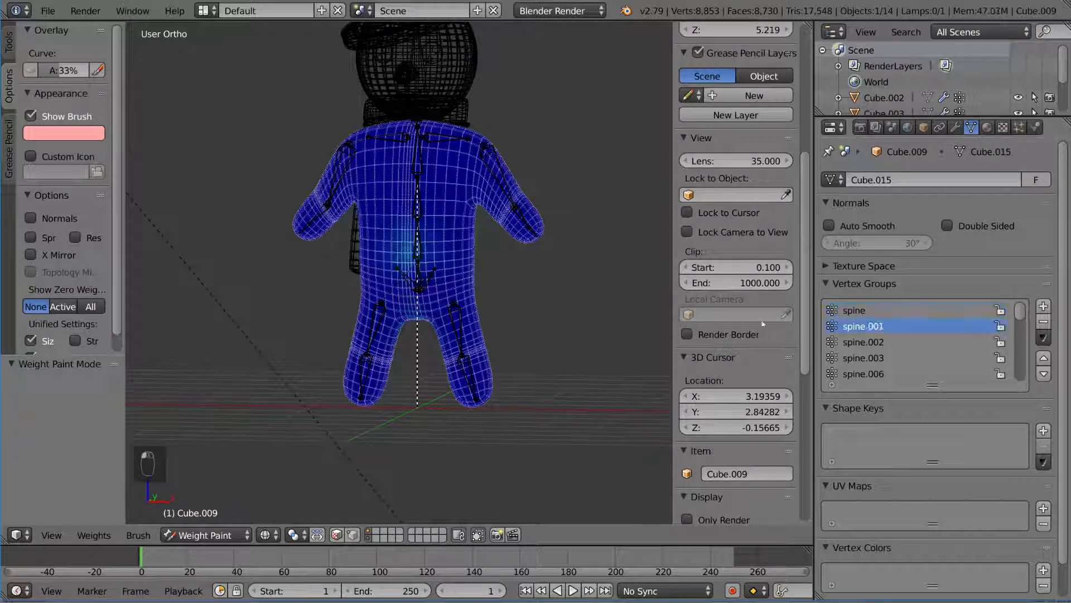
pyautogui.moveTo(538, 316); pyautogui.dragTo(421, 310, button='middle')
pyautogui.click(882, 339)
pyautogui.moveTo(664, 310); pyautogui.dragTo(474, 304, button='middle')
pyautogui.click(893, 359)
pyautogui.click(863, 373)
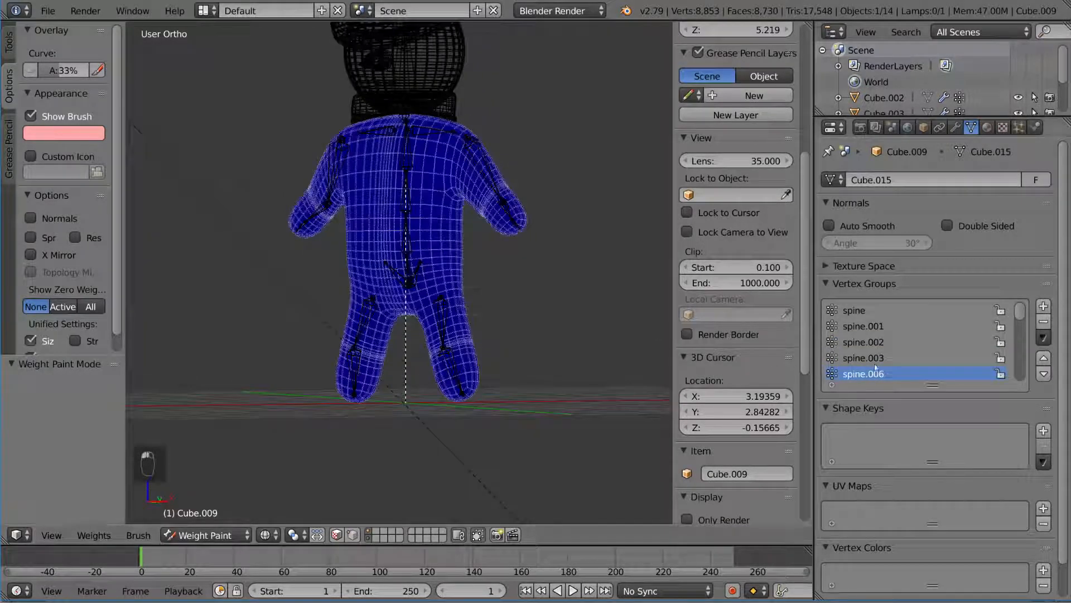
# Select the snowman's head sphere in Weight Paint mode and show its spine.006 vertex group
pyautogui.scroll(-2, 879, 367)
pyautogui.moveTo(554, 118)
pyautogui.keyDown('shift'); pyautogui.mouseDown(button='middle')
pyautogui.moveTo(588, 226)
pyautogui.moveTo(551, 217)
pyautogui.mouseUp(button='middle'); pyautogui.keyUp('shift')
pyautogui.hotkey('ctrl', 'Tab')
pyautogui.rightClick(494, 159)
pyautogui.hotkey('ctrl', 'Tab')
pyautogui.scroll(6, 878, 343)
pyautogui.scroll(13, 878, 343)
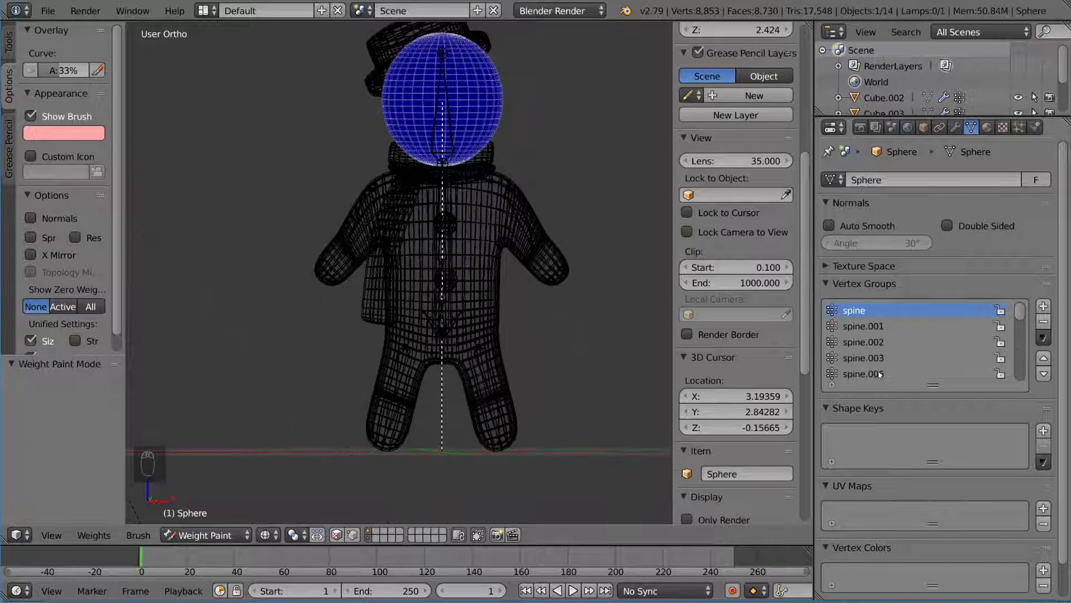
pyautogui.click(879, 374)
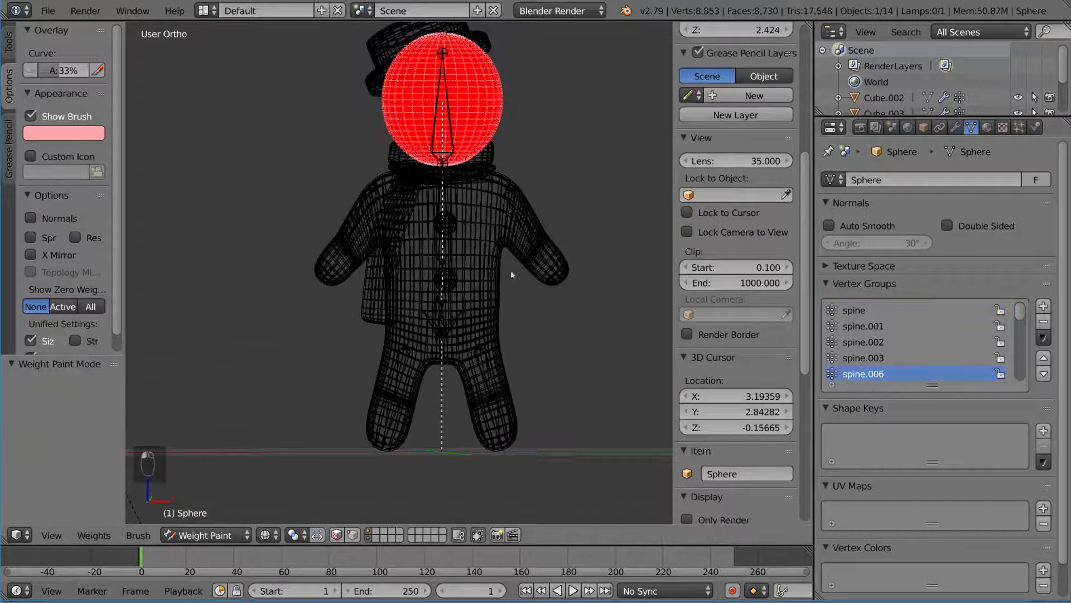
# Return to the snowman's body in Weight Paint mode and show its arm and shoulder vertex groups from forearm.L to shoulder.R
pyautogui.moveTo(512, 272); pyautogui.dragTo(547, 279, button='middle')
pyautogui.hotkey('ctrl', 'Tab')
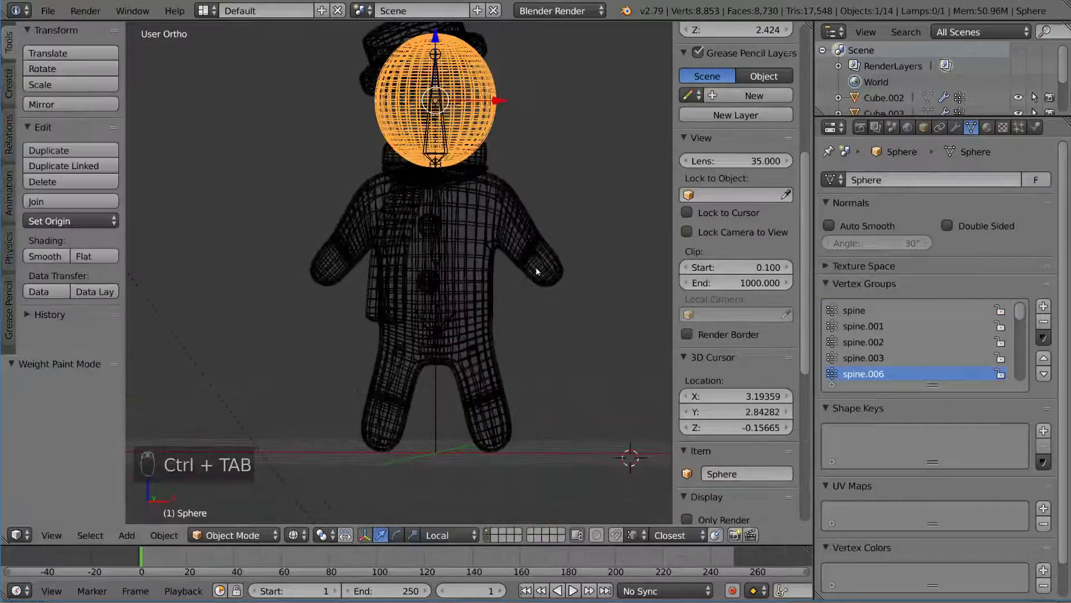
pyautogui.rightClick(535, 270)
pyautogui.hotkey('ctrl', 'Tab')
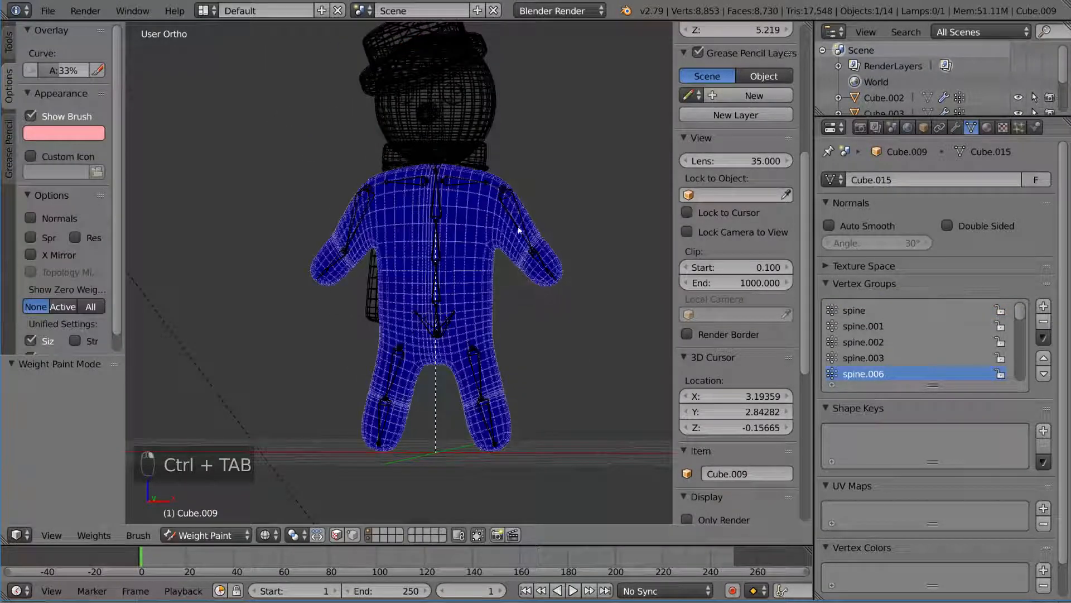
pyautogui.scroll(-4, 968, 346)
pyautogui.click(874, 356)
pyautogui.scroll(-1, 885, 352)
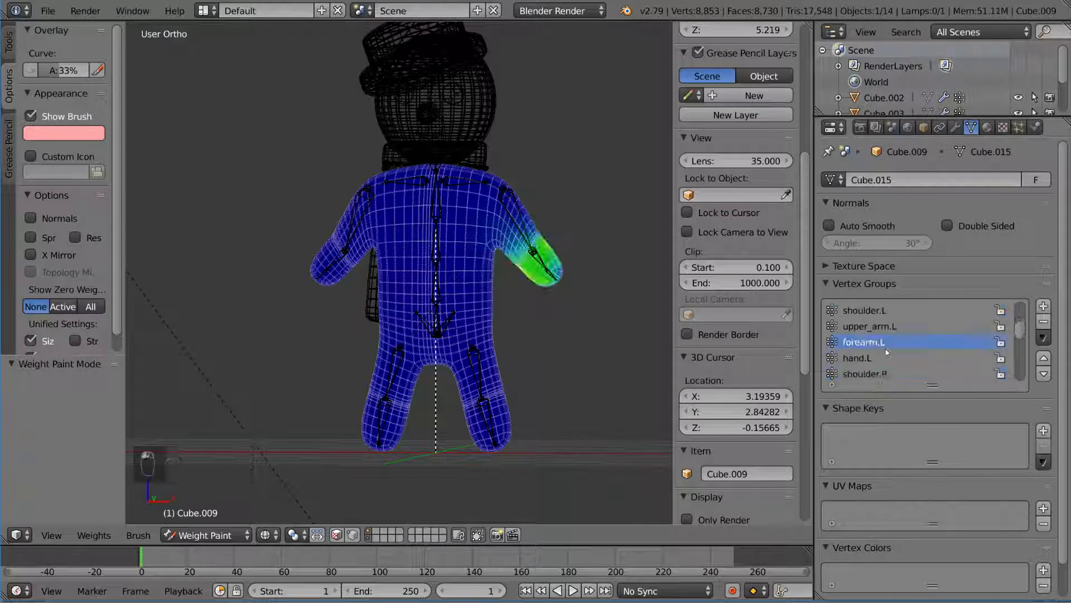
pyautogui.click(888, 355)
pyautogui.scroll(-1, 888, 355)
pyautogui.click(888, 355)
pyautogui.scroll(-1, 888, 355)
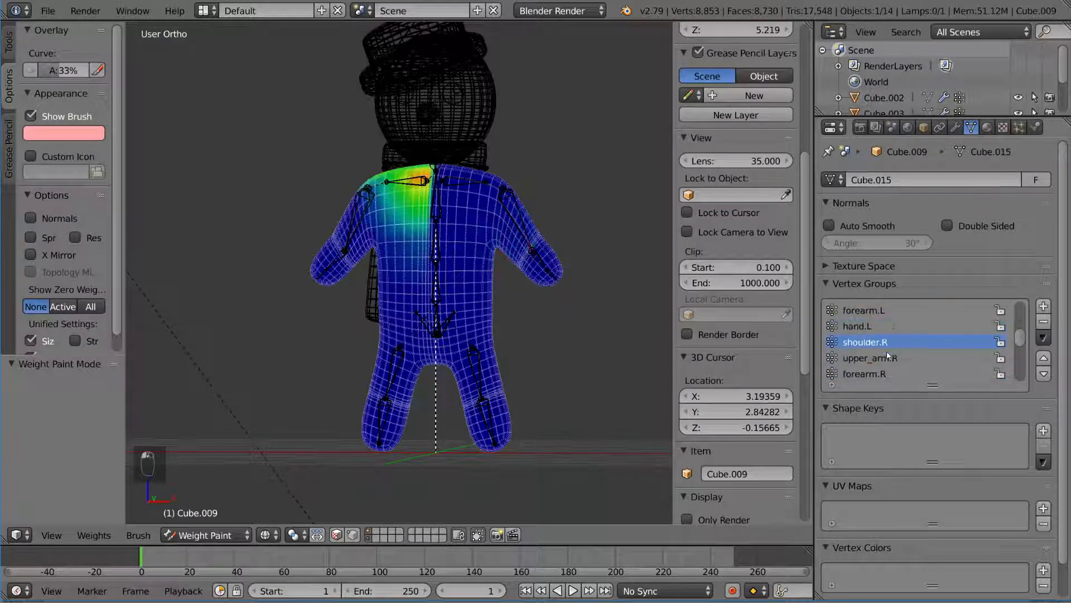
# Put the metarig in Pose Mode with only upper_arm.L selected, and reselect the body in Weight Paint mode
pyautogui.rightClick(535, 254)
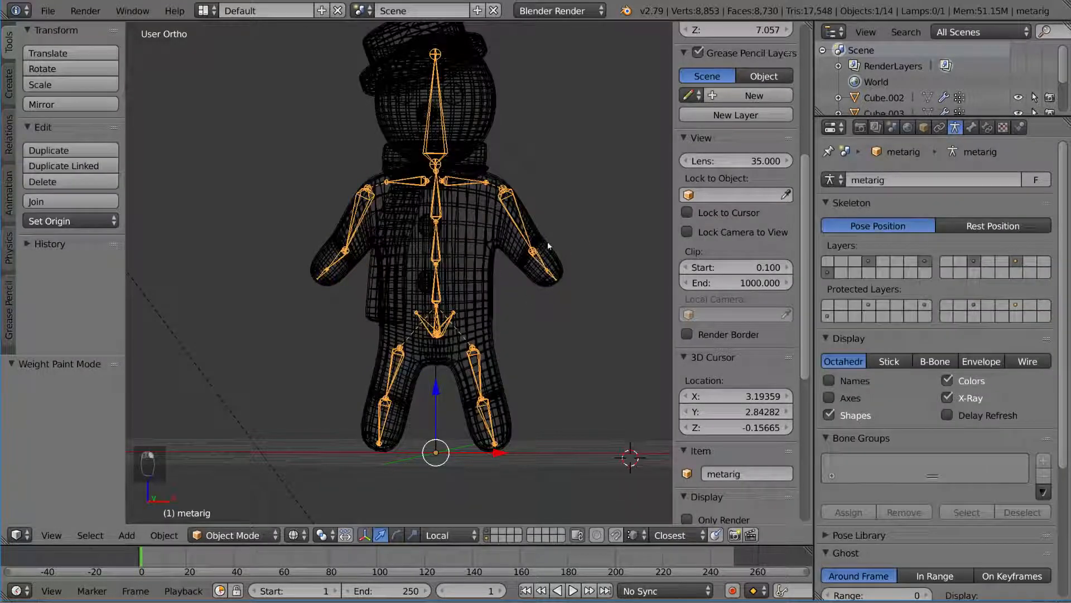
pyautogui.hotkey('ctrl', 'Tab')
pyautogui.press('a')
pyautogui.press('a')
pyautogui.press('a')
pyautogui.rightClick(463, 183)
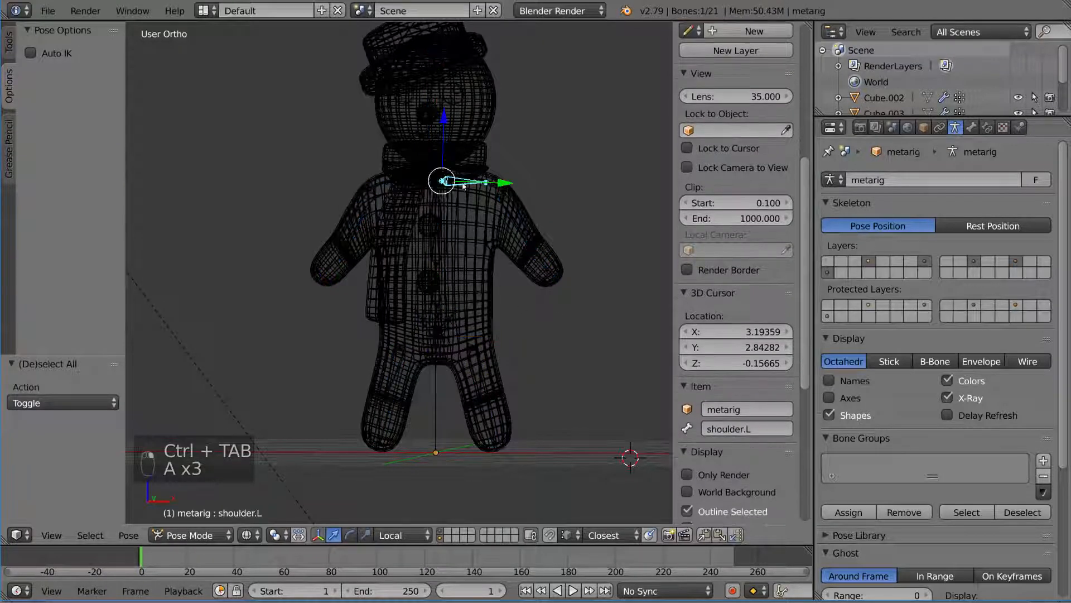
pyautogui.rightClick(518, 221)
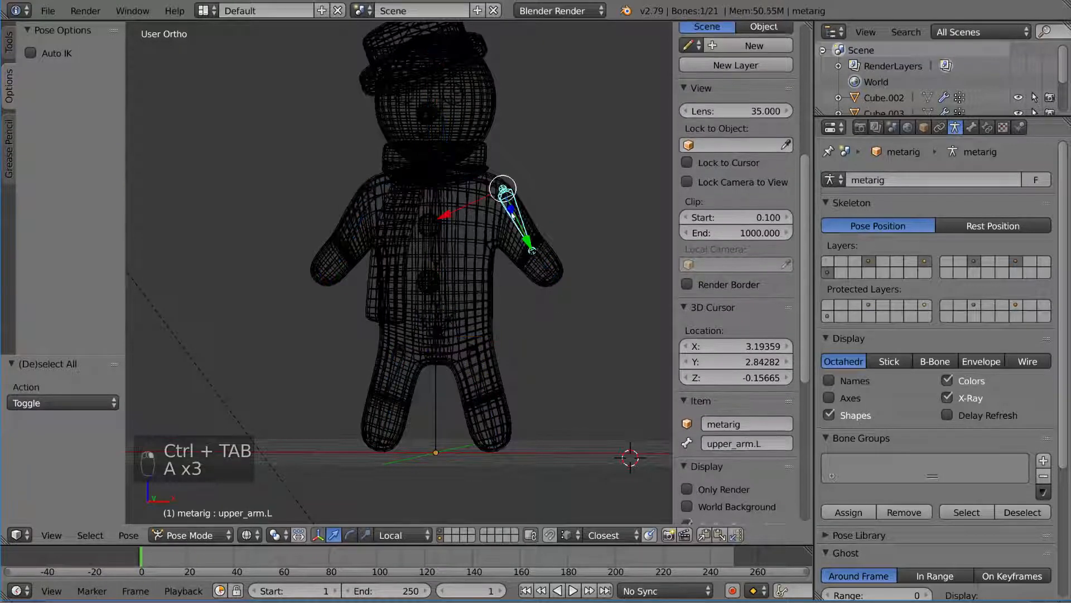
pyautogui.rightClick(494, 245)
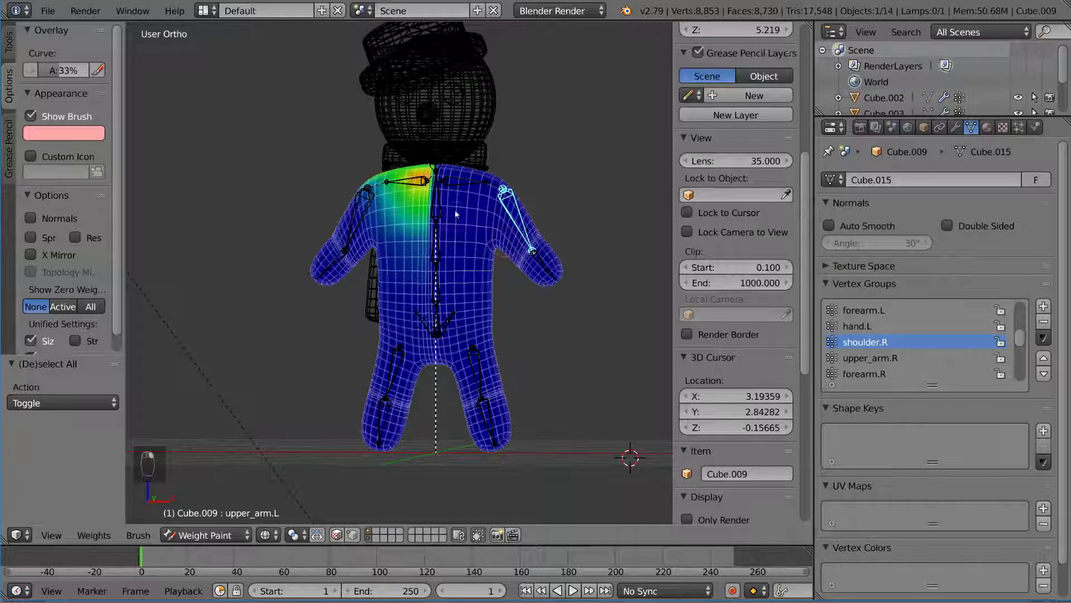
# Show the body's weights by picking the shoulder.R, shoulder.L, upper_arm.L and forearm.L bones in turn
pyautogui.rightClick(411, 187)
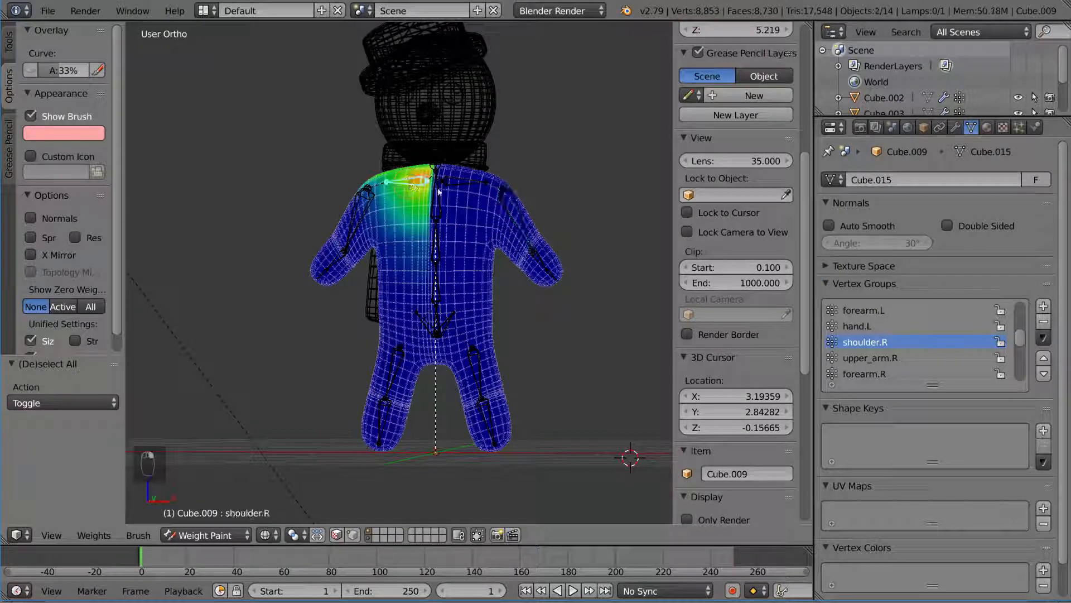
pyautogui.rightClick(474, 185)
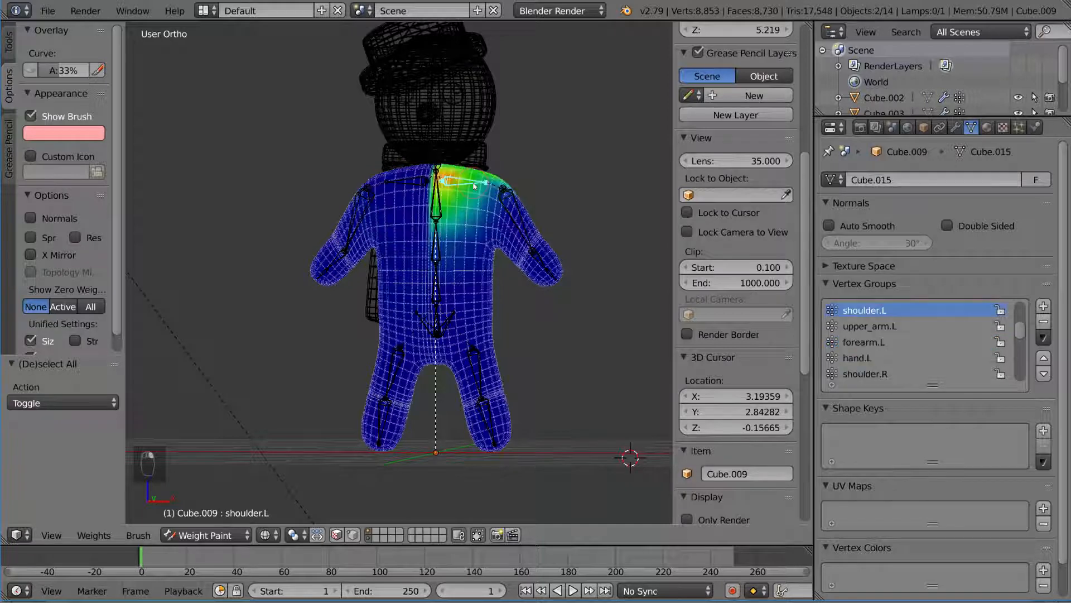
pyautogui.rightClick(517, 206)
pyautogui.rightClick(544, 265)
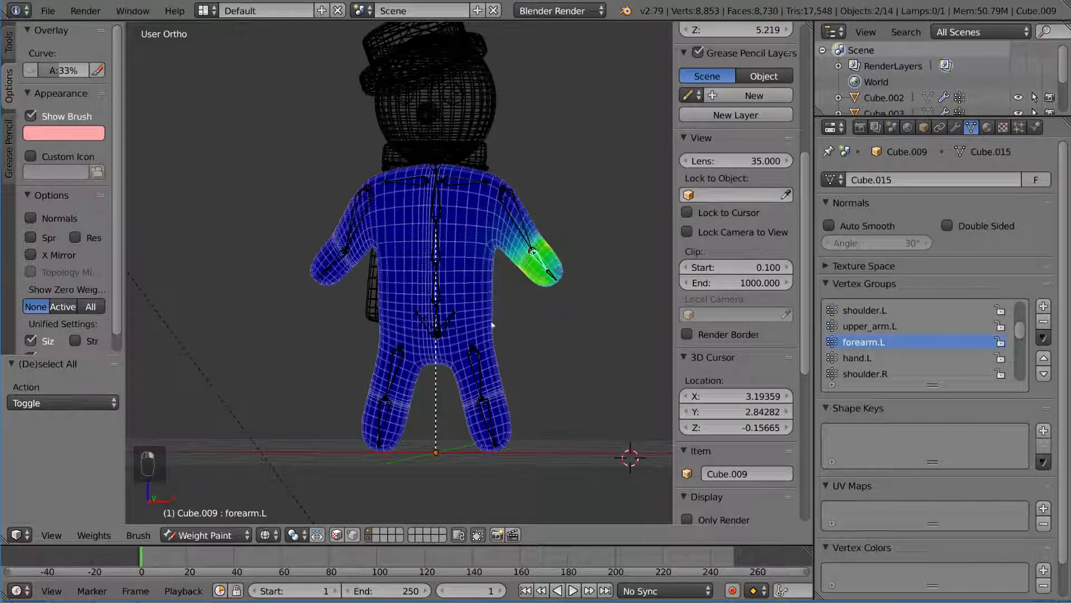
# Examine the hip, leg and arm weights by picking bones including pelvis.R, thigh.R and forearm.R
pyautogui.rightClick(476, 353)
pyautogui.rightClick(405, 356)
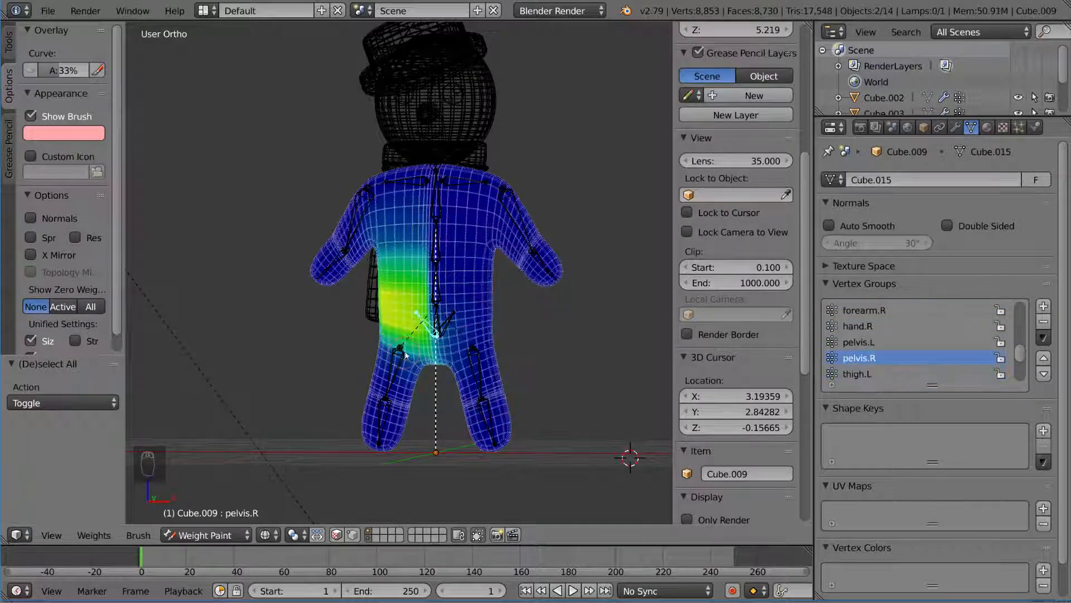
pyautogui.rightClick(404, 358)
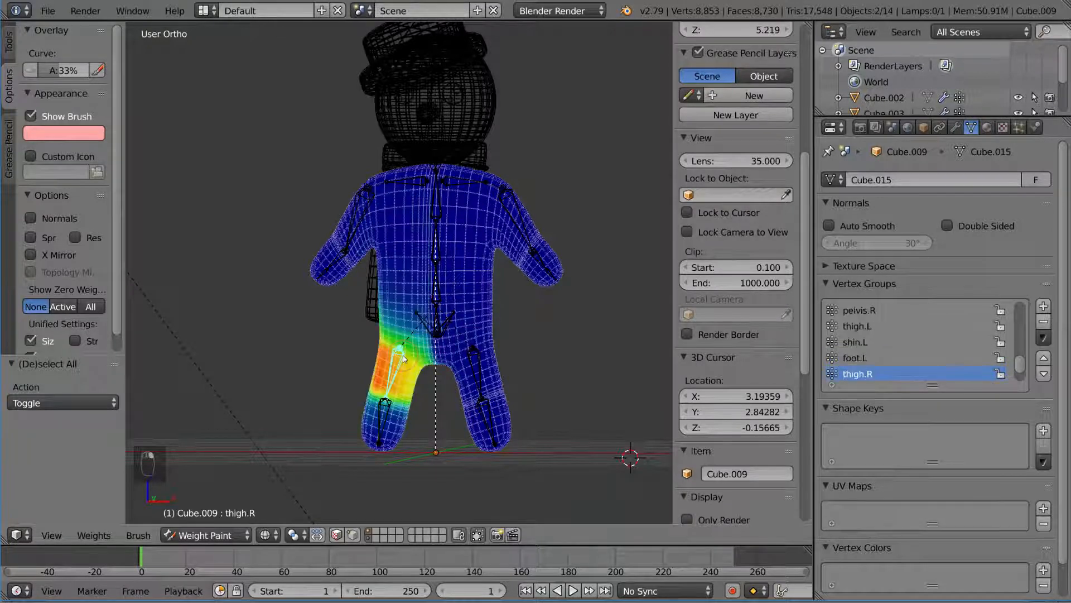
pyautogui.rightClick(355, 230)
pyautogui.rightClick(337, 263)
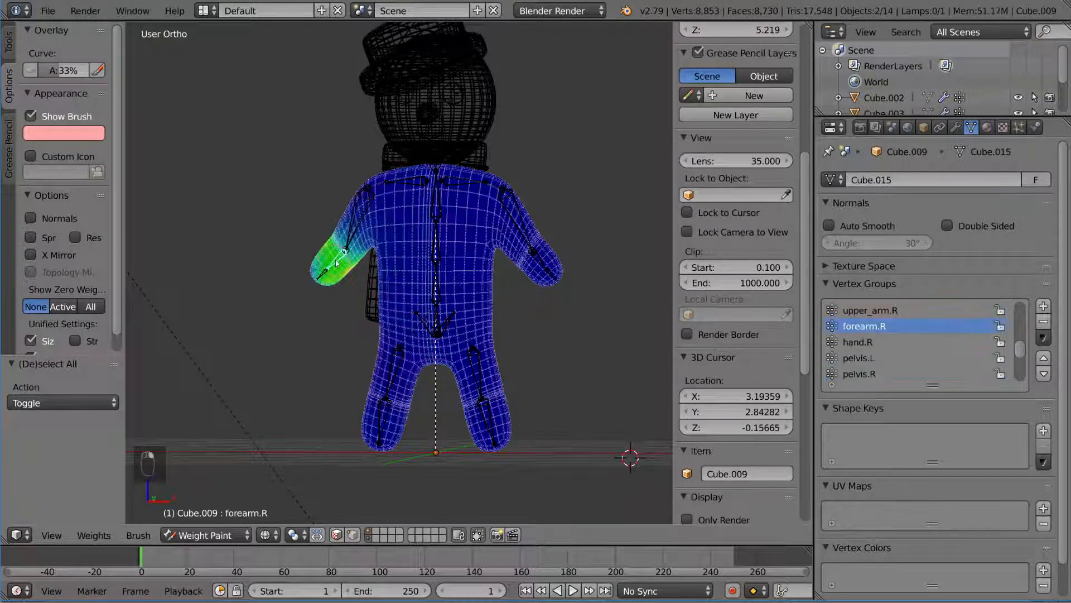
# Show the upper_arm.L weights and those of the hand end, and inspect the thigh.L weights around the hip up close
pyautogui.rightClick(518, 254)
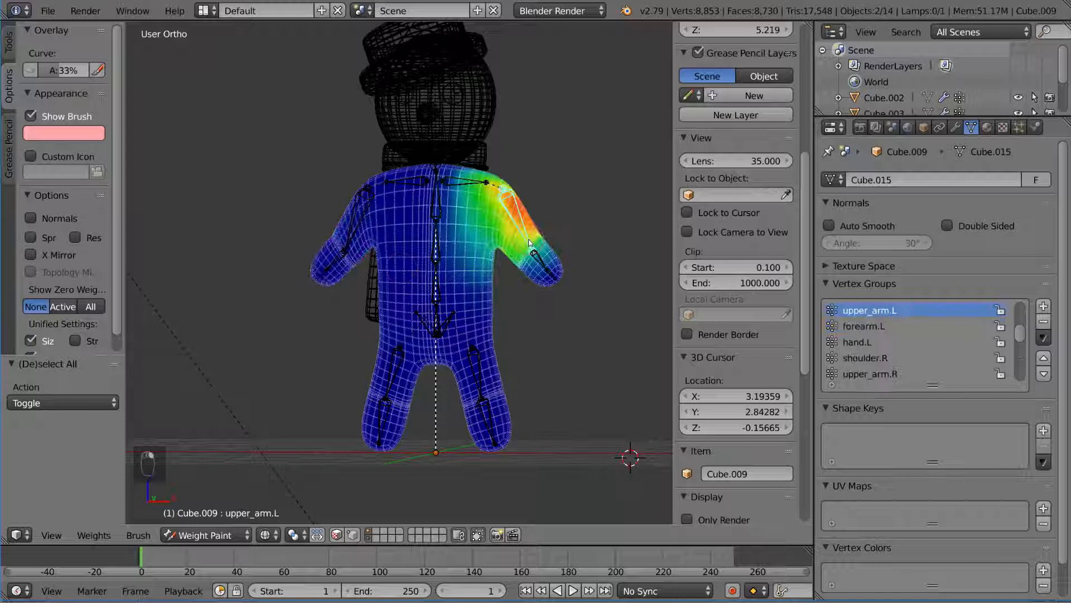
pyautogui.rightClick(548, 270)
pyautogui.rightClick(483, 361)
pyautogui.scroll(5, 558, 369)
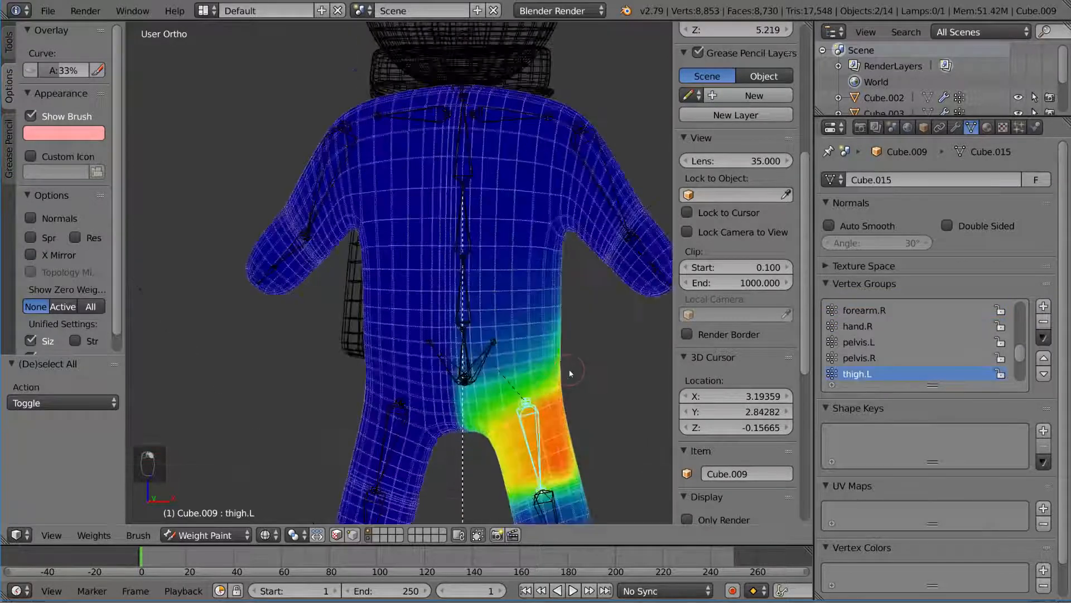
pyautogui.moveTo(503, 288); pyautogui.dragTo(463, 240, button='middle')
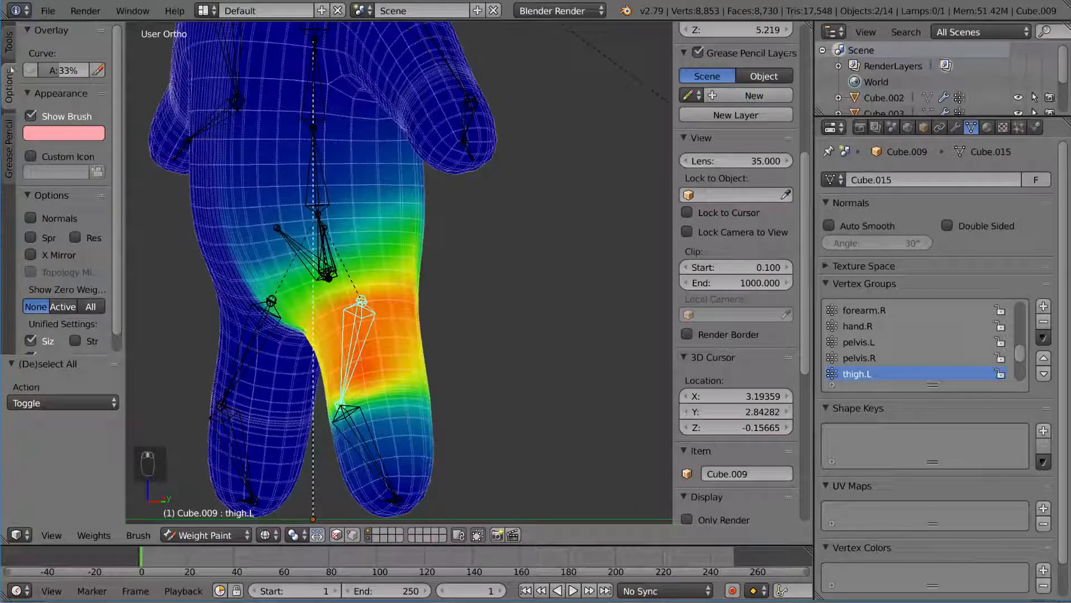
# Set the weight-painting brush's weight to 0.000 with the thigh.L group active
pyautogui.click(10, 49)
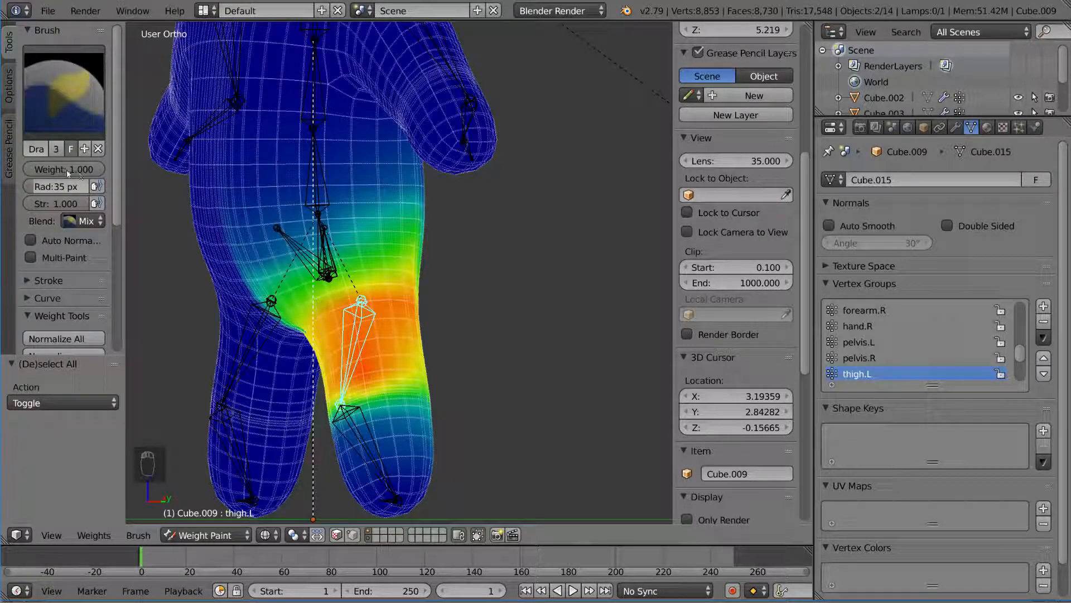
pyautogui.moveTo(67, 173); pyautogui.dragTo(31, 172)
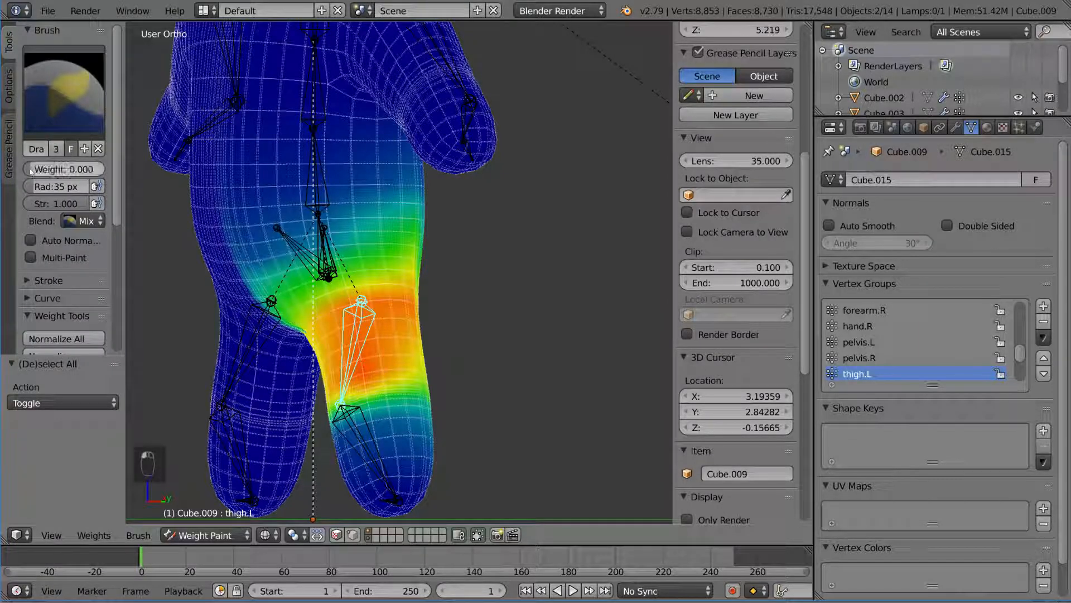
pyautogui.moveTo(433, 216)
pyautogui.mouseDown(button='middle')
pyautogui.moveTo(529, 239)
pyautogui.moveTo(480, 199)
pyautogui.mouseUp(button='middle')
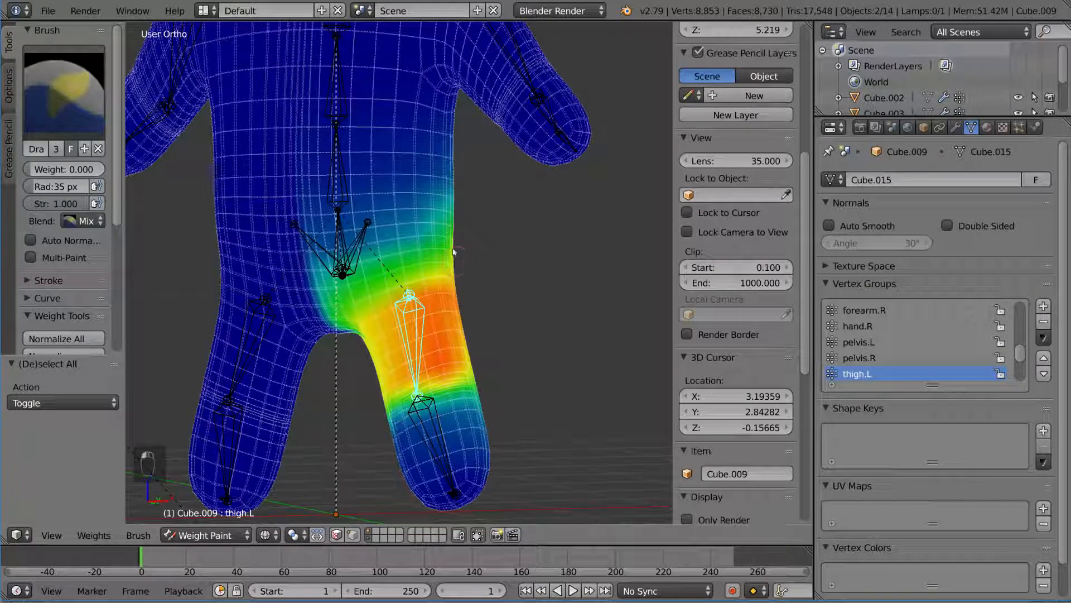
# Inspect the thigh.L weights from front and back and try lowering the brush strength
pyautogui.scroll(-3, 434, 256)
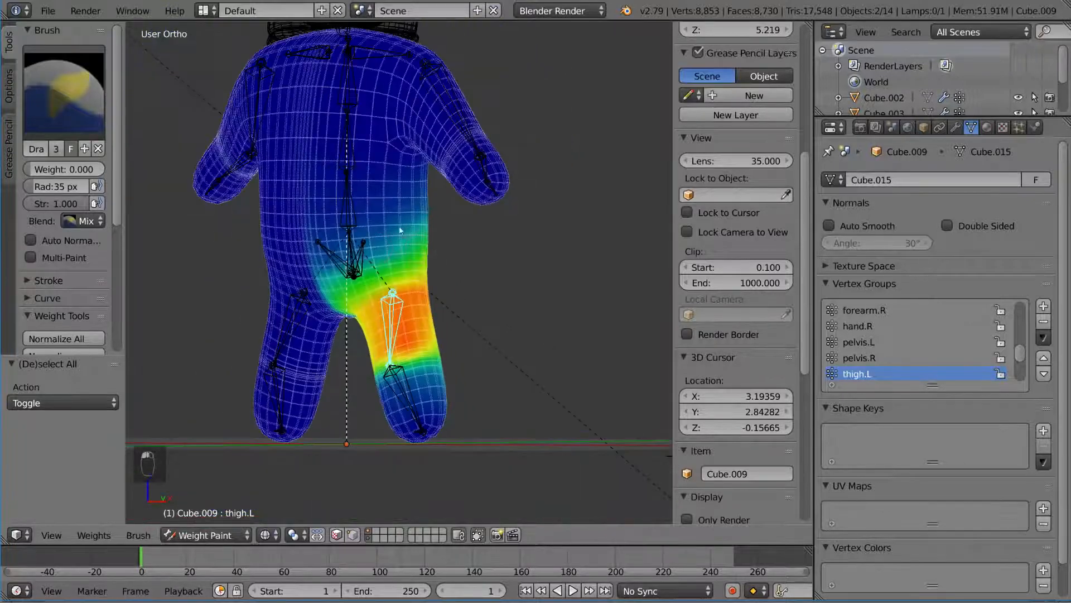
pyautogui.moveTo(400, 230)
pyautogui.mouseDown(button='middle')
pyautogui.moveTo(391, 237)
pyautogui.moveTo(446, 246)
pyautogui.moveTo(351, 271)
pyautogui.mouseUp(button='middle')
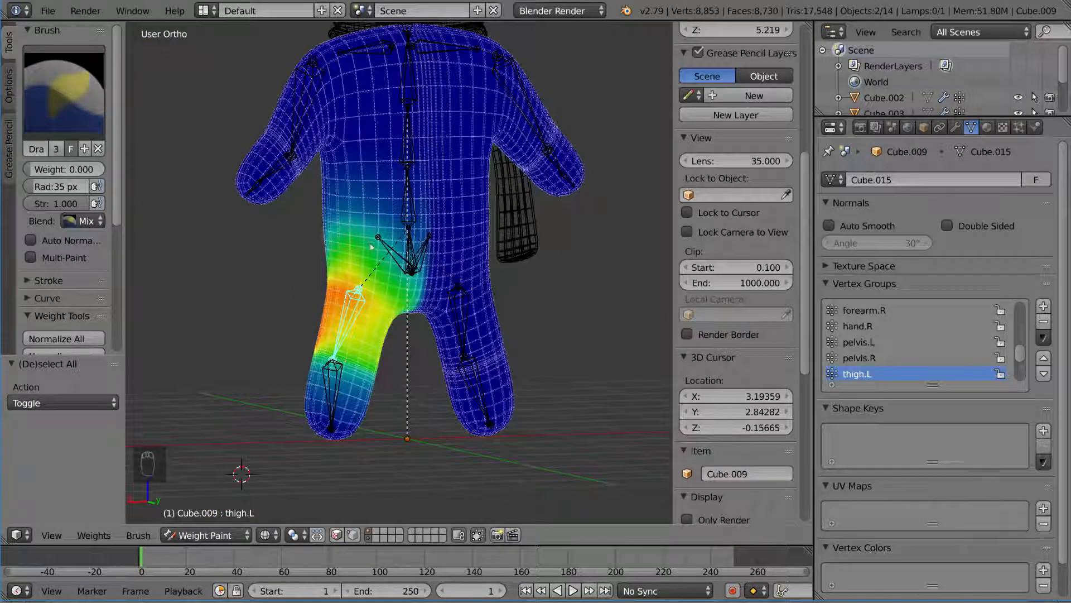
pyautogui.moveTo(371, 246)
pyautogui.mouseDown(button='middle')
pyautogui.moveTo(474, 249)
pyautogui.moveTo(350, 216)
pyautogui.mouseUp(button='middle')
pyautogui.moveTo(63, 204); pyautogui.dragTo(42, 203)
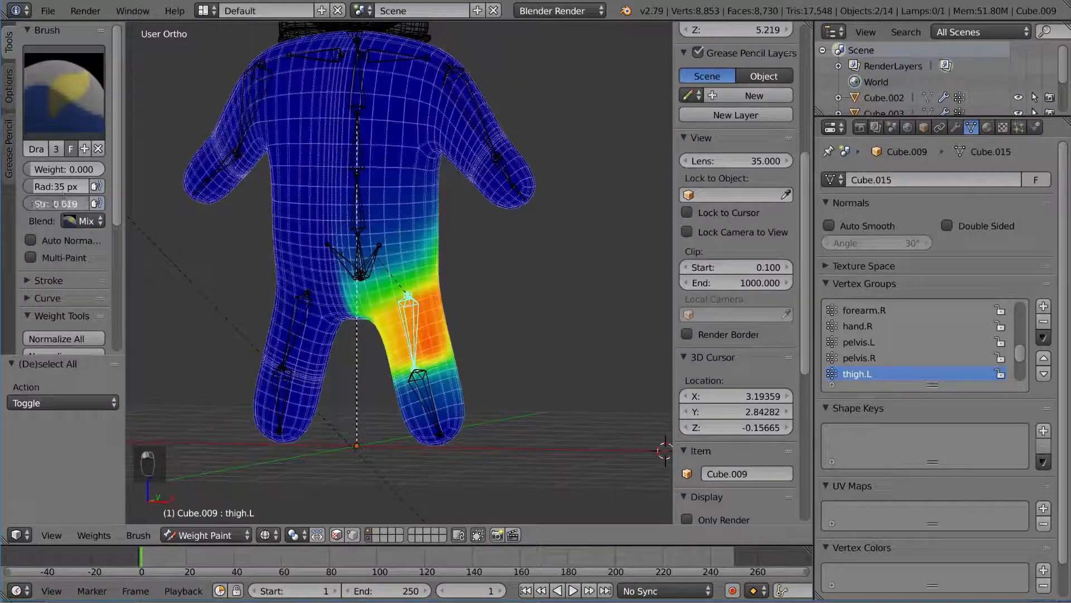
pyautogui.moveTo(583, 252); pyautogui.dragTo(603, 280, button='middle')
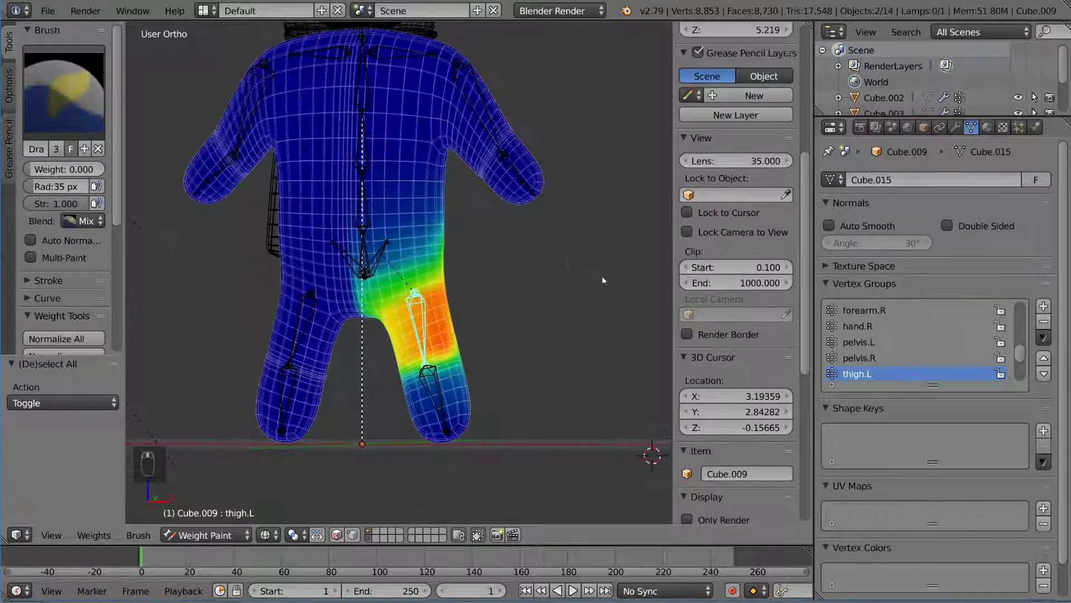
# Remove the Armature.001 modifier from the body and return to its vertex groups
pyautogui.click(955, 127)
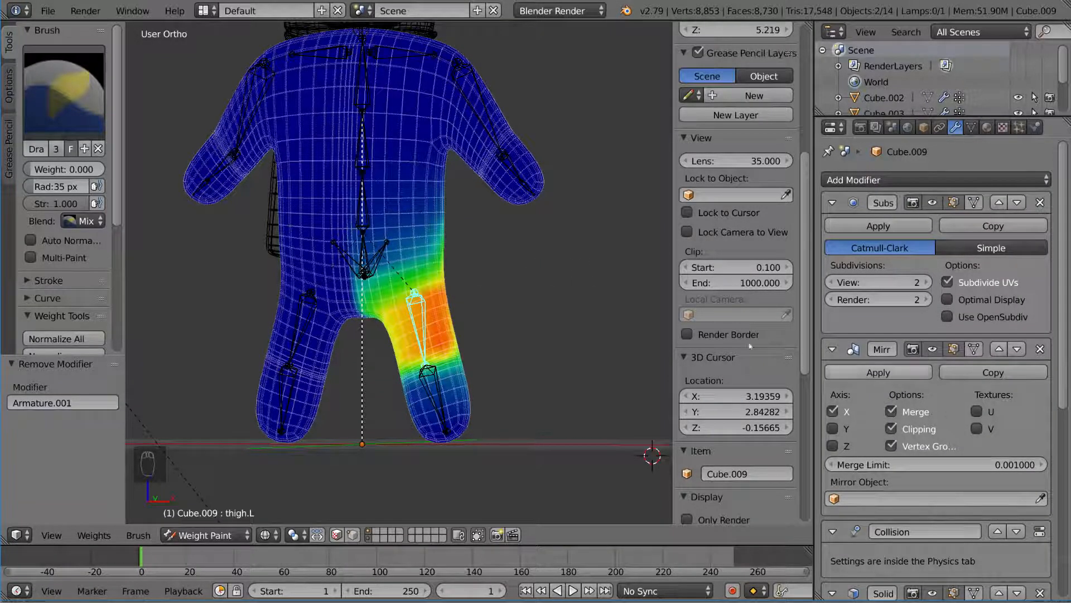
pyautogui.moveTo(505, 220)
pyautogui.mouseDown(button='middle')
pyautogui.moveTo(518, 230)
pyautogui.moveTo(499, 246)
pyautogui.mouseUp(button='middle')
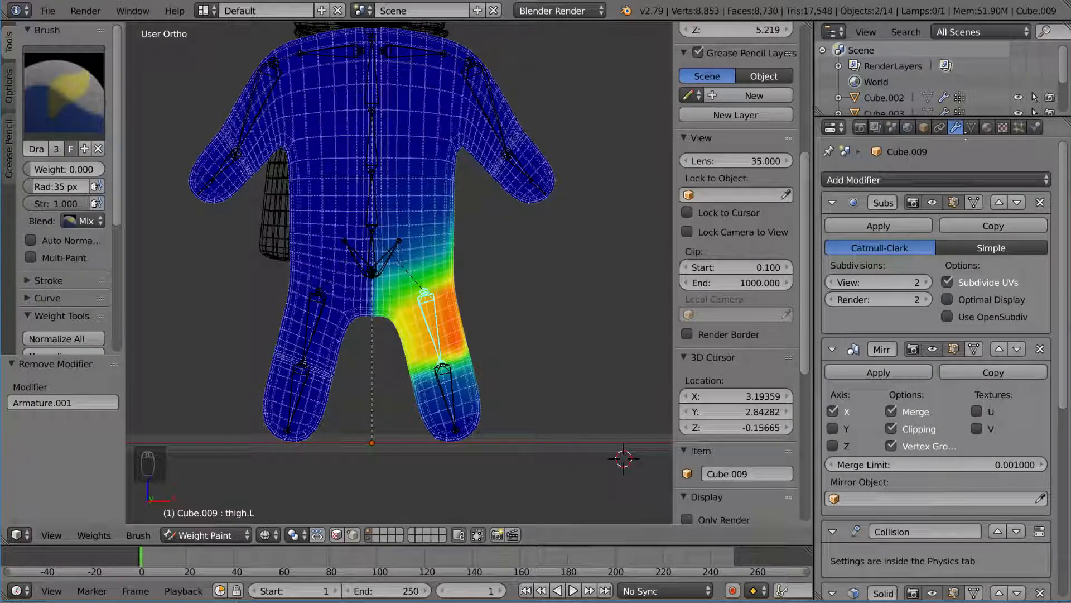
pyautogui.click(972, 128)
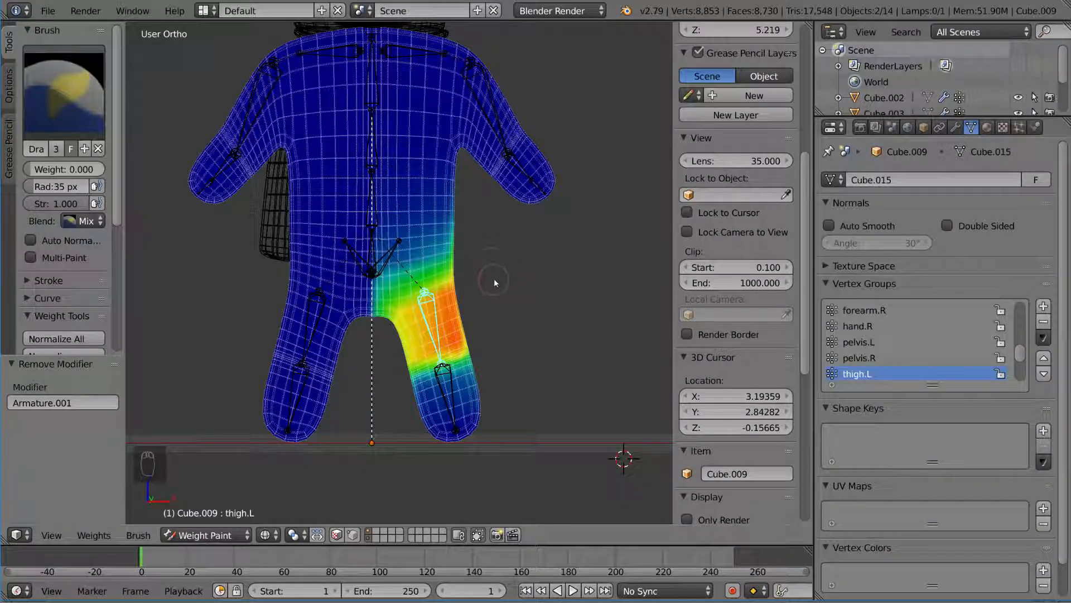
# Put the body mesh in Edit Mode with all vertices selected and inspect its unmirrored half against the rig
pyautogui.press('Tab')
pyautogui.press('a')
pyautogui.press('a')
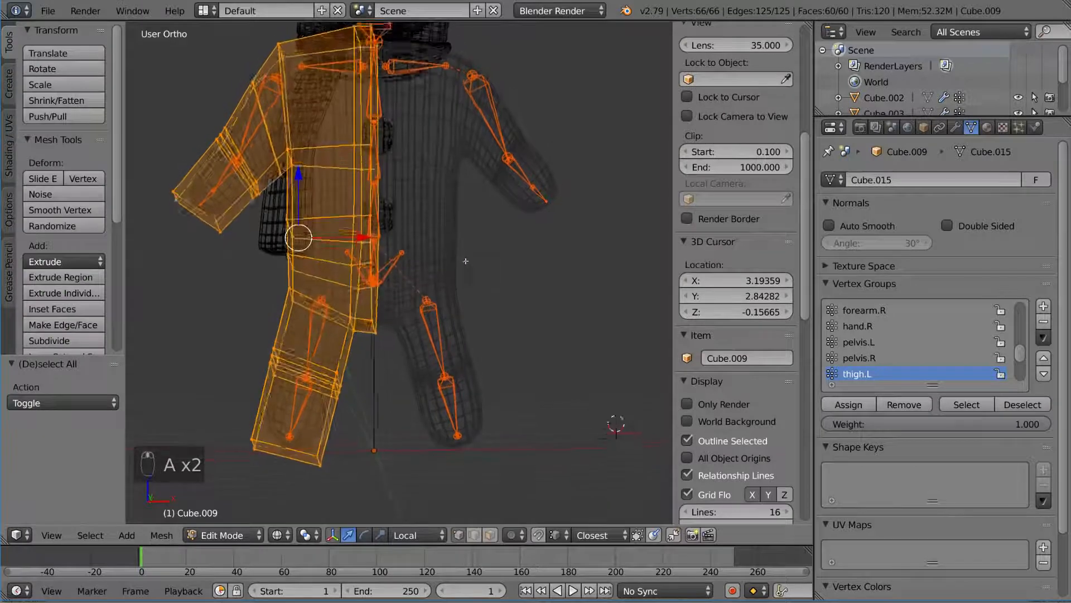
pyautogui.moveTo(465, 261); pyautogui.dragTo(458, 269, button='middle')
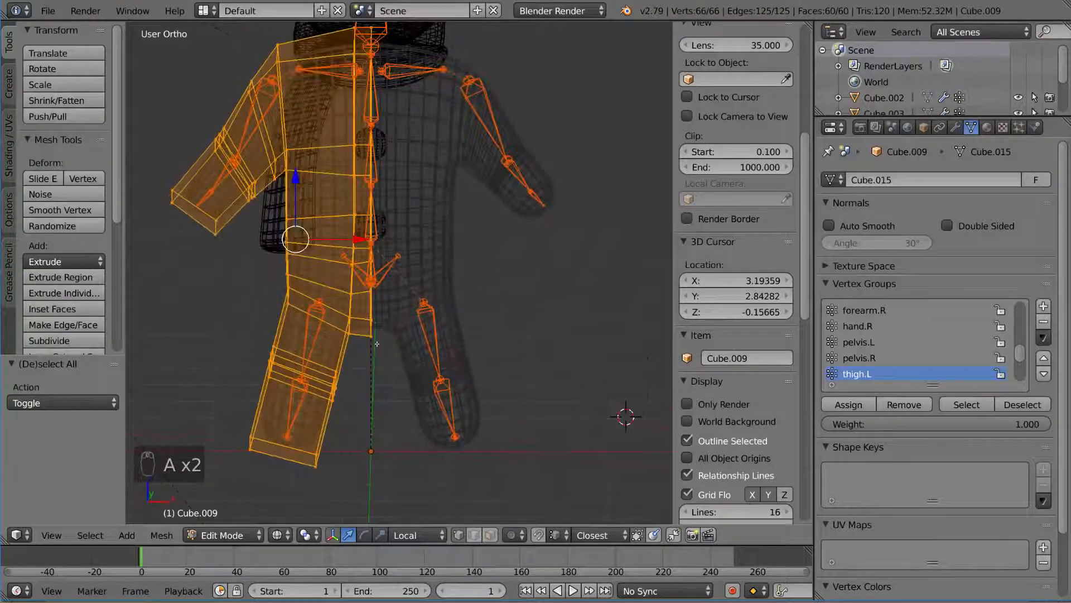
pyautogui.scroll(-2, 261, 267)
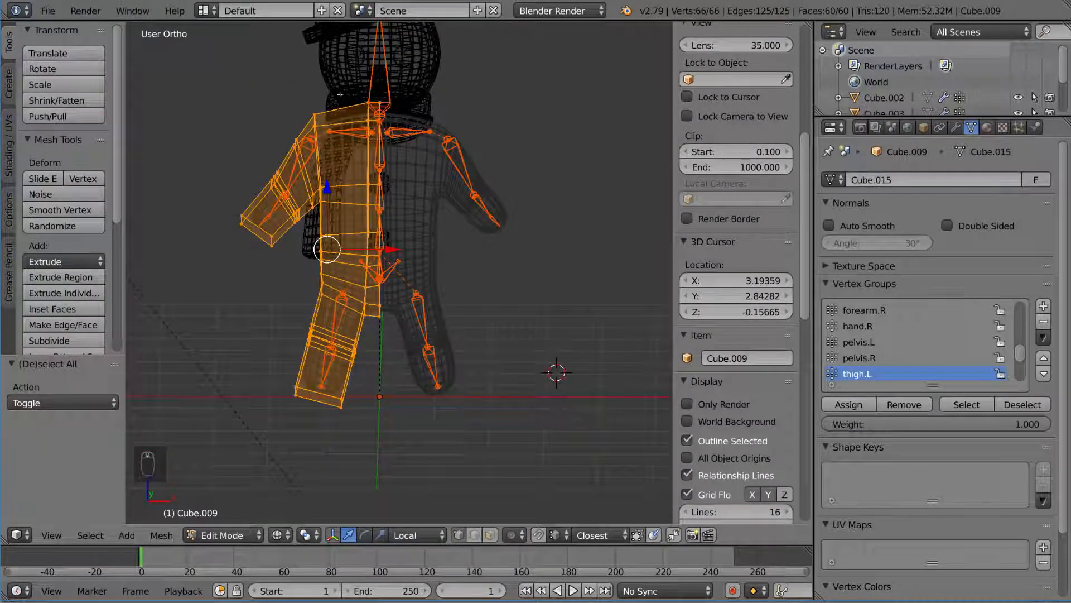
pyautogui.moveTo(339, 66); pyautogui.dragTo(353, 159, button='middle')
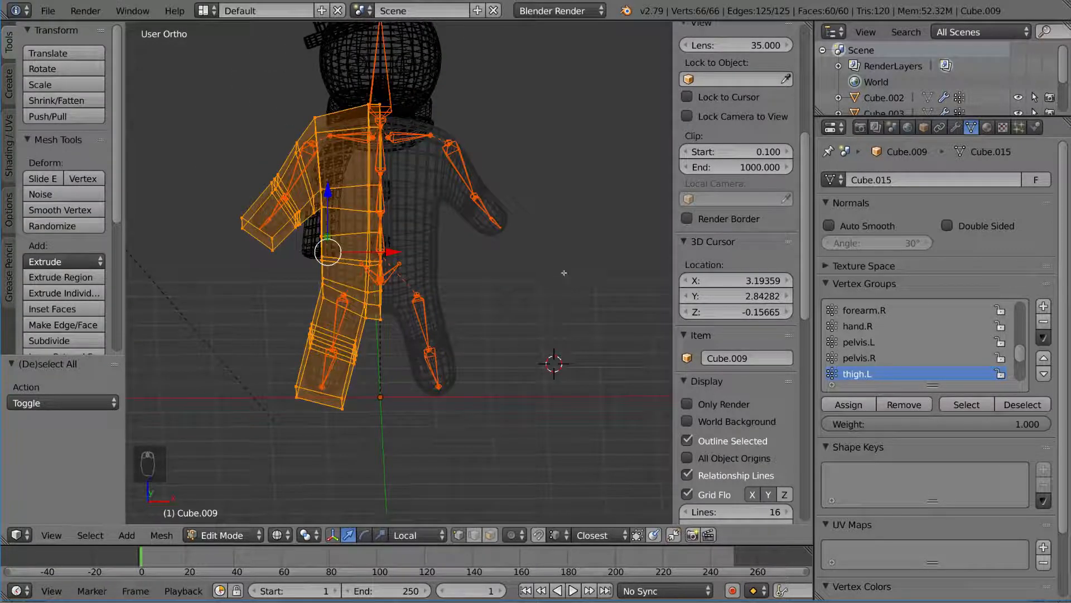
# Return the body to Weight Paint mode and make the thigh.R vertex group active
pyautogui.press('Tab')
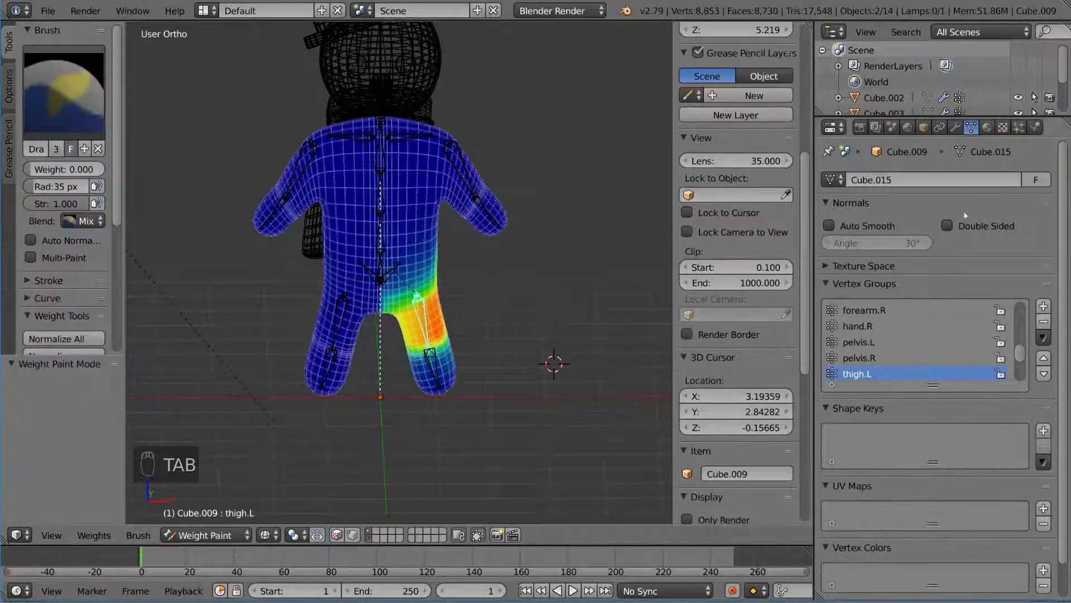
pyautogui.scroll(-1, 874, 369)
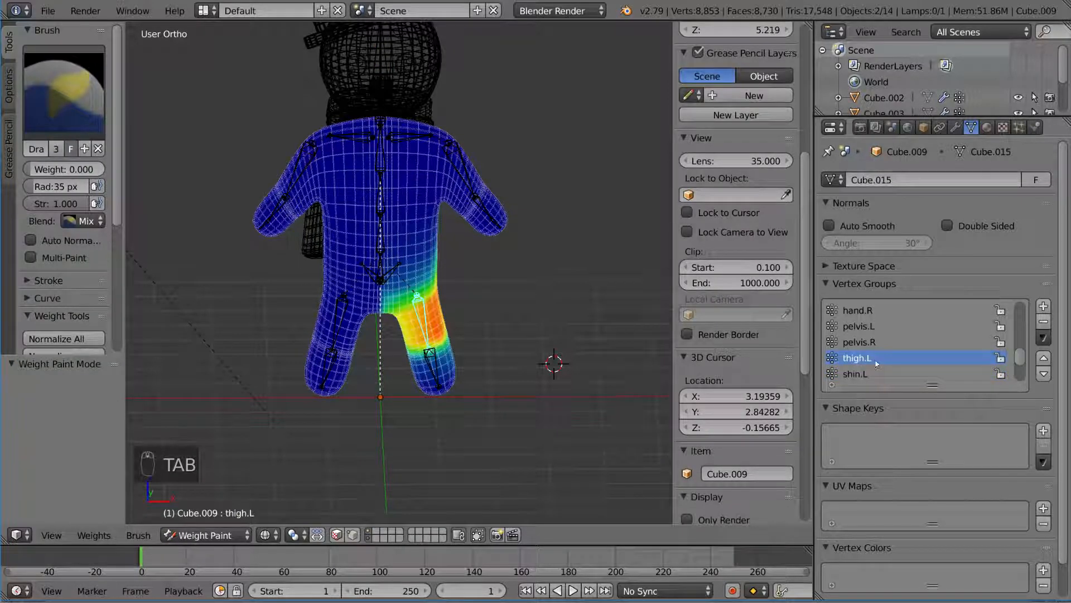
pyautogui.scroll(-2, 877, 365)
pyautogui.click(874, 374)
pyautogui.moveTo(345, 317); pyautogui.dragTo(377, 322, button='middle')
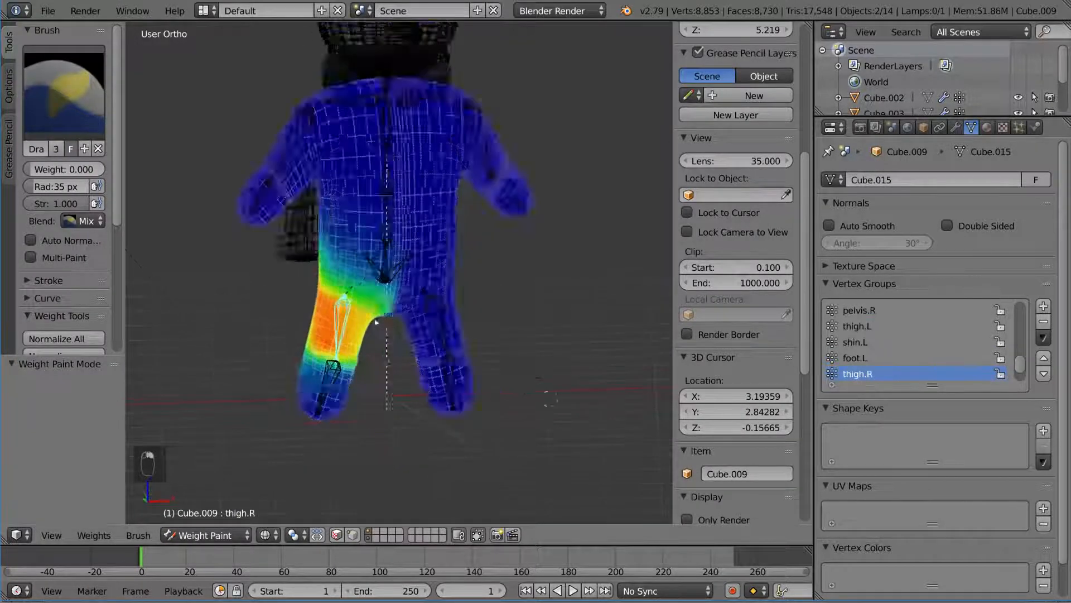
pyautogui.scroll(2, 376, 322)
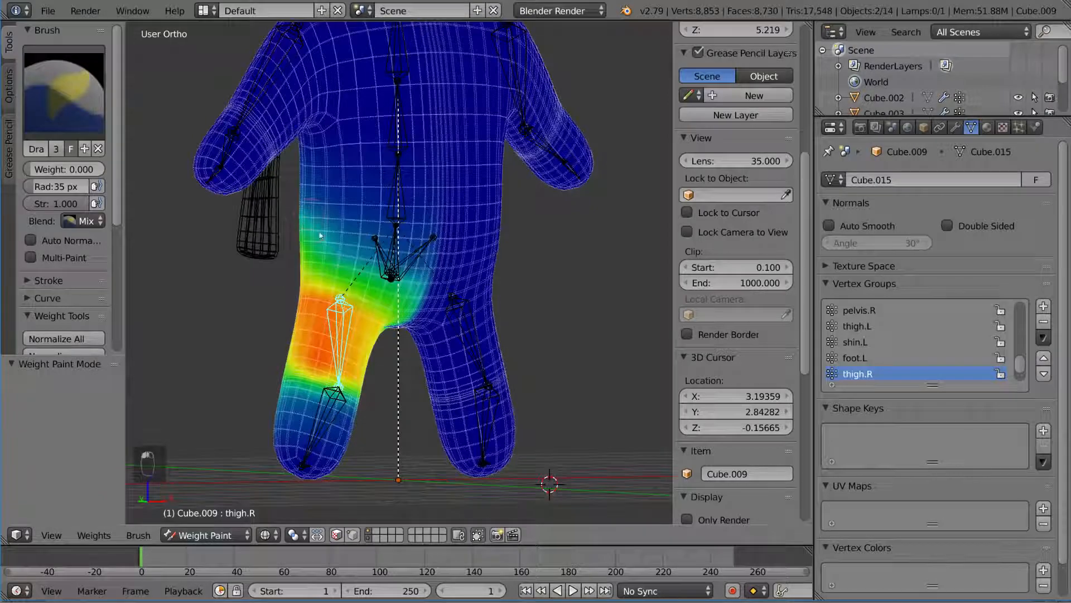
# Set the brush radius to 98 px and paint zero weight over the lower torso above the thigh.R bone
pyautogui.moveTo(320, 235)
pyautogui.mouseDown()
pyautogui.moveTo(334, 250)
pyautogui.moveTo(321, 240)
pyautogui.mouseUp()
pyautogui.press('f')
pyautogui.click(374, 257)
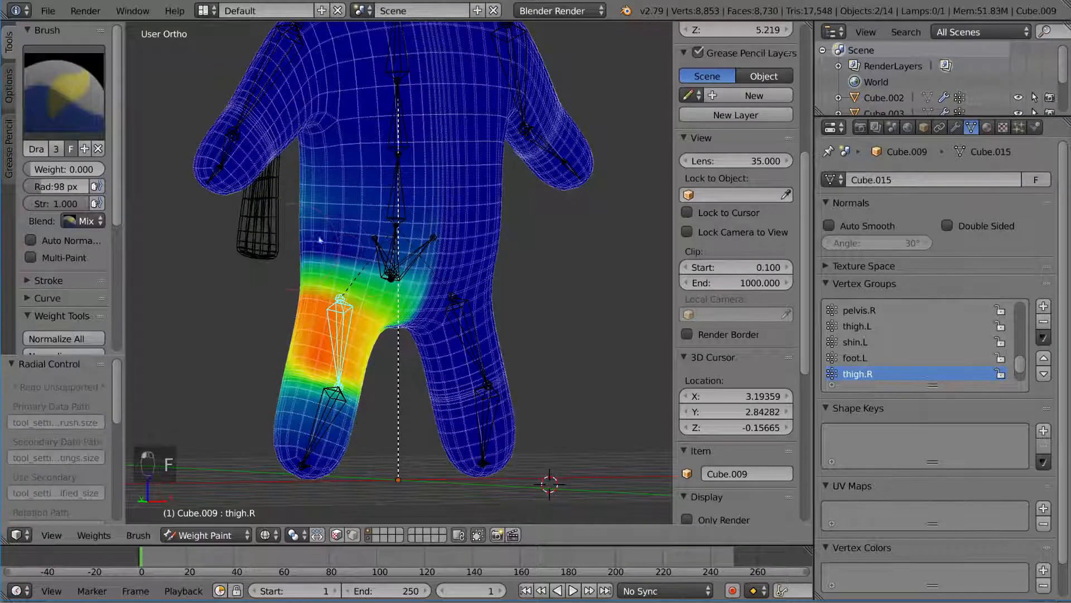
pyautogui.moveTo(320, 240)
pyautogui.mouseDown(button='middle')
pyautogui.moveTo(502, 203)
pyautogui.moveTo(463, 196)
pyautogui.moveTo(507, 201)
pyautogui.mouseUp(button='middle')
pyautogui.moveTo(474, 214)
pyautogui.mouseDown()
pyautogui.moveTo(443, 228)
pyautogui.moveTo(474, 223)
pyautogui.mouseUp()
pyautogui.moveTo(519, 218)
pyautogui.mouseDown(button='middle')
pyautogui.moveTo(457, 212)
pyautogui.moveTo(516, 214)
pyautogui.mouseUp(button='middle')
pyautogui.moveTo(425, 204)
pyautogui.mouseDown(button='middle')
pyautogui.moveTo(527, 207)
pyautogui.moveTo(398, 206)
pyautogui.moveTo(378, 185)
pyautogui.mouseUp(button='middle')
pyautogui.scroll(3, 393, 203)
pyautogui.scroll(-5, 311, 190)
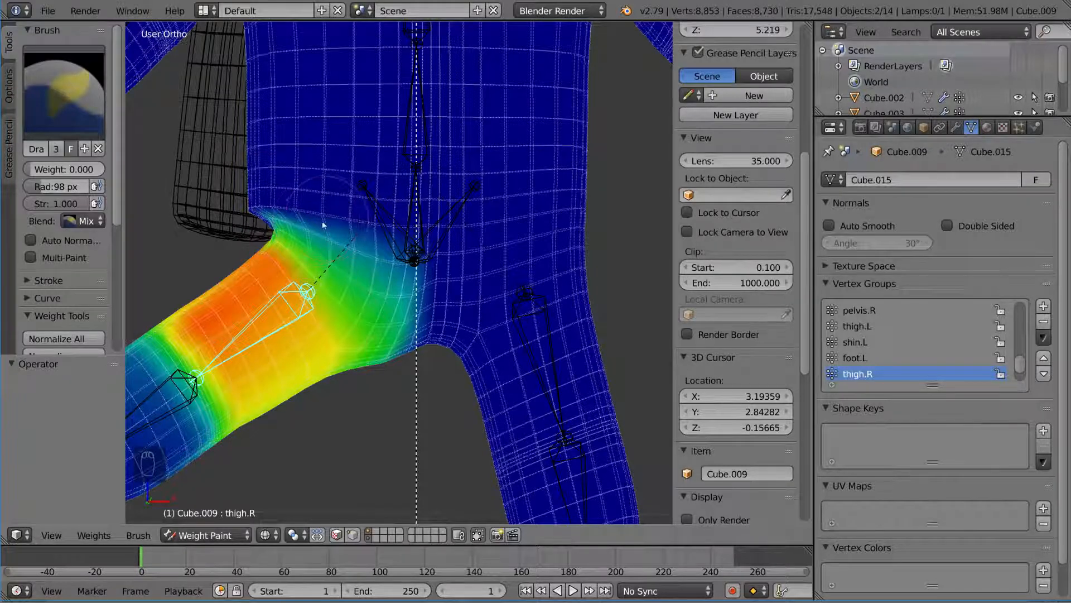
# Paint zero weight around the posed leg's hip, crotch and back side to confine the thigh.R influence to the leg
pyautogui.moveTo(324, 218); pyautogui.dragTo(418, 221, button='middle')
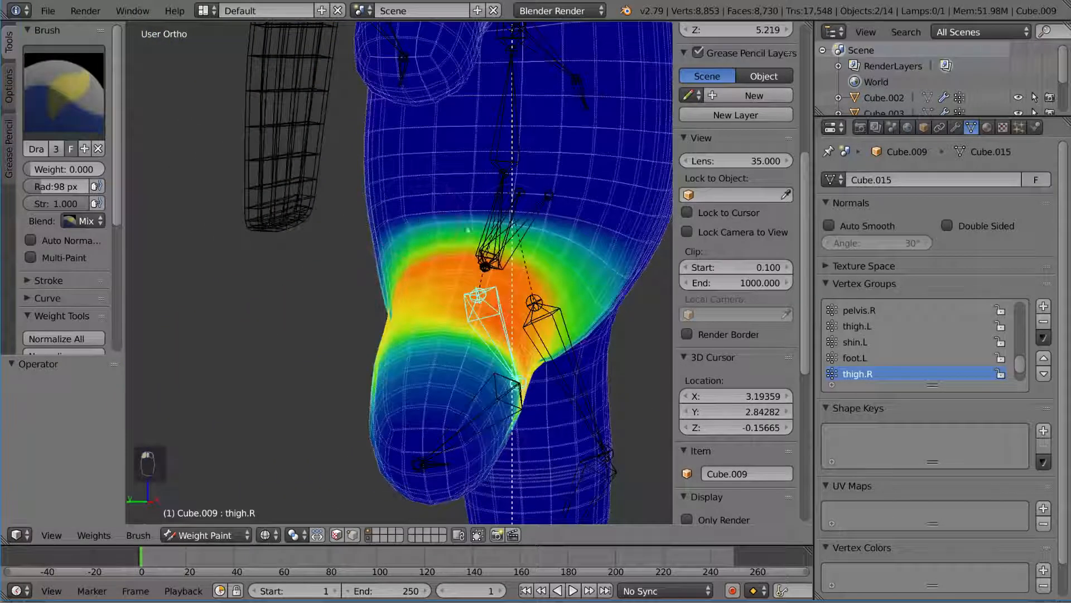
pyautogui.moveTo(524, 227)
pyautogui.mouseDown(button='middle')
pyautogui.moveTo(550, 232)
pyautogui.moveTo(578, 260)
pyautogui.mouseUp(button='middle')
pyautogui.moveTo(504, 344); pyautogui.dragTo(641, 268)
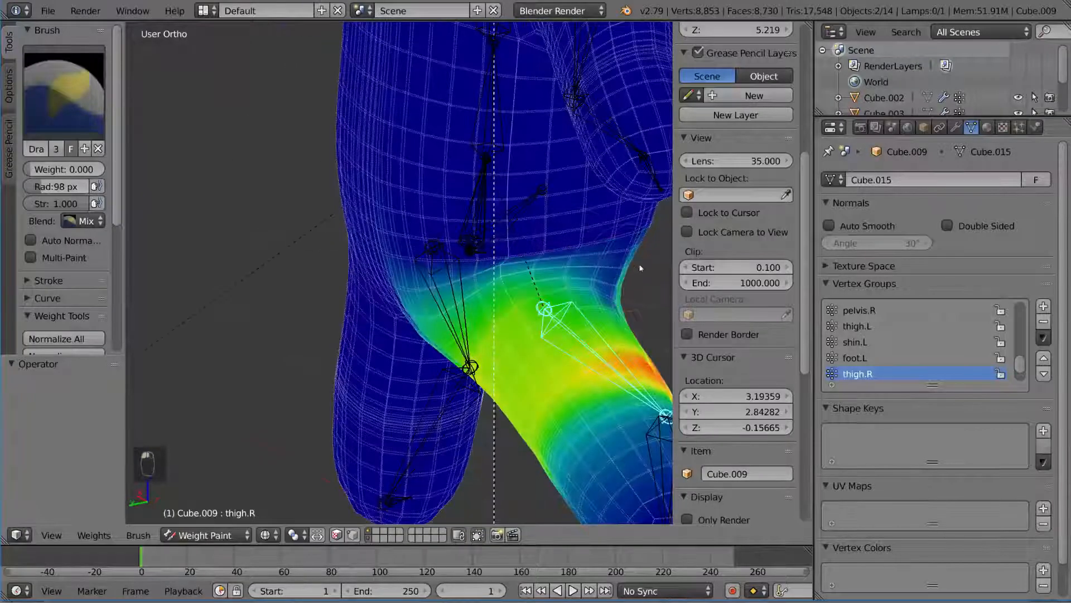
pyautogui.moveTo(546, 269)
pyautogui.mouseDown()
pyautogui.moveTo(558, 285)
pyautogui.moveTo(433, 309)
pyautogui.mouseUp()
pyautogui.moveTo(510, 279)
pyautogui.mouseDown(button='middle')
pyautogui.moveTo(375, 251)
pyautogui.moveTo(530, 256)
pyautogui.moveTo(510, 269)
pyautogui.mouseUp(button='middle')
pyautogui.moveTo(381, 288); pyautogui.dragTo(401, 328)
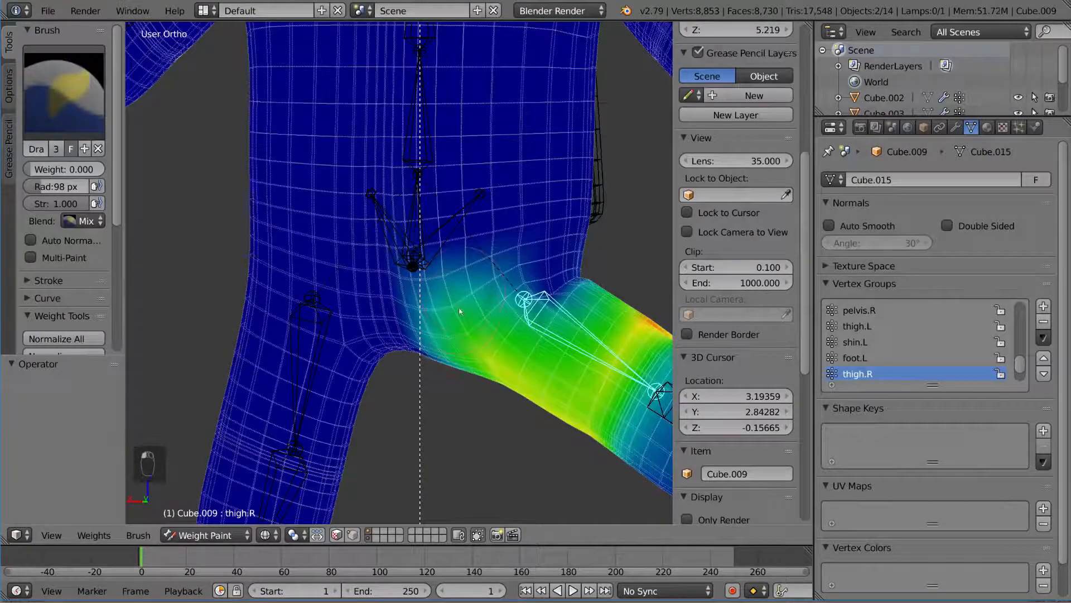
pyautogui.moveTo(463, 290); pyautogui.dragTo(353, 307, button='middle')
pyautogui.moveTo(353, 308)
pyautogui.mouseDown()
pyautogui.moveTo(290, 262)
pyautogui.moveTo(360, 234)
pyautogui.mouseUp()
pyautogui.scroll(-4, 390, 355)
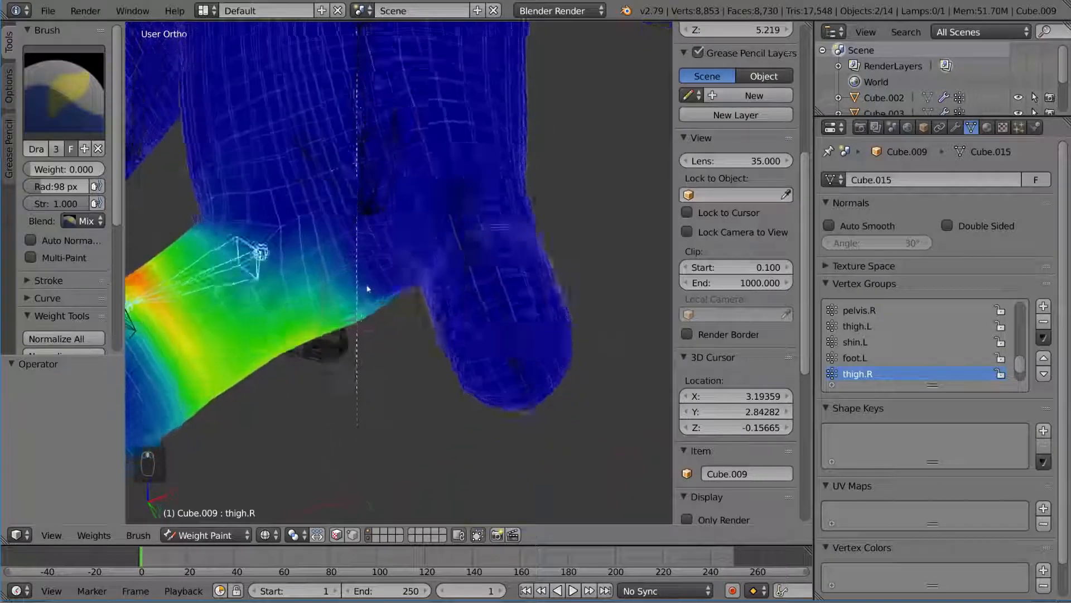
# Clear the thigh.R bone's pose rotation and test-rotate the bone from its rest pose
pyautogui.hotkey('alt', 'r')
pyautogui.press('r')
pyautogui.press('r')
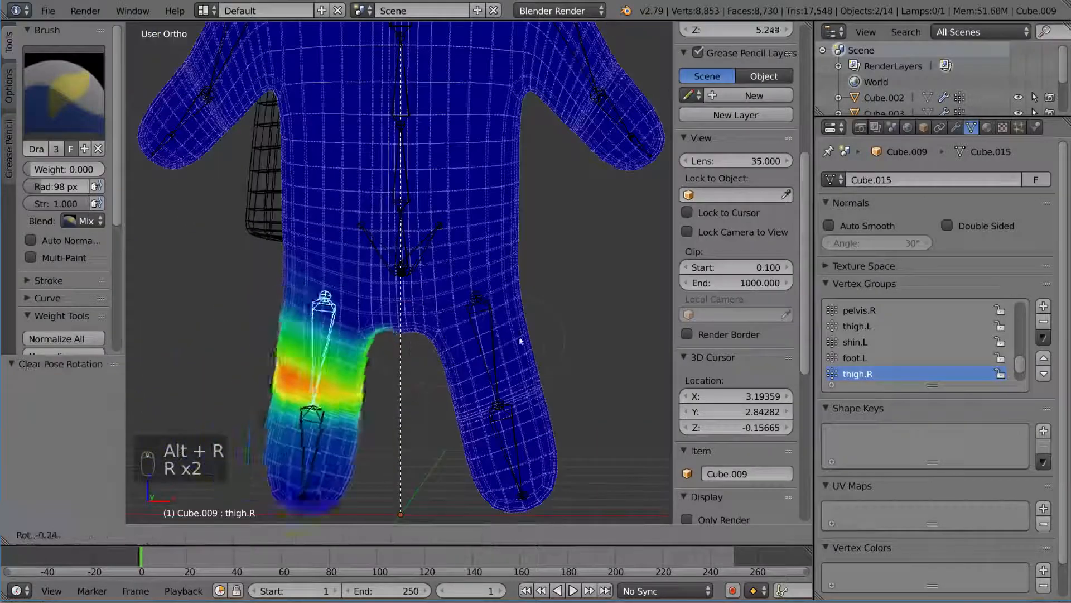
# Select the thigh.L bone and test the leg's deformation with trial rotations, cancelling each one
pyautogui.rightClick(503, 346)
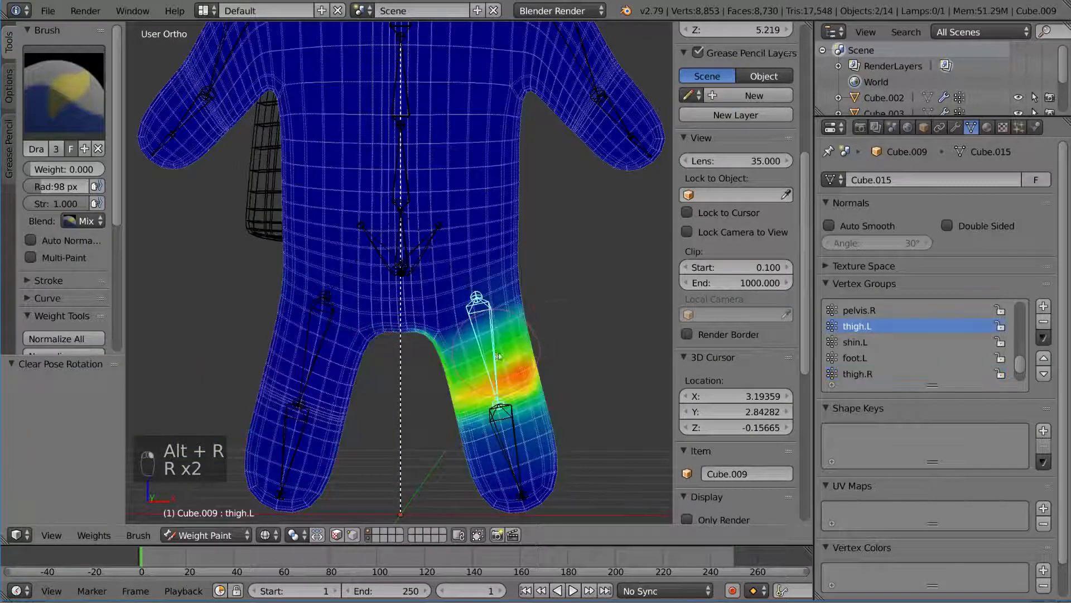
pyautogui.press('r')
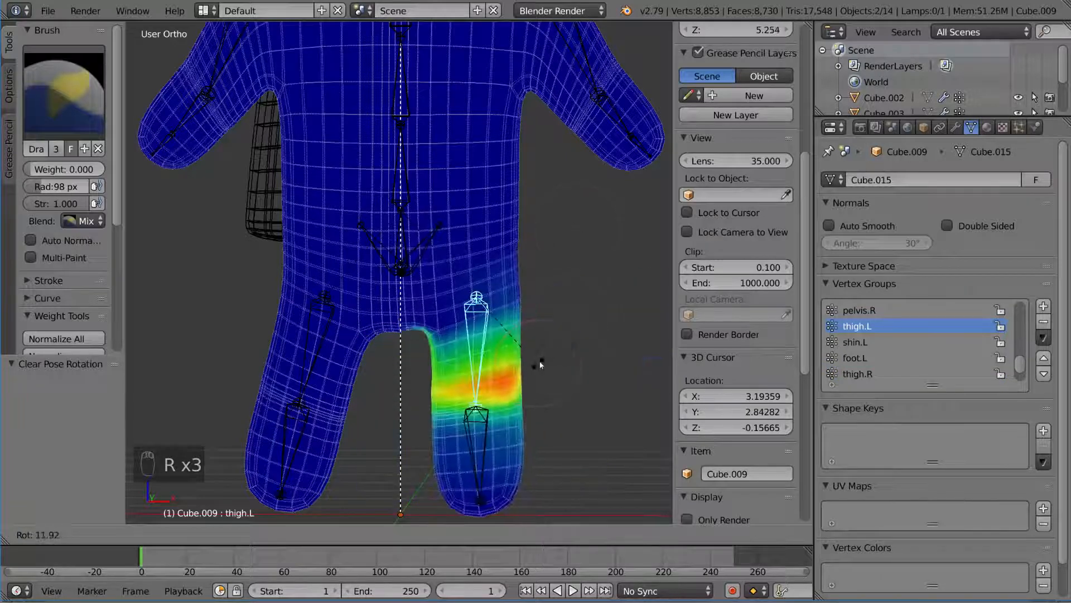
pyautogui.rightClick(542, 357)
pyautogui.keyDown('shift'); pyautogui.moveTo(556, 337); pyautogui.dragTo(526, 266, button='middle'); pyautogui.keyUp('shift')
pyautogui.scroll(-1, 525, 266)
pyautogui.press('r')
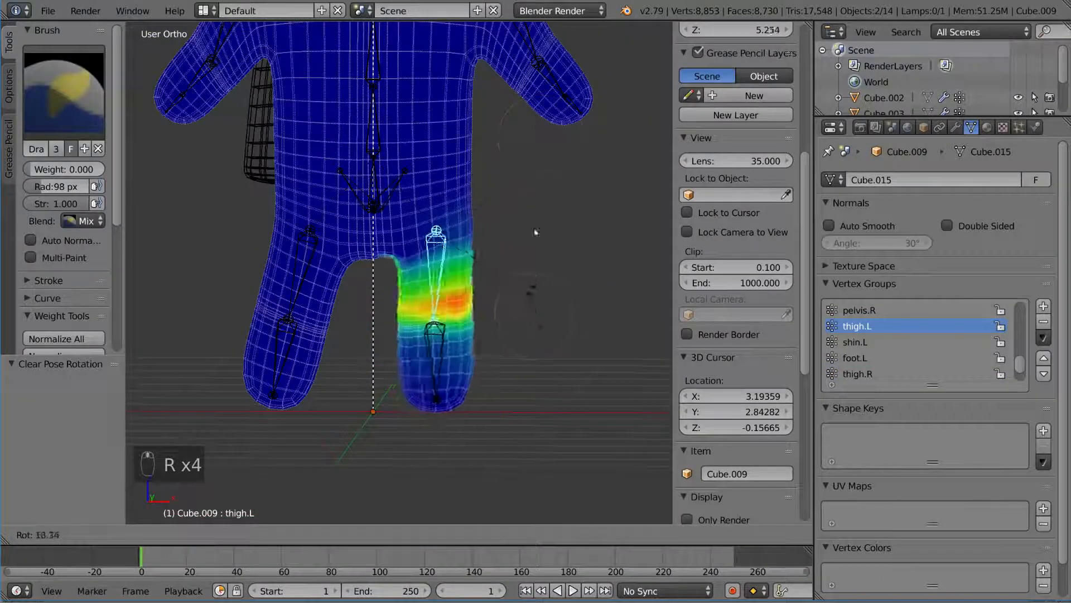
pyautogui.rightClick(543, 214)
# Select the thigh.R bone, inspect its weights around the crotch and try a rotation without keeping it
pyautogui.rightClick(312, 249)
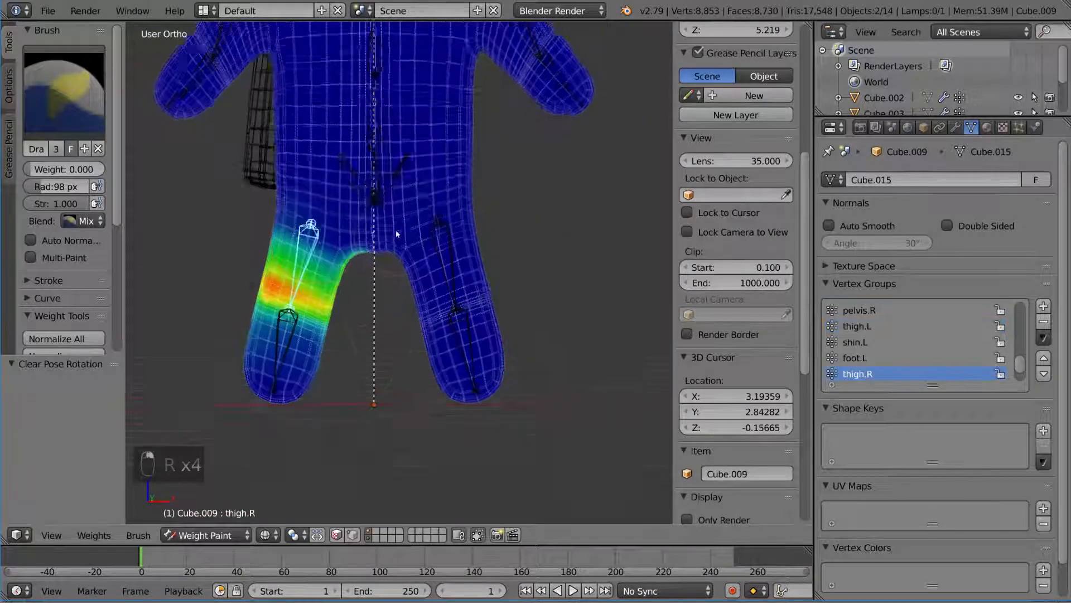
pyautogui.scroll(3, 396, 229)
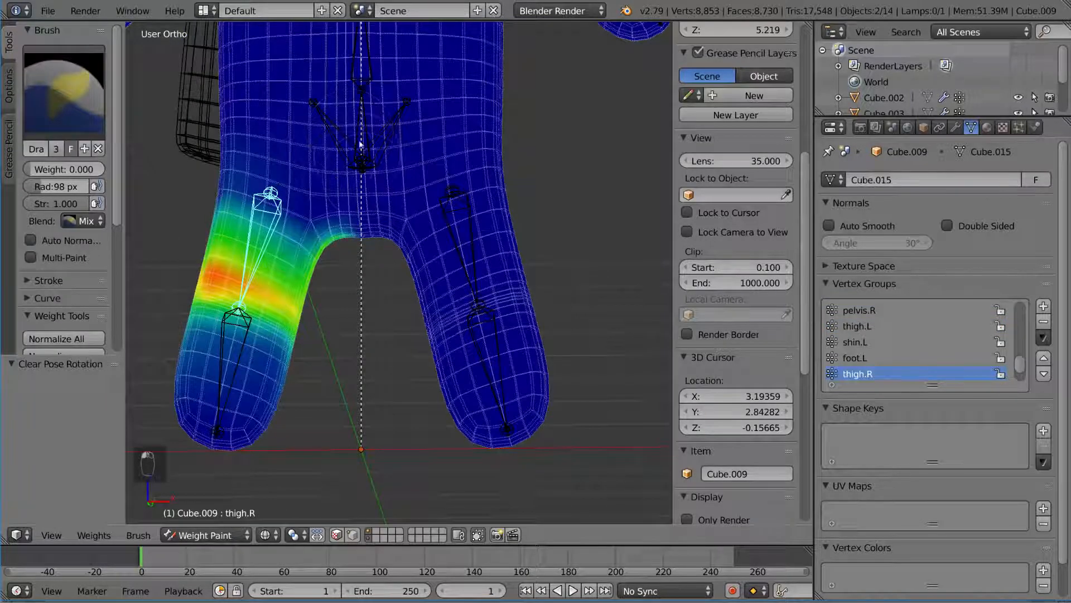
pyautogui.moveTo(358, 175); pyautogui.dragTo(545, 189, button='middle')
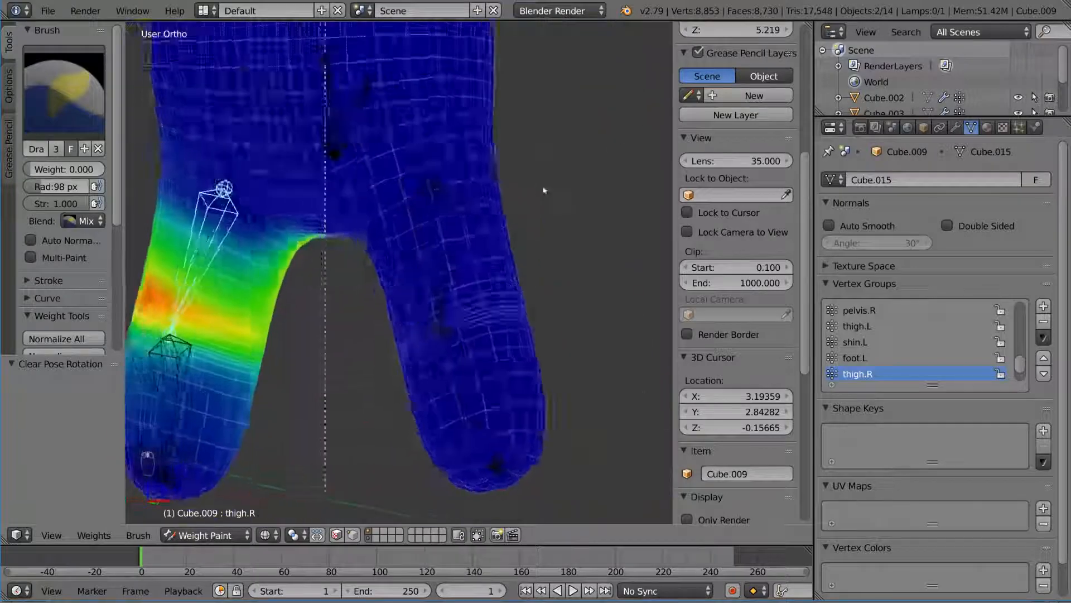
pyautogui.scroll(-2, 545, 190)
pyautogui.press('r')
pyautogui.rightClick(442, 183)
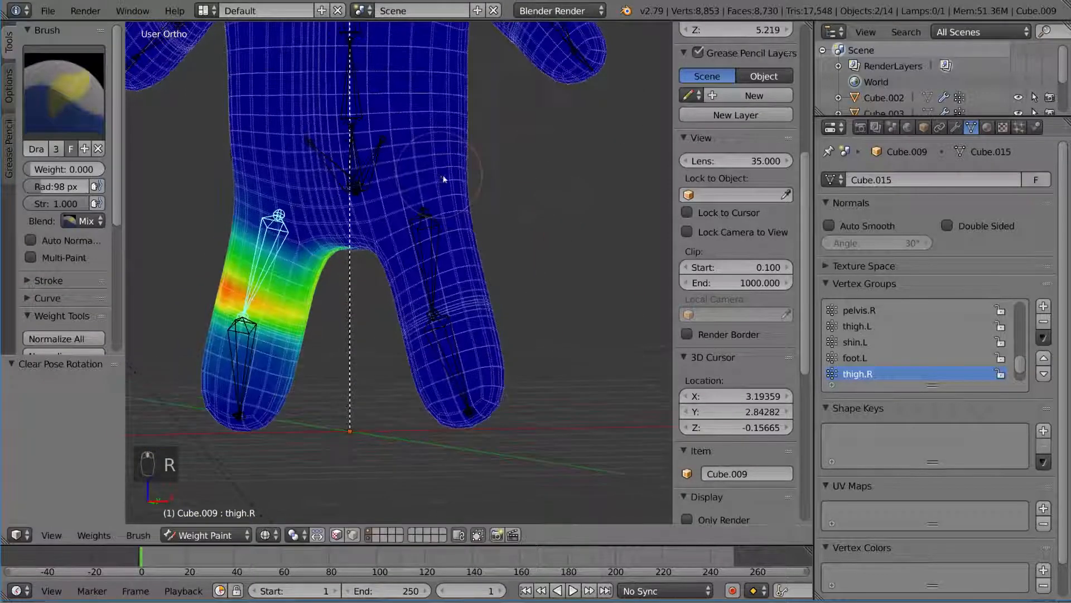
# Test the hip deformation with repeated trackball rotations of the thigh.R bone, cancelling each one
pyautogui.scroll(4, 443, 178)
pyautogui.press('r')
pyautogui.press('r')
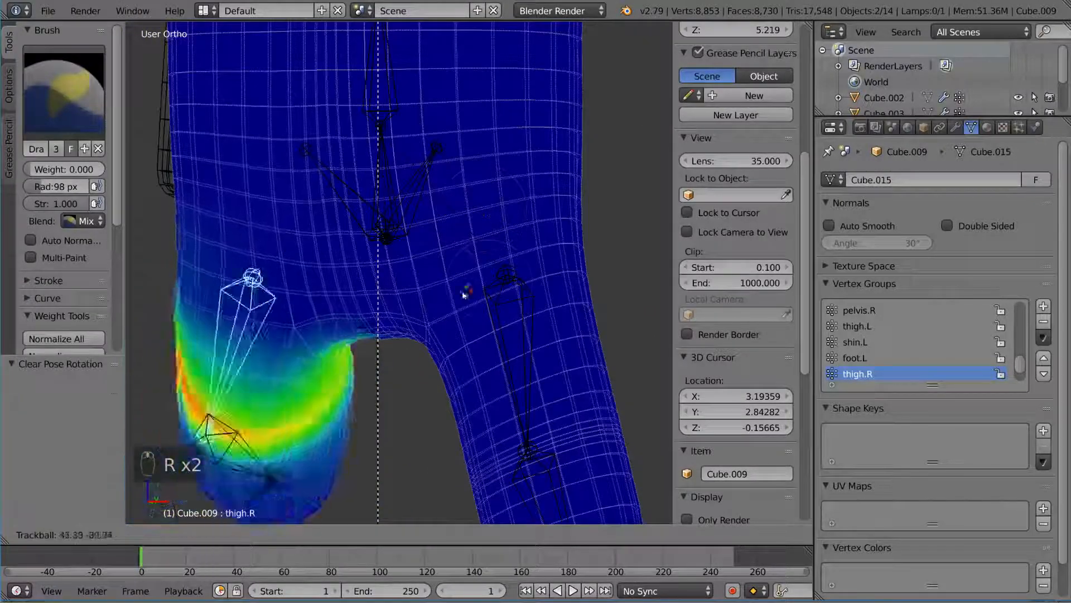
pyautogui.rightClick(440, 279)
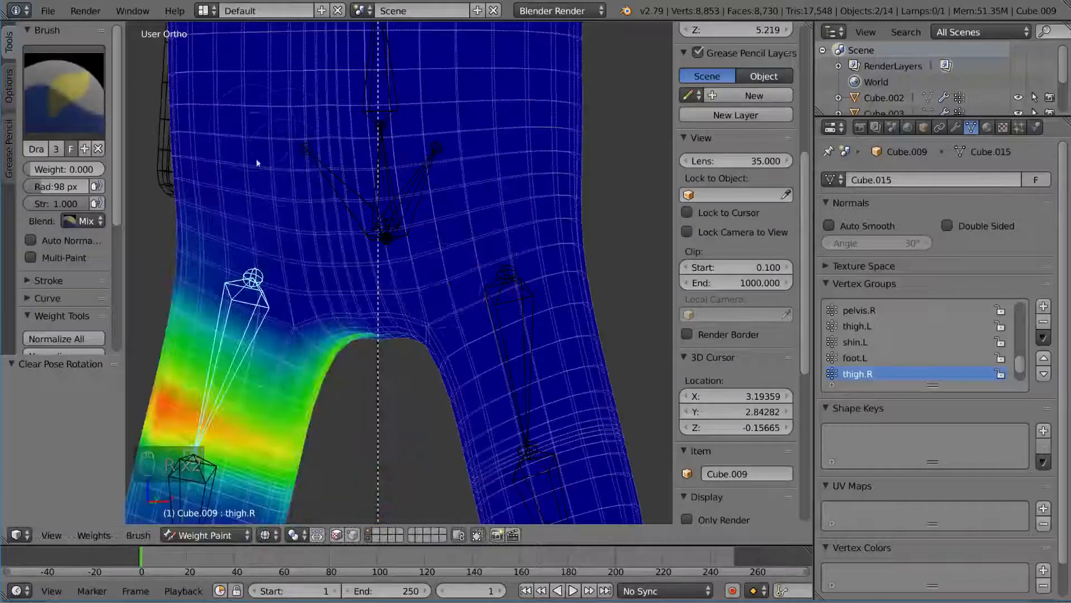
pyautogui.moveTo(256, 158); pyautogui.dragTo(273, 134, button='middle')
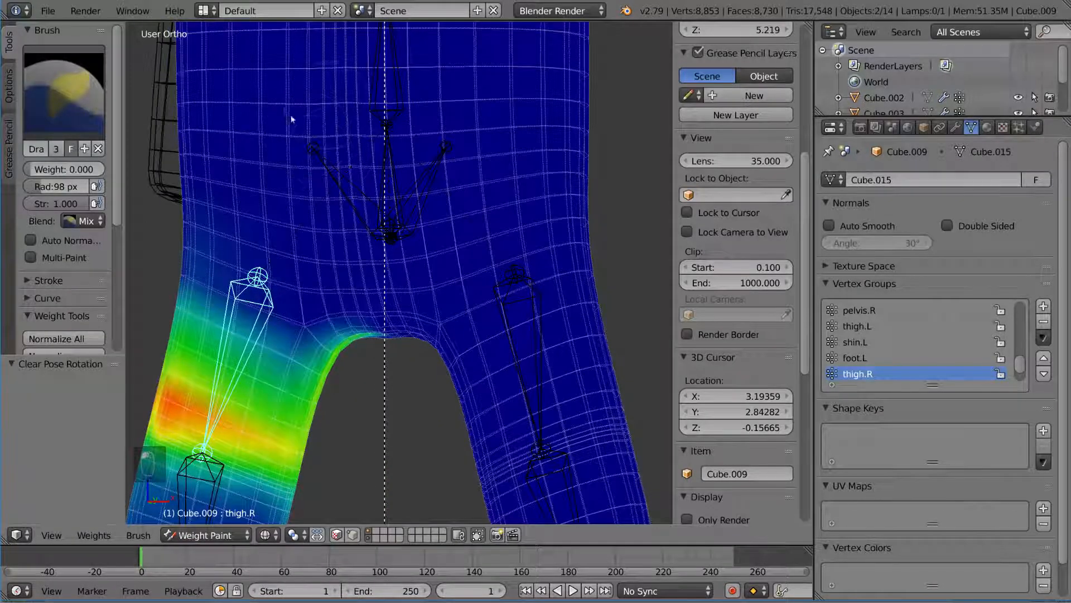
pyautogui.press('r')
pyautogui.press('r')
pyautogui.rightClick(403, 215)
pyautogui.keyDown('shift'); pyautogui.moveTo(382, 175); pyautogui.dragTo(443, 254, button='middle'); pyautogui.keyUp('shift')
pyautogui.press('r')
pyautogui.press('r')
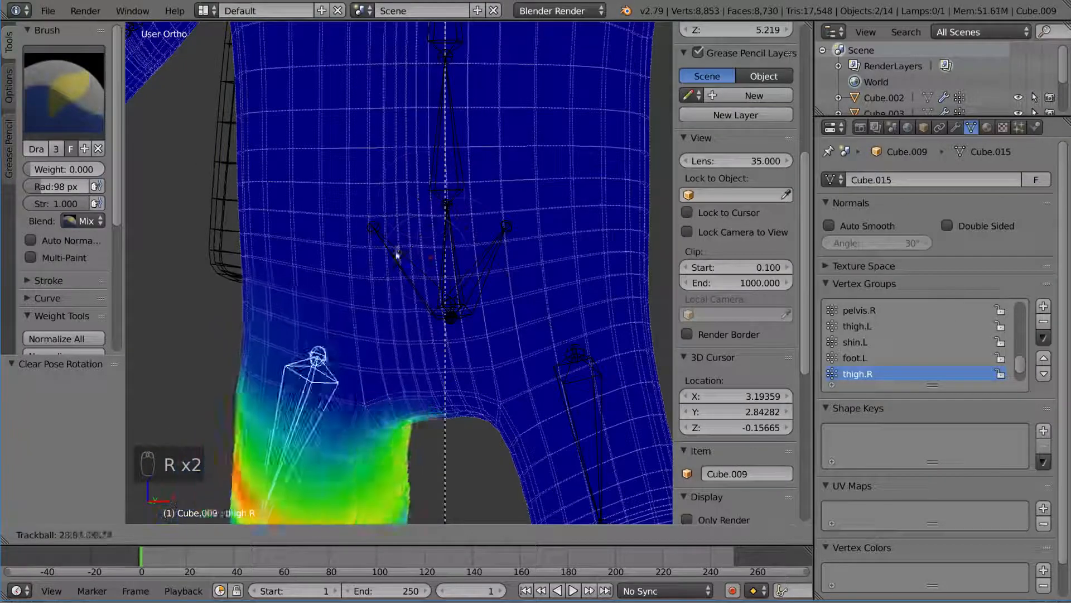
pyautogui.rightClick(461, 258)
# Switch the body to Object Mode and display the whole snowman with textured shading
pyautogui.scroll(-7, 452, 262)
pyautogui.moveTo(390, 217)
pyautogui.mouseDown(button='middle')
pyautogui.moveTo(462, 303)
pyautogui.moveTo(478, 270)
pyautogui.moveTo(546, 234)
pyautogui.moveTo(528, 246)
pyautogui.moveTo(360, 220)
pyautogui.moveTo(382, 323)
pyautogui.mouseUp(button='middle')
pyautogui.hotkey('ctrl', 'Tab')
pyautogui.press('z')
pyautogui.hotkey('alt', 'z')
pyautogui.scroll(-2, 382, 324)
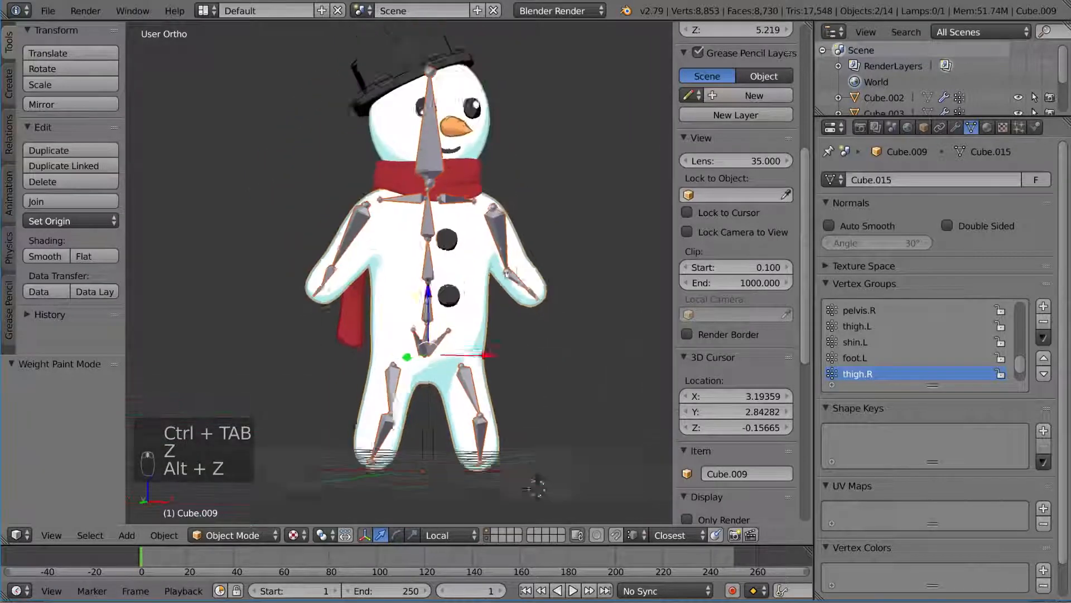
pyautogui.moveTo(524, 240); pyautogui.dragTo(501, 243, button='middle')
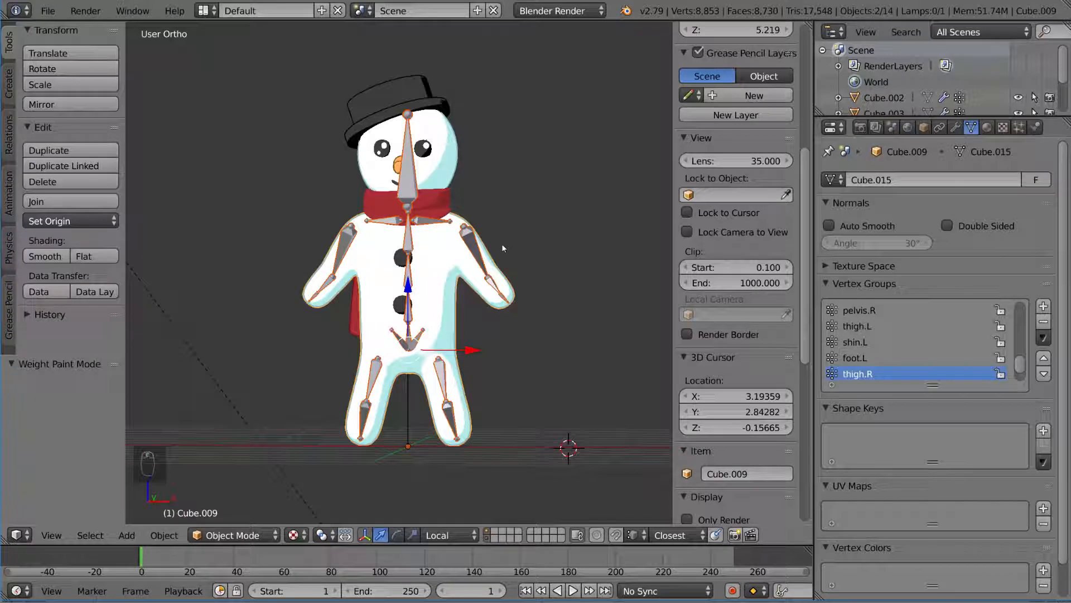